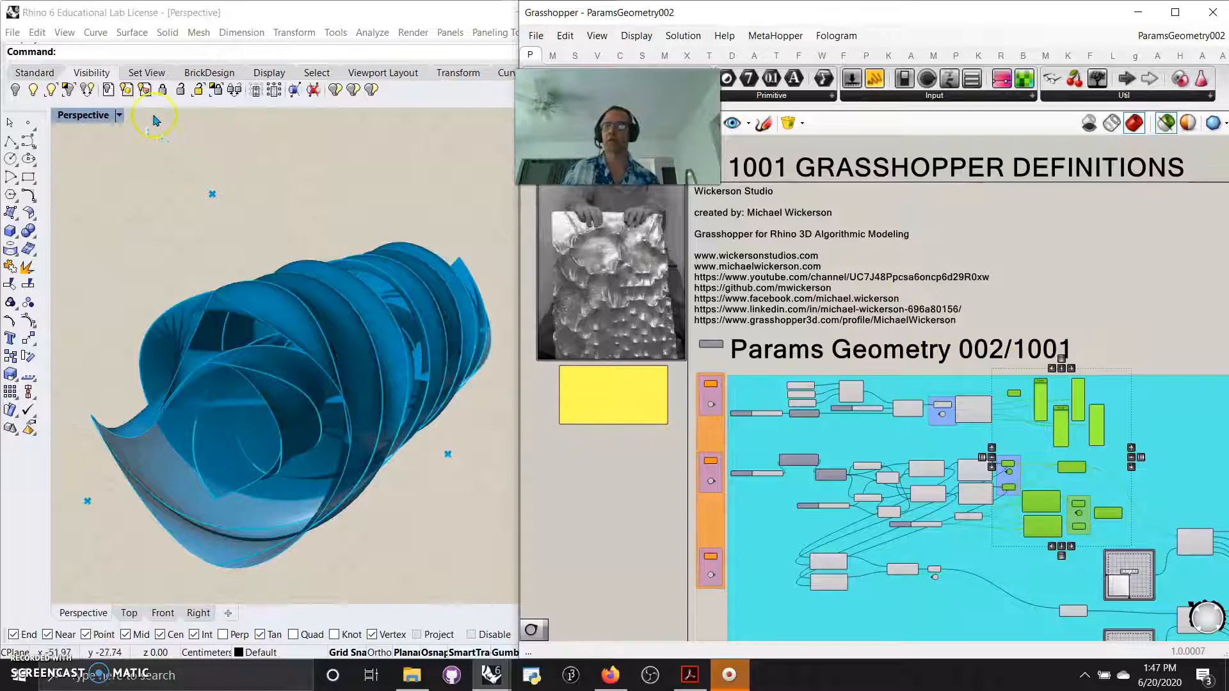
Step: Switch the Perspective viewport to Shaded display mode
click(83, 116)
click(89, 167)
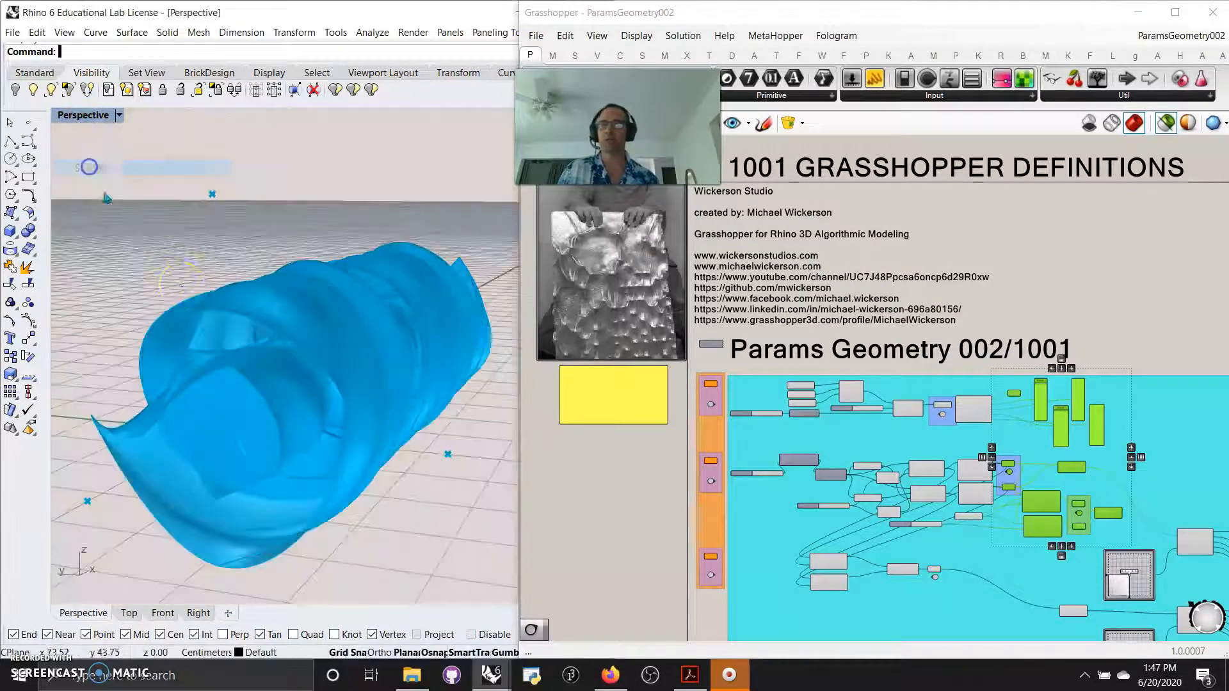
right_drag(397, 521, 398, 512)
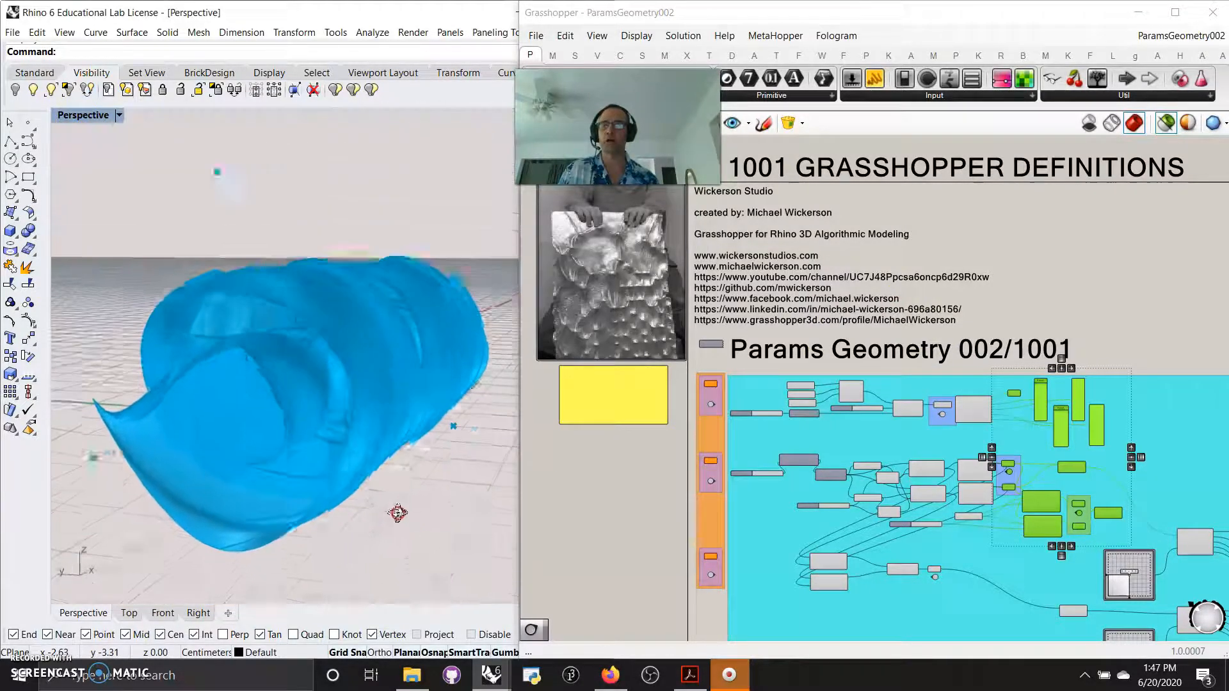
Step: Restrict the Grasshopper preview to selected components and select the group behind the Circular Arc and Curve definitions
click(715, 465)
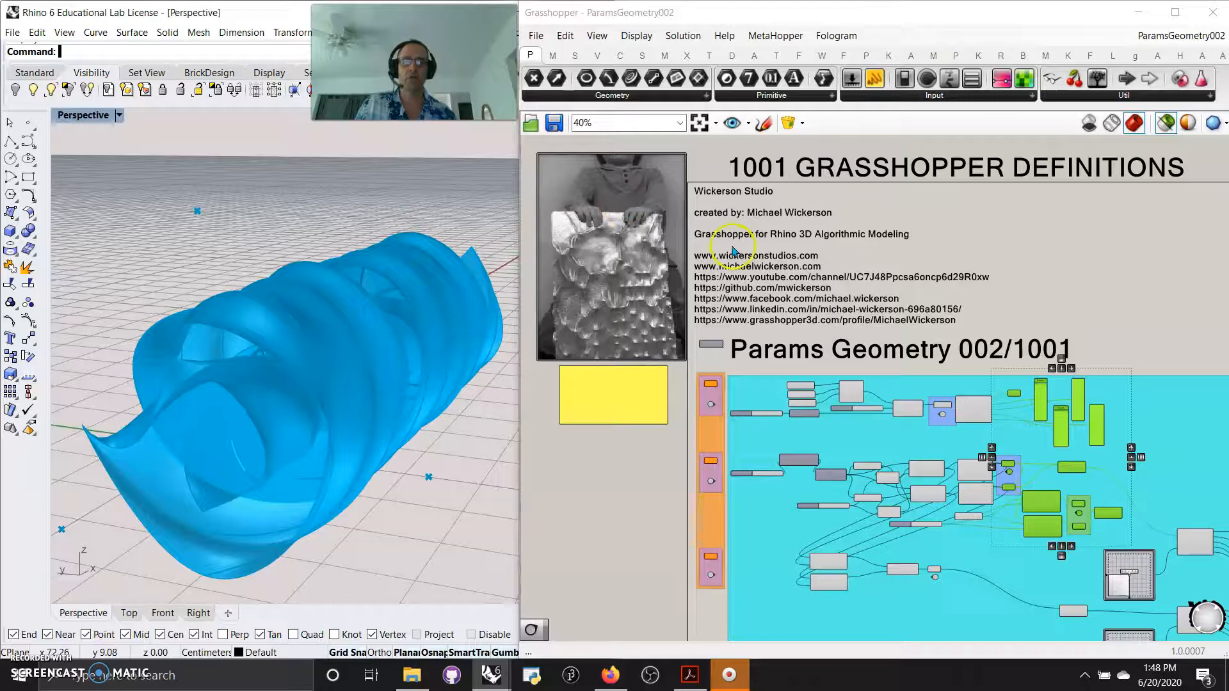
scroll(733, 250, up, 6)
right_drag(773, 351, 717, 174)
right_drag(732, 247, 753, 221)
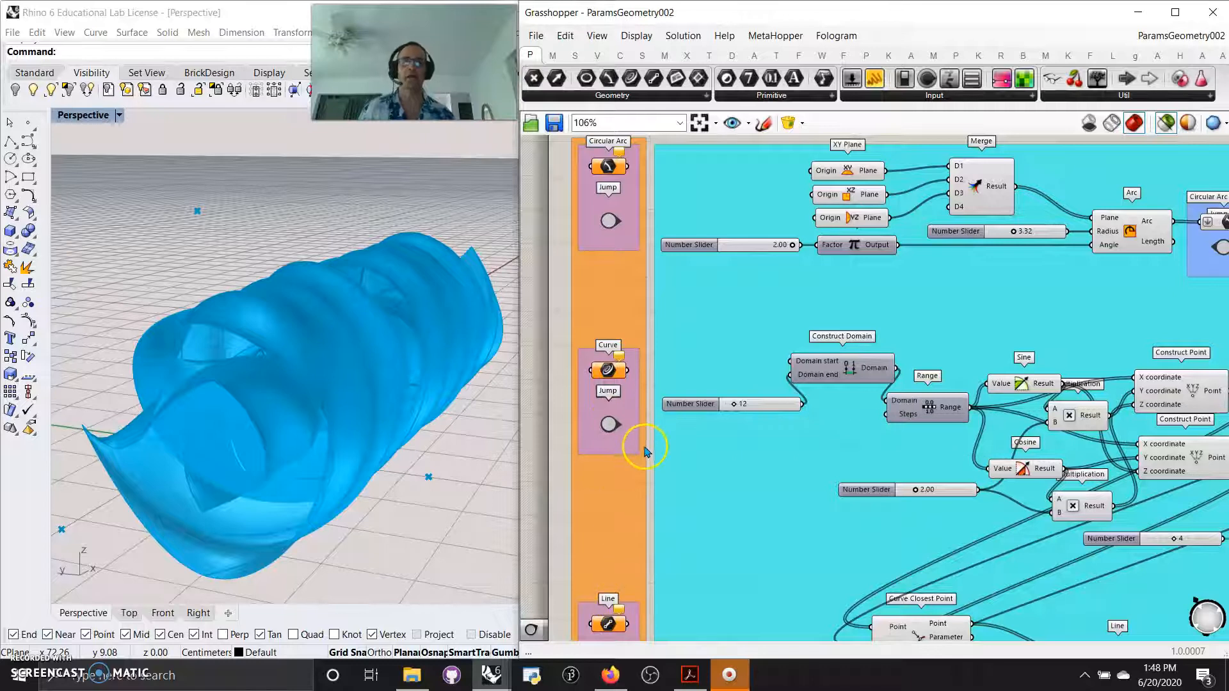
click(1166, 123)
click(472, 416)
click(1165, 122)
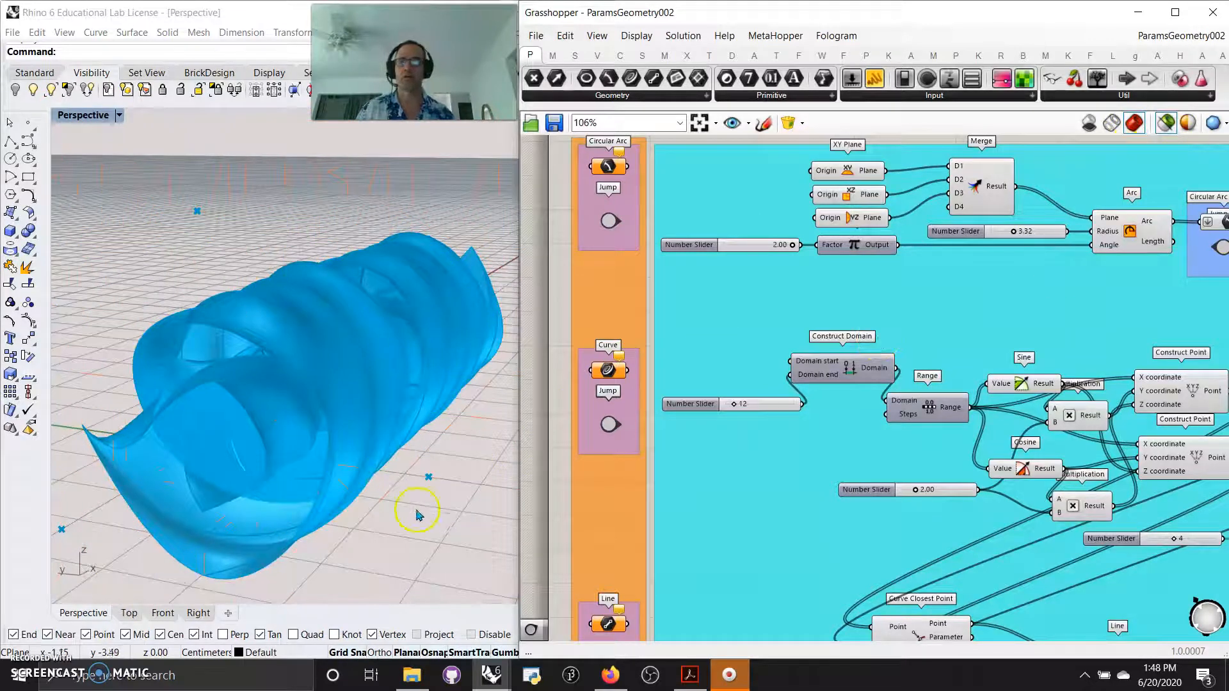
click(858, 278)
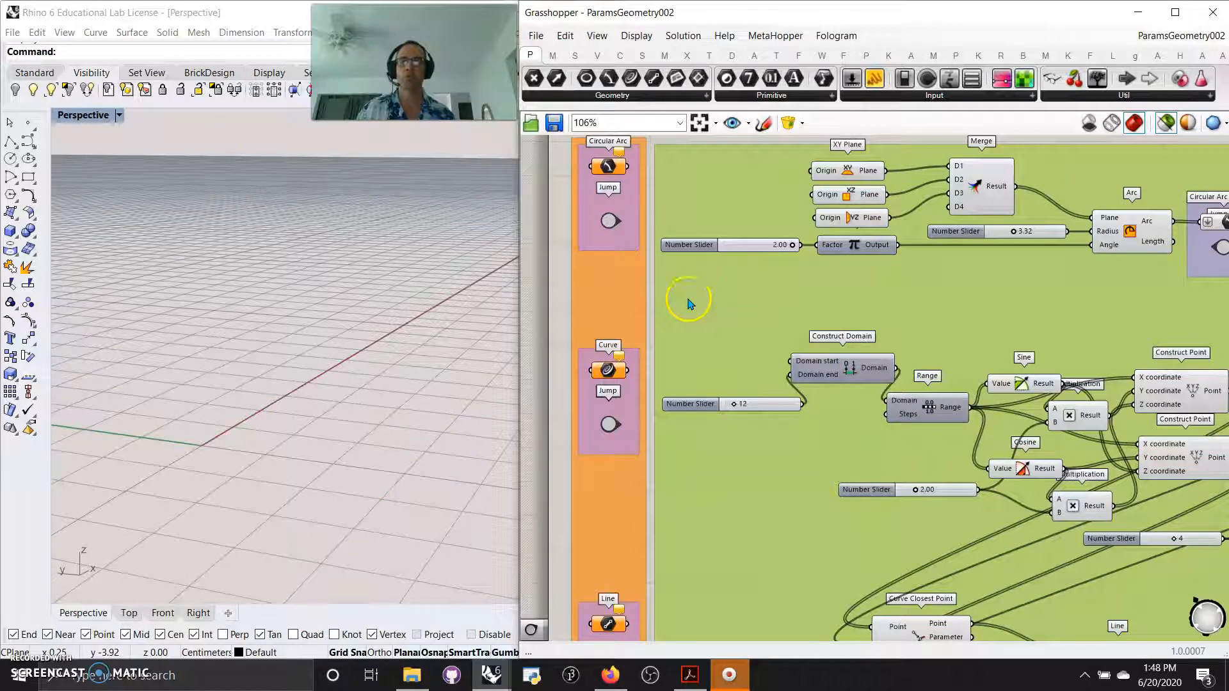
Step: Follow the Circular Arc and Curve jumps to their linked components and return to the parameter column each time
click(610, 221)
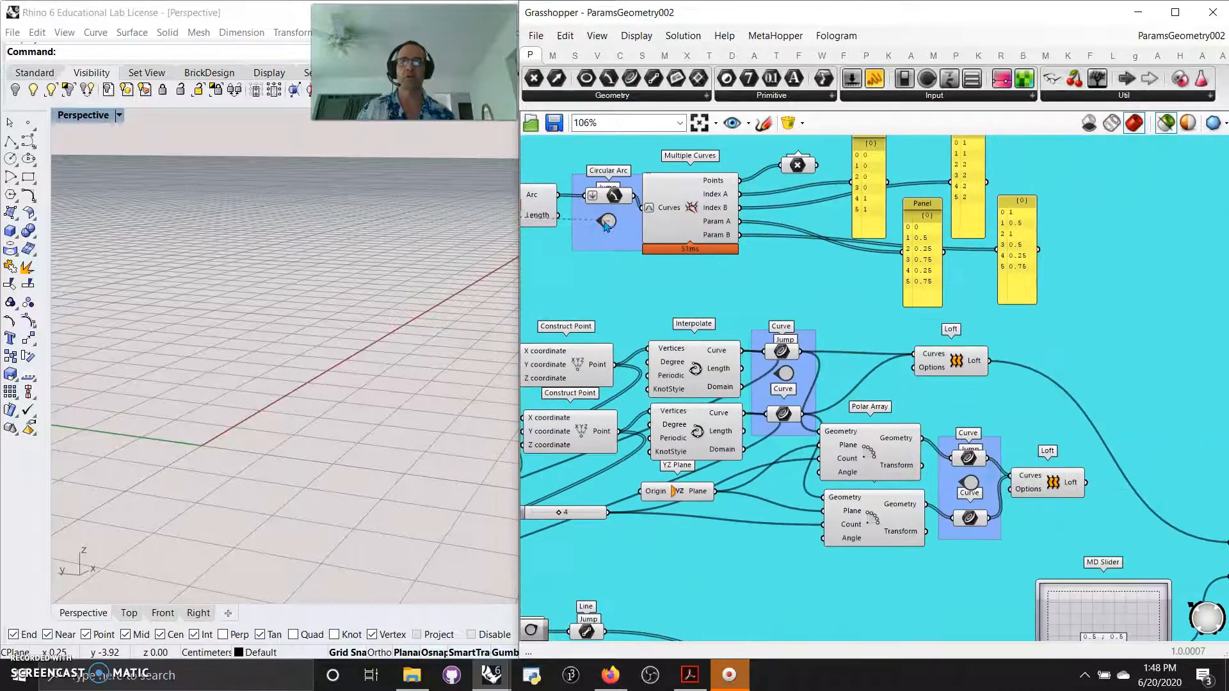
click(607, 220)
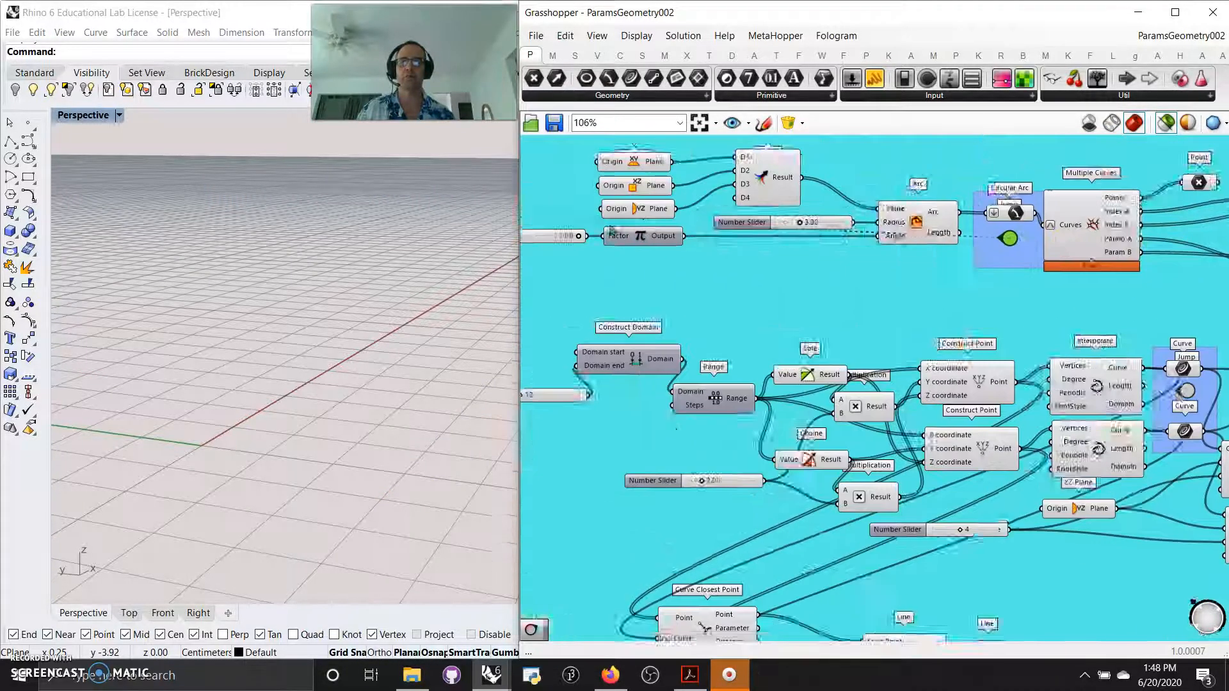
click(609, 424)
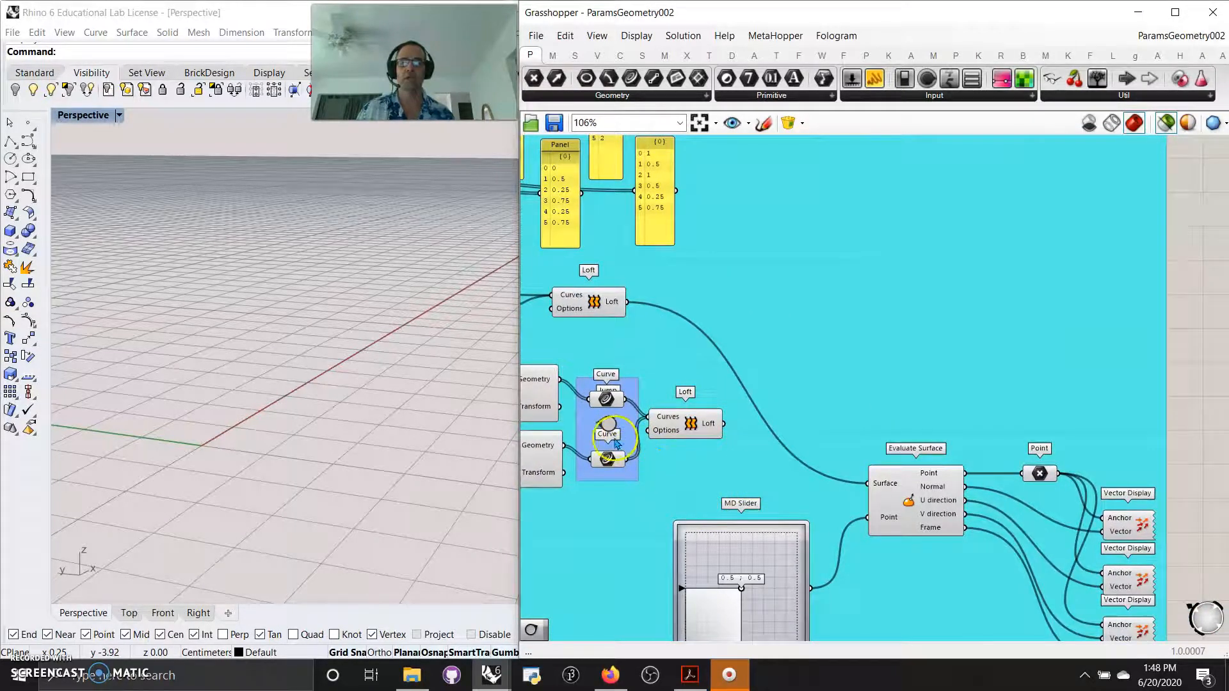
click(608, 424)
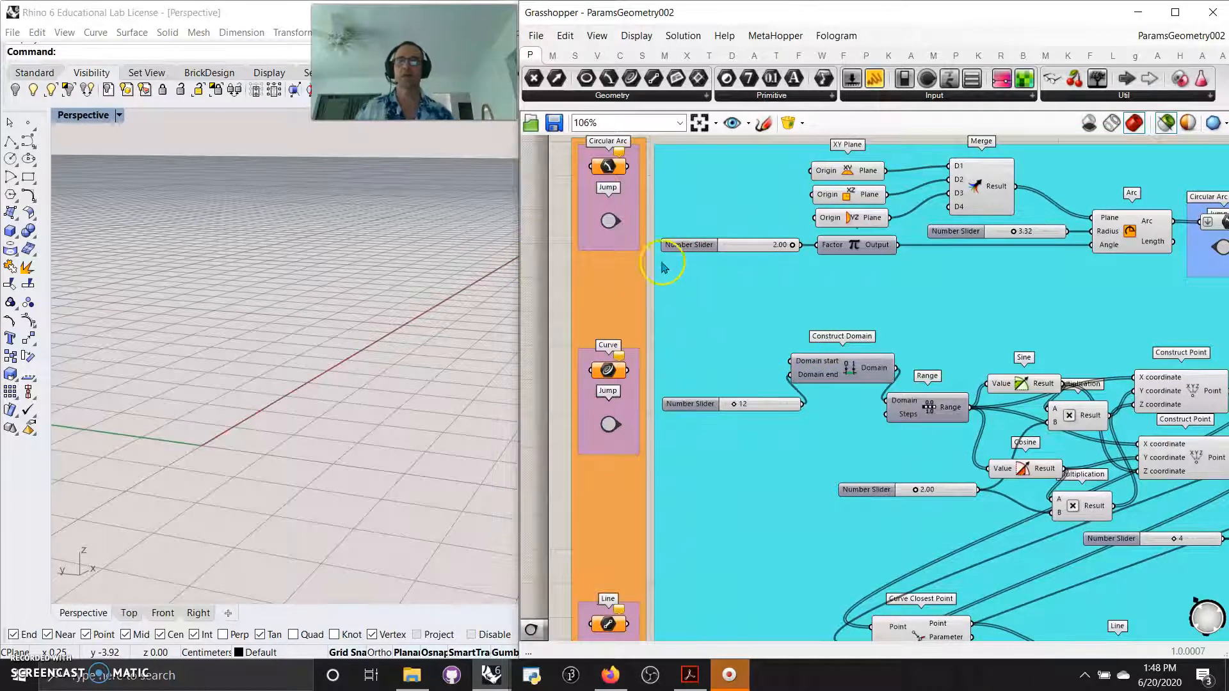
Step: Examine the XY, XZ and YZ planes merged into the Arc component and preview only the resulting arcs
right_drag(636, 302, 627, 441)
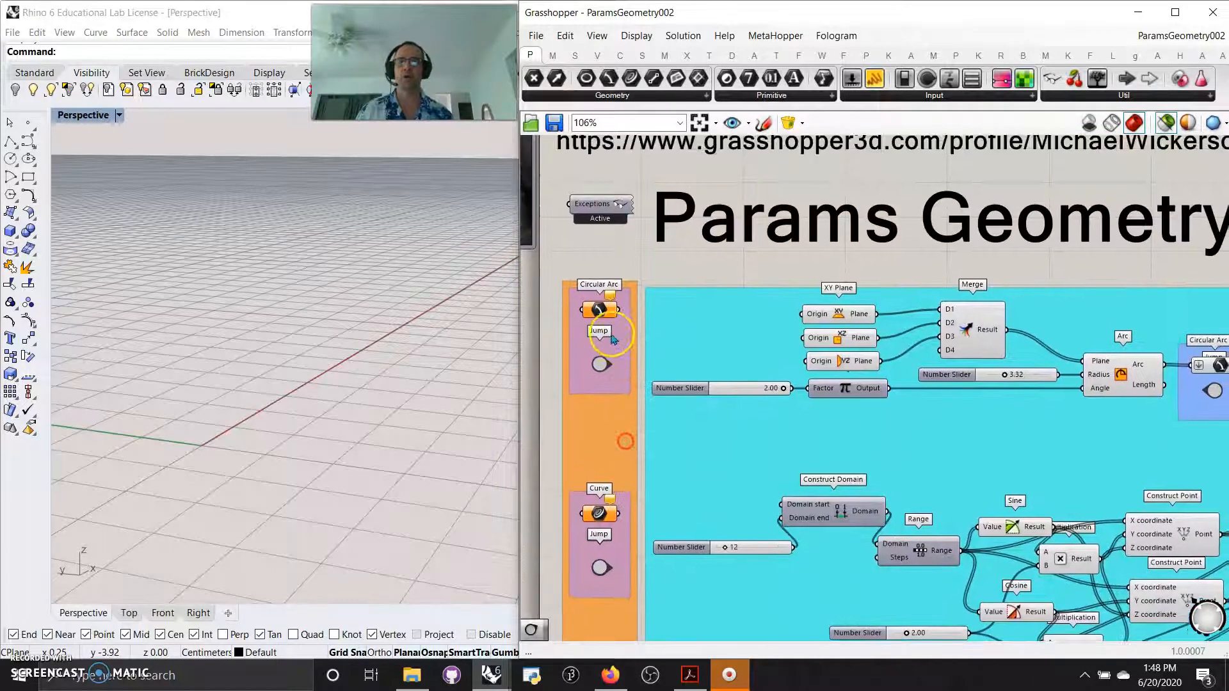
scroll(611, 320, up, 4)
right_drag(692, 307, 650, 280)
scroll(650, 281, down, 2)
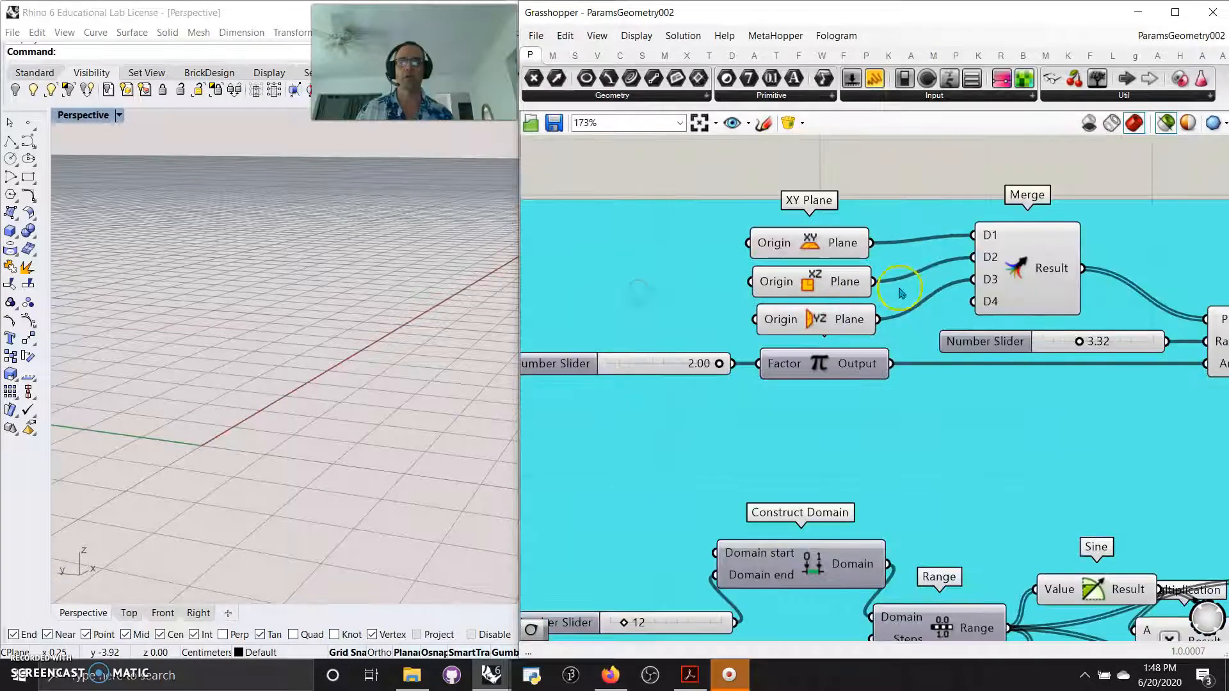
right_drag(897, 311, 968, 310)
scroll(968, 310, down, 2)
right_drag(1075, 358, 982, 355)
click(1144, 329)
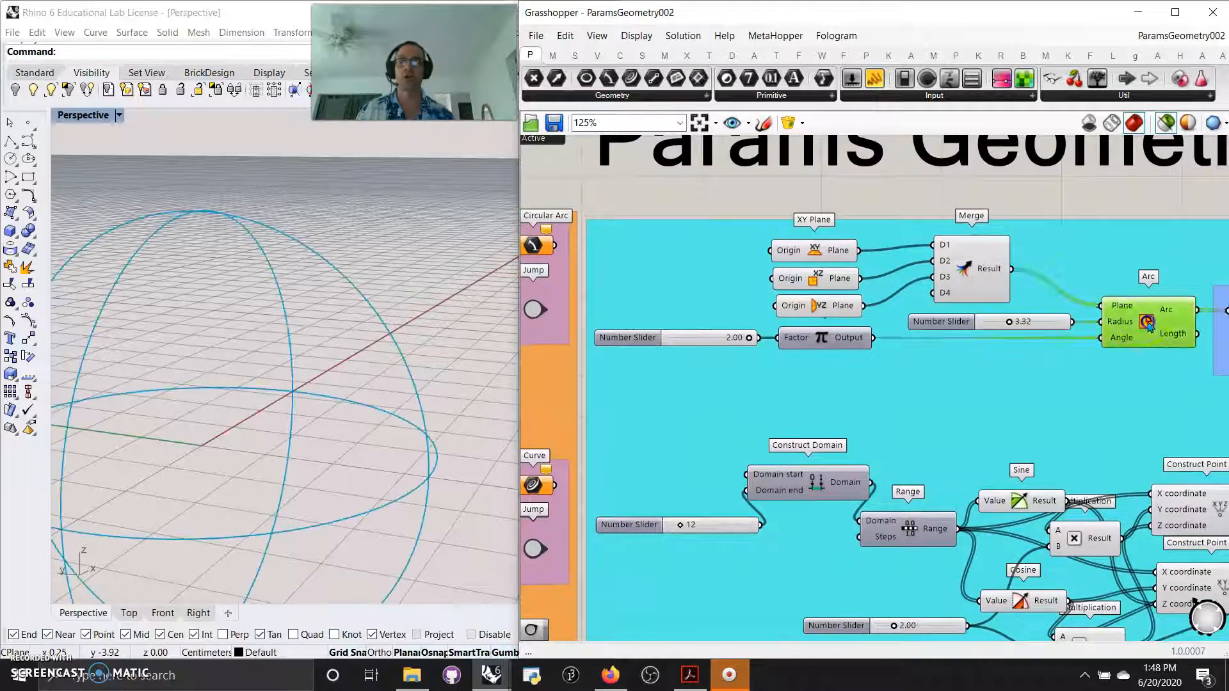
right_drag(1043, 383, 1068, 370)
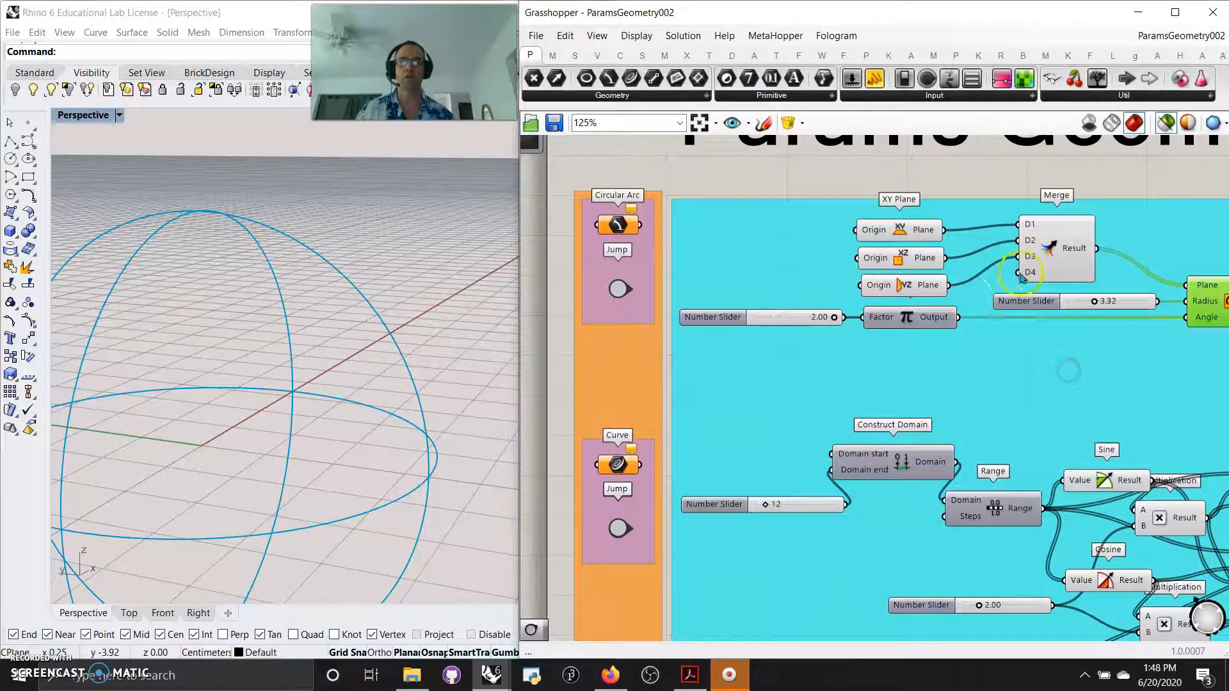
scroll(953, 347, down, 3)
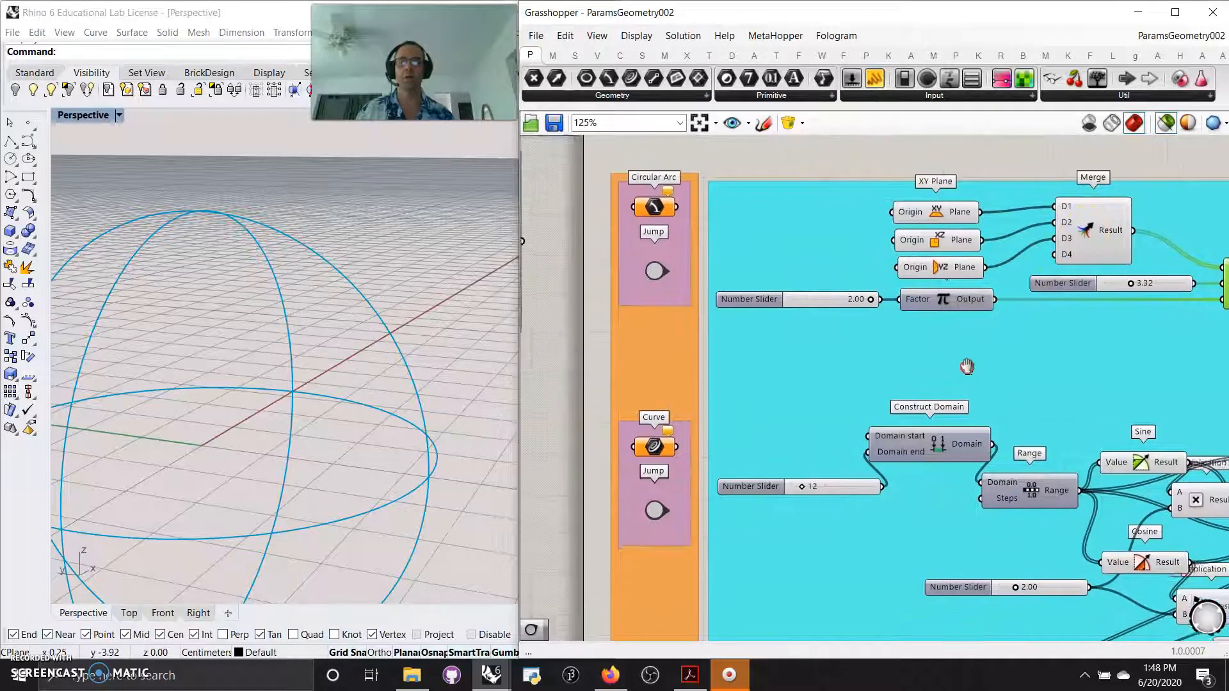
right_drag(969, 352, 945, 360)
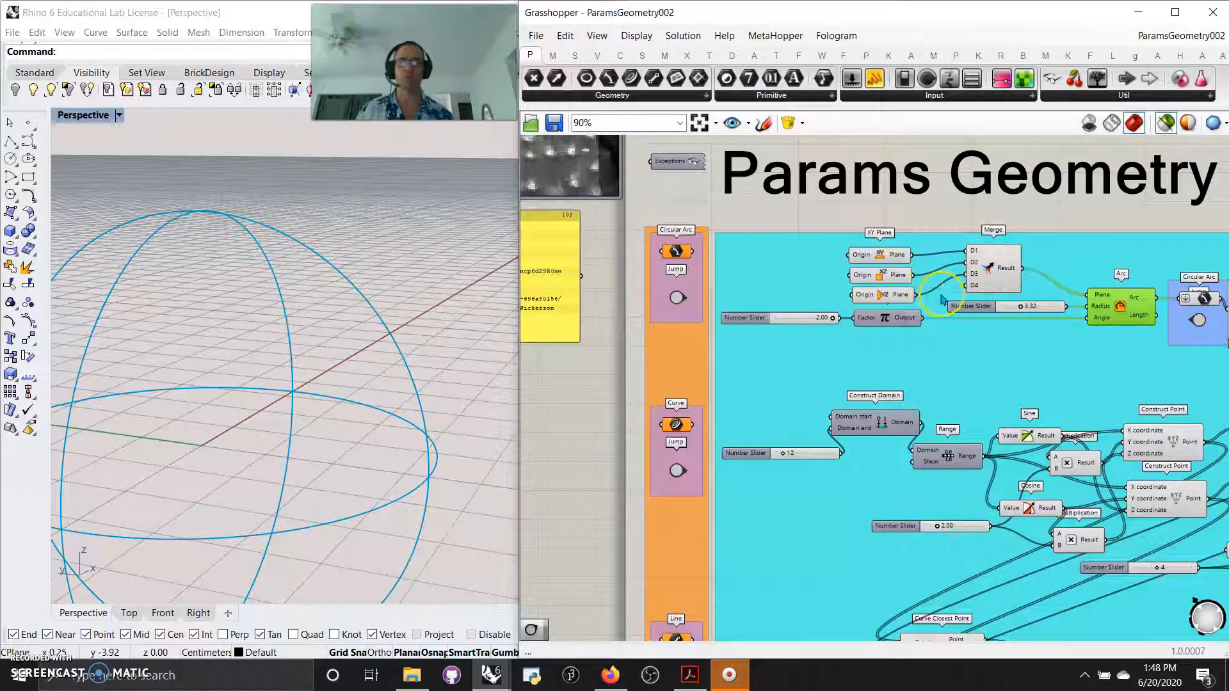
Step: Rewire the YZ Plane output into the D3 input of the Merge component
drag(916, 295, 973, 287)
right_drag(324, 438, 341, 430)
drag(916, 296, 962, 274)
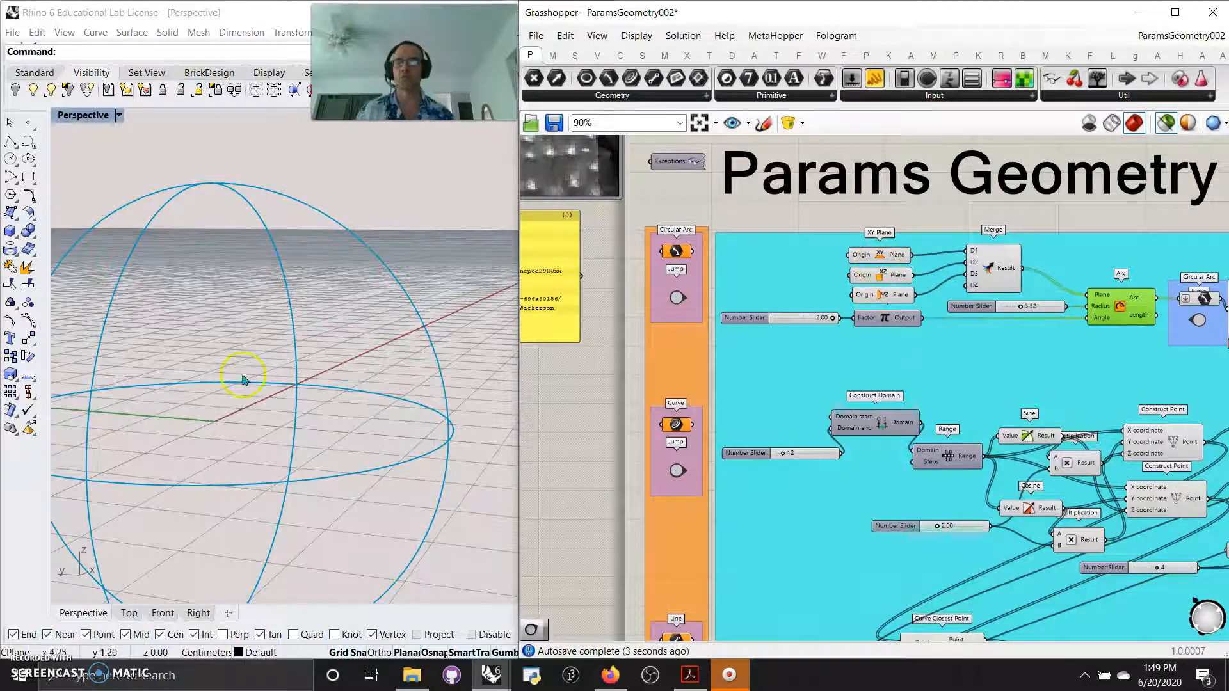
Step: Set the slider feeding the Arc component's Radius to 3.76
scroll(373, 351, down, 3)
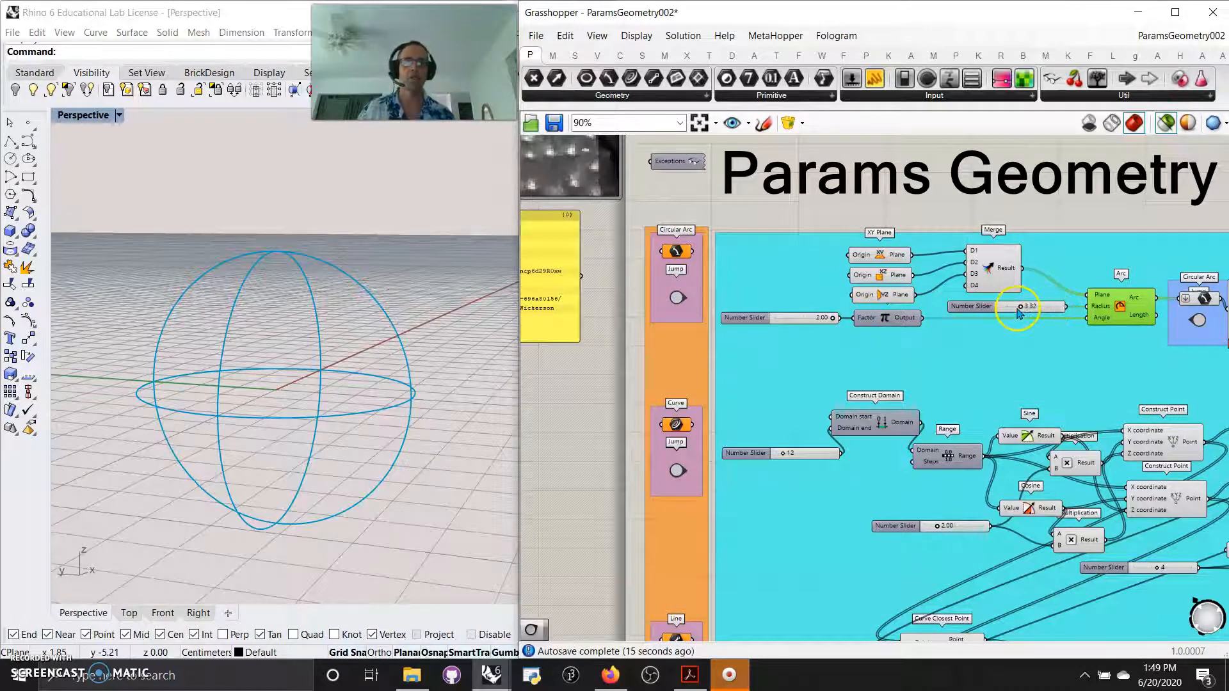
drag(1020, 309, 1024, 308)
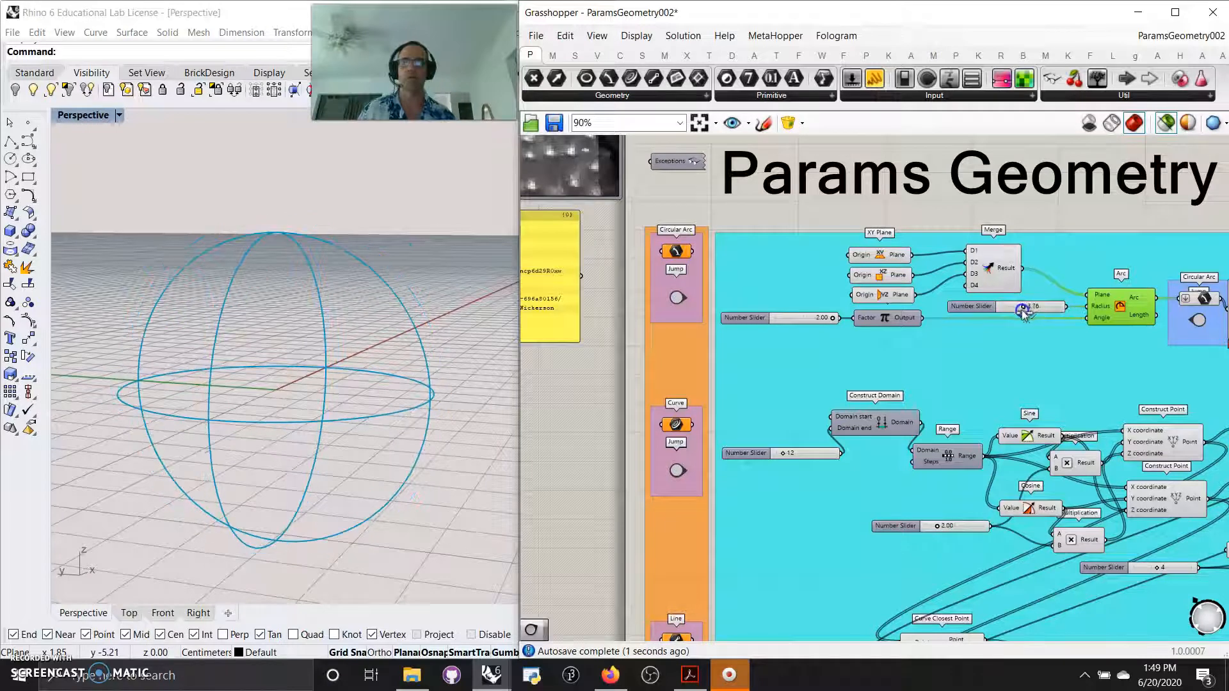
Step: Sweep the Pi factor slider for the Arc angle down to 0.00 and back up to 2.00
drag(831, 320, 775, 339)
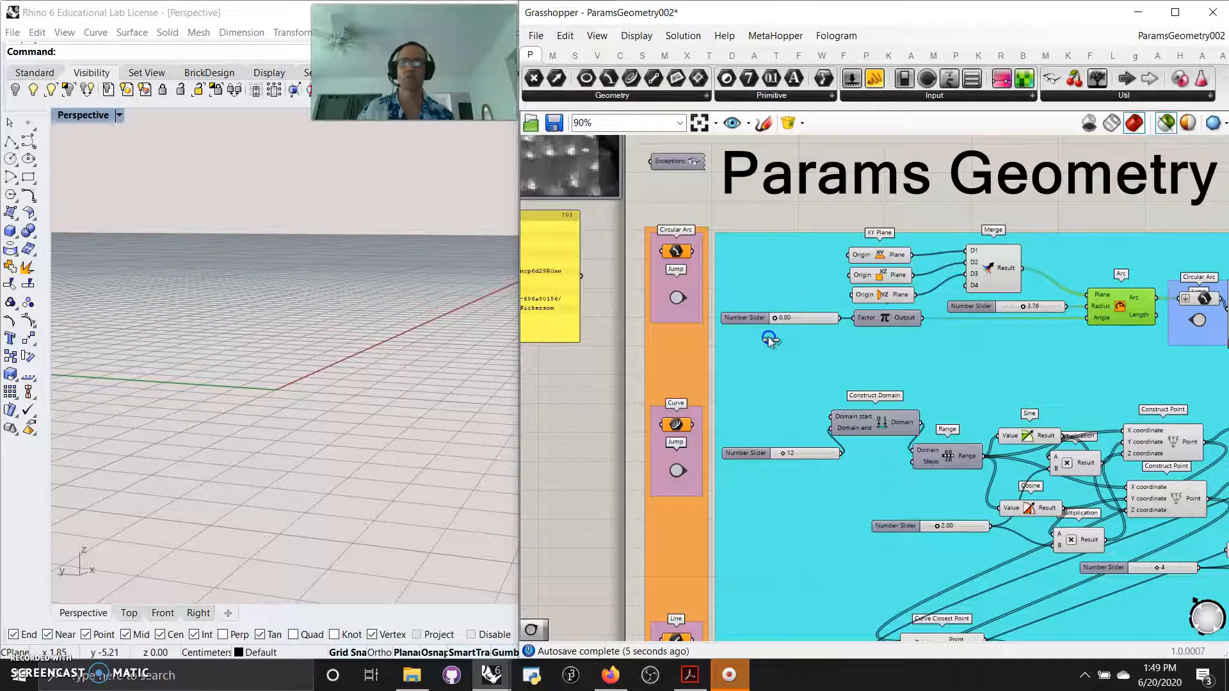
right_drag(434, 327, 426, 337)
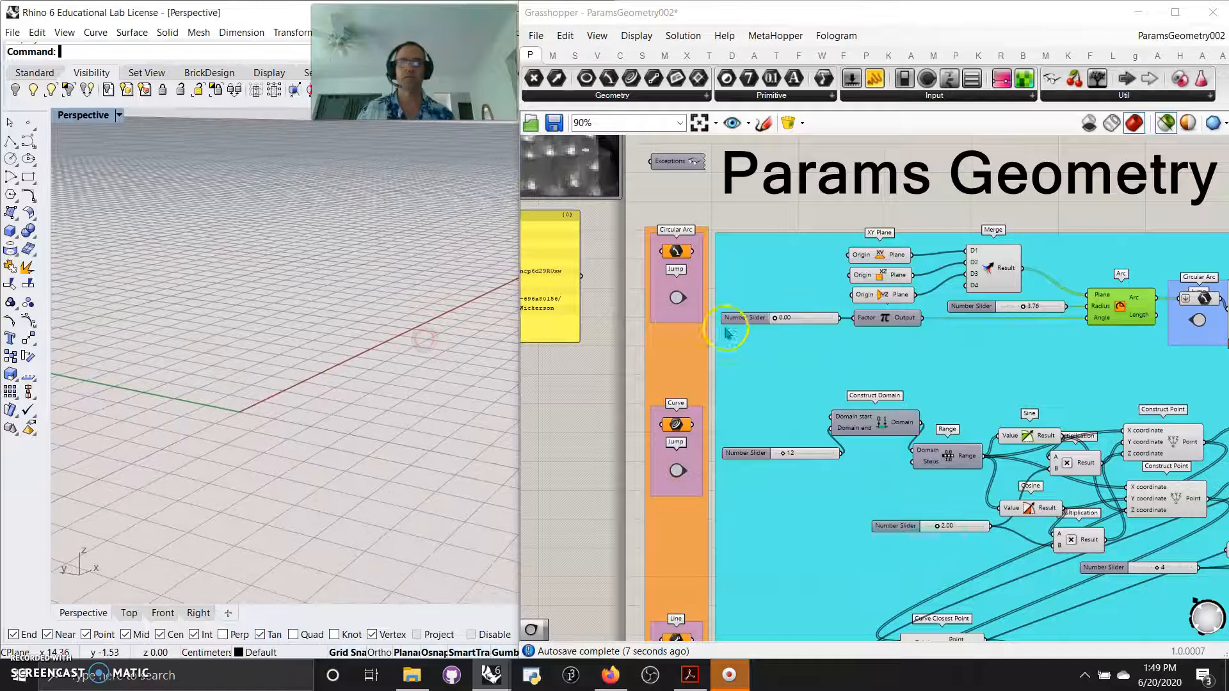
drag(774, 319, 844, 320)
Step: Lower the Pi factor slider for the Arc angle below 2.00 to open the circles into arcs
right_drag(995, 361, 779, 307)
right_drag(956, 327, 1091, 335)
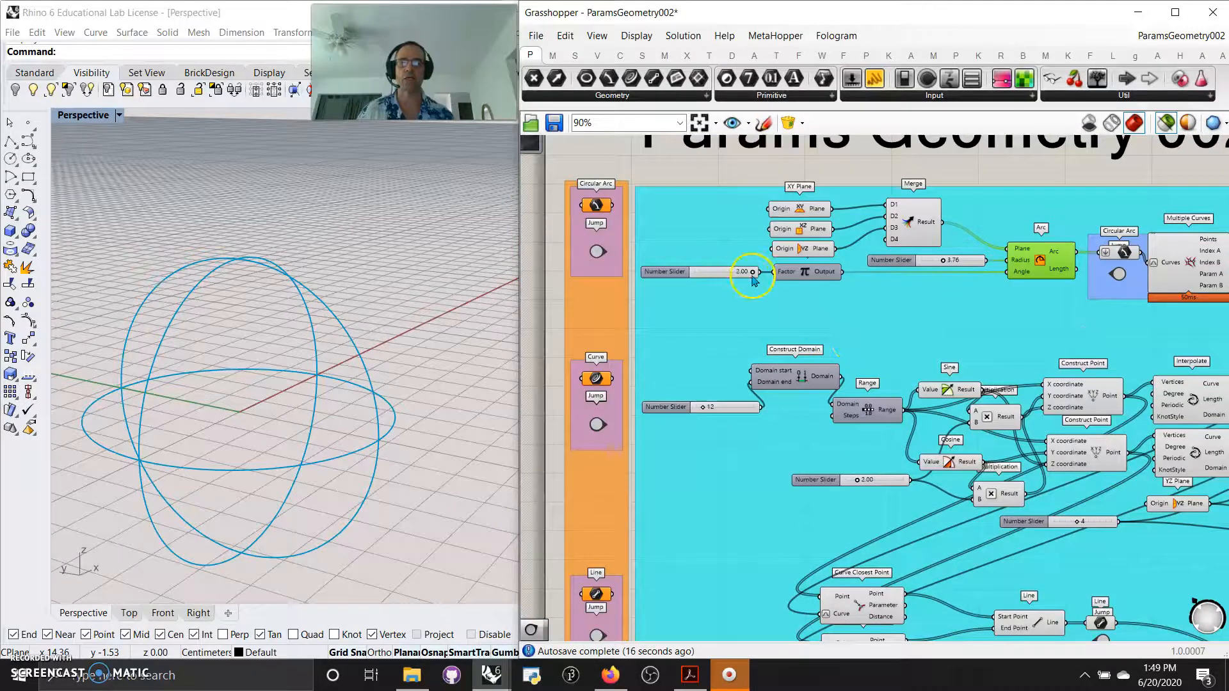
drag(752, 272, 731, 272)
Step: Check the description of the Multiple Curves component fed by the Circular Arc parameter and preview its intersection points
right_drag(1013, 320, 739, 337)
scroll(846, 279, up, 5)
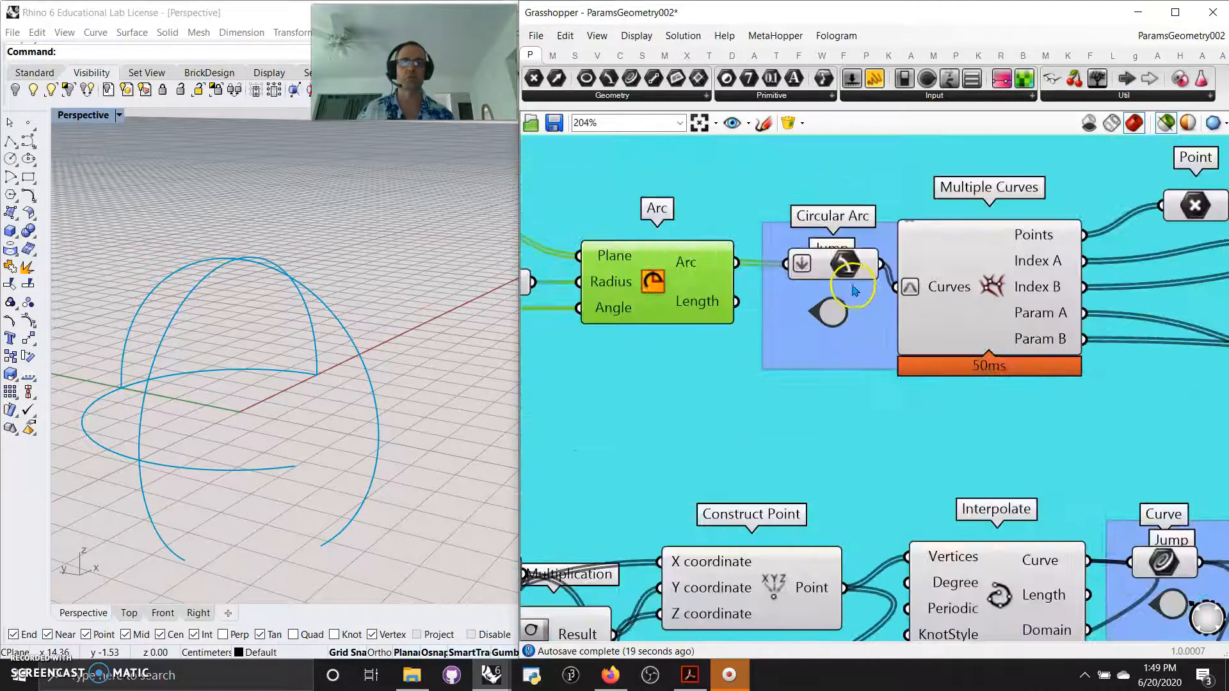
right_drag(1015, 425, 849, 397)
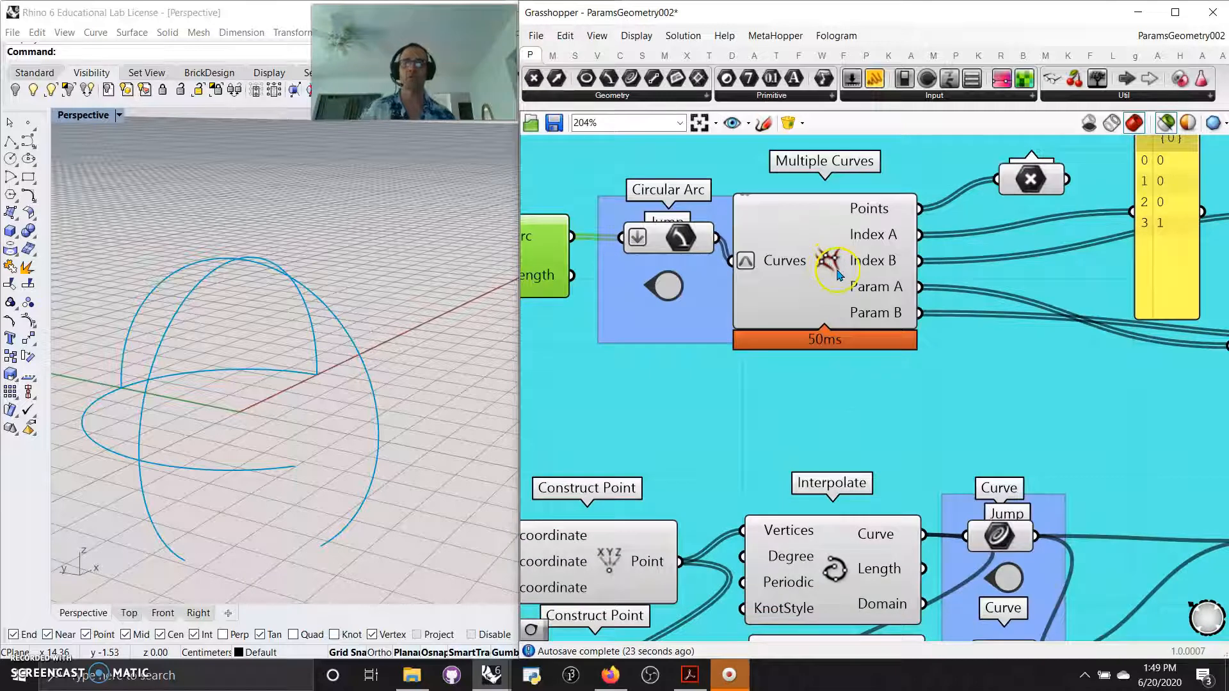
mouse_move(829, 259)
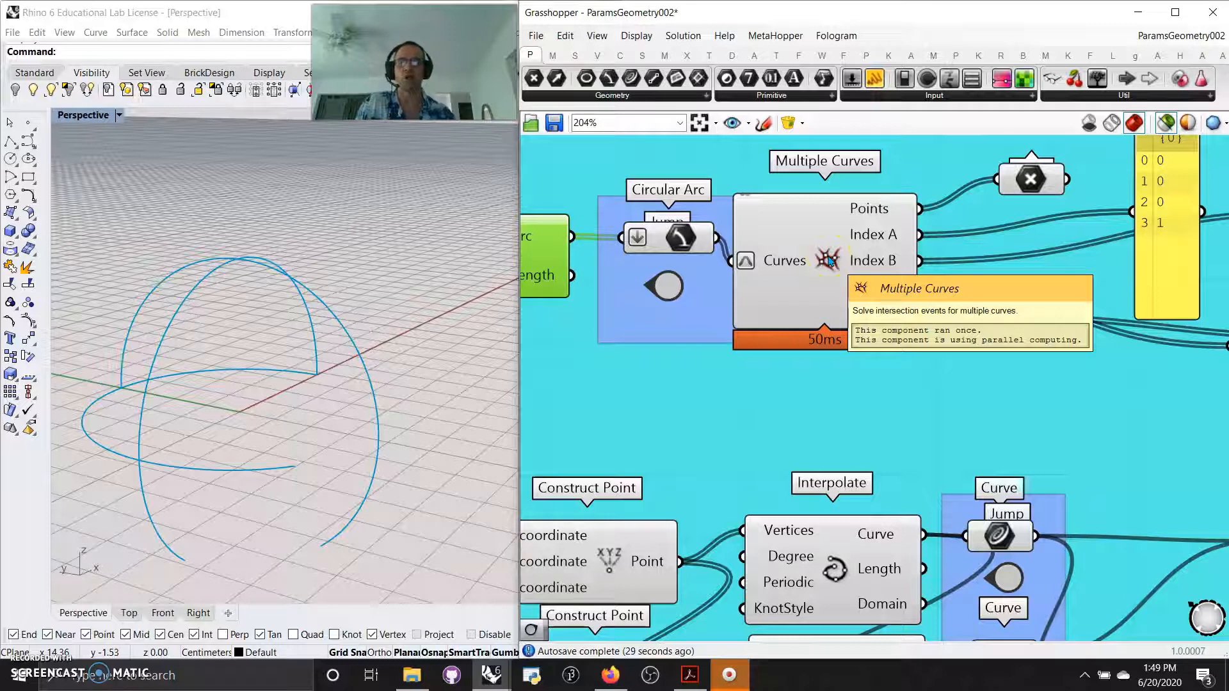
click(828, 259)
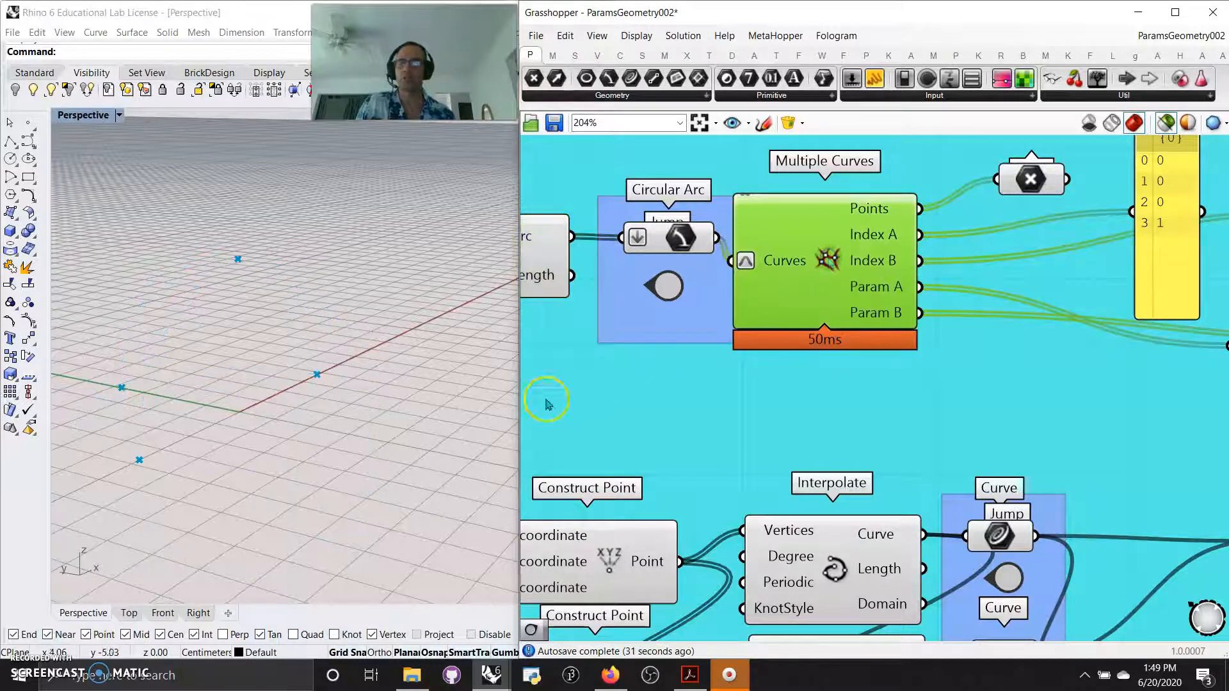
Step: Preview the Point parameter wired to the Points output and examine the index and parameter panels beside it
right_drag(659, 390, 666, 420)
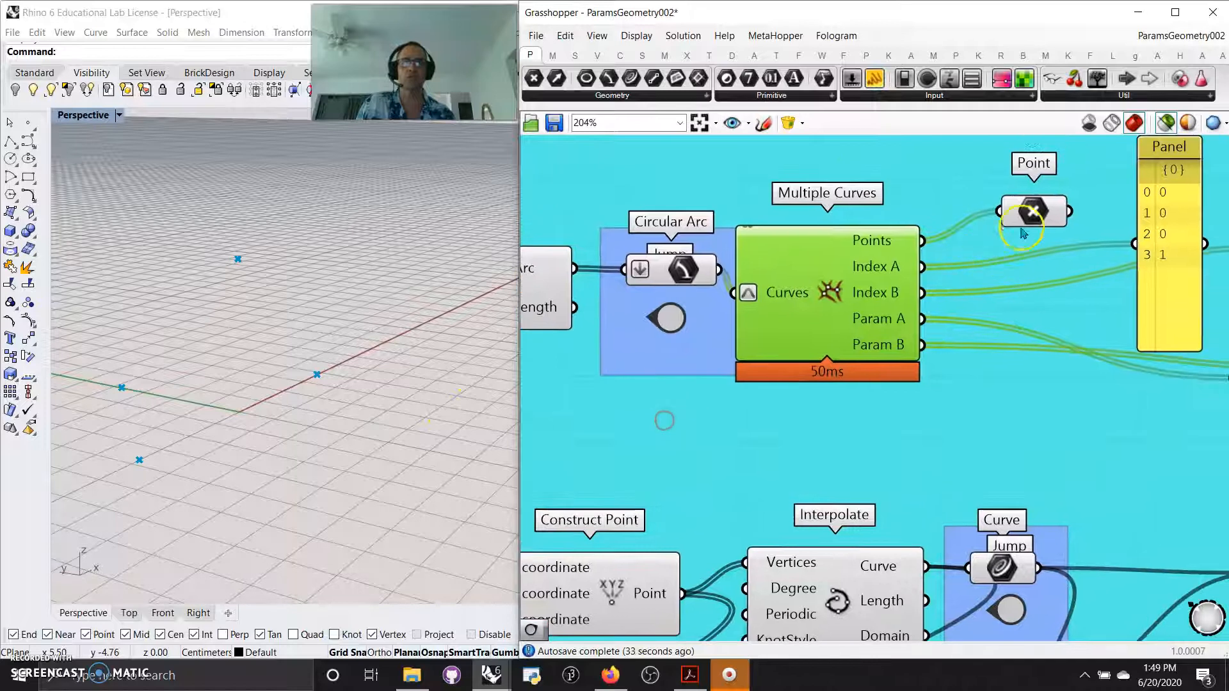
click(1024, 221)
right_drag(1069, 350, 883, 378)
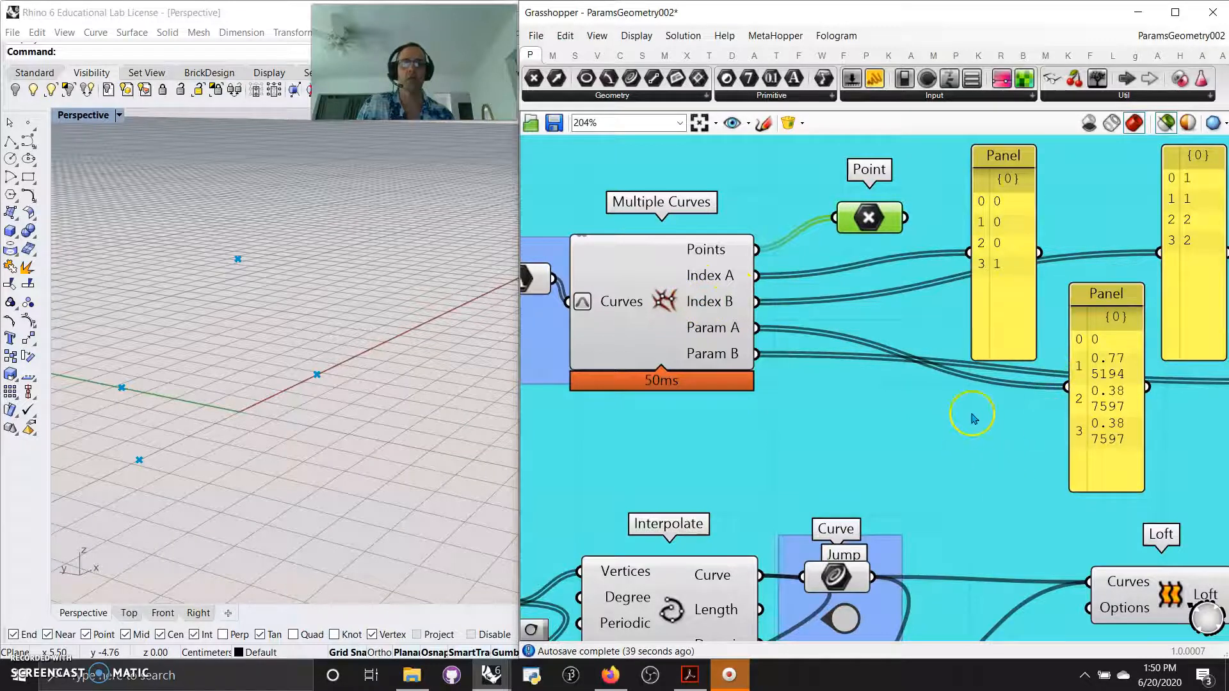
right_drag(909, 447, 1083, 459)
click(770, 432)
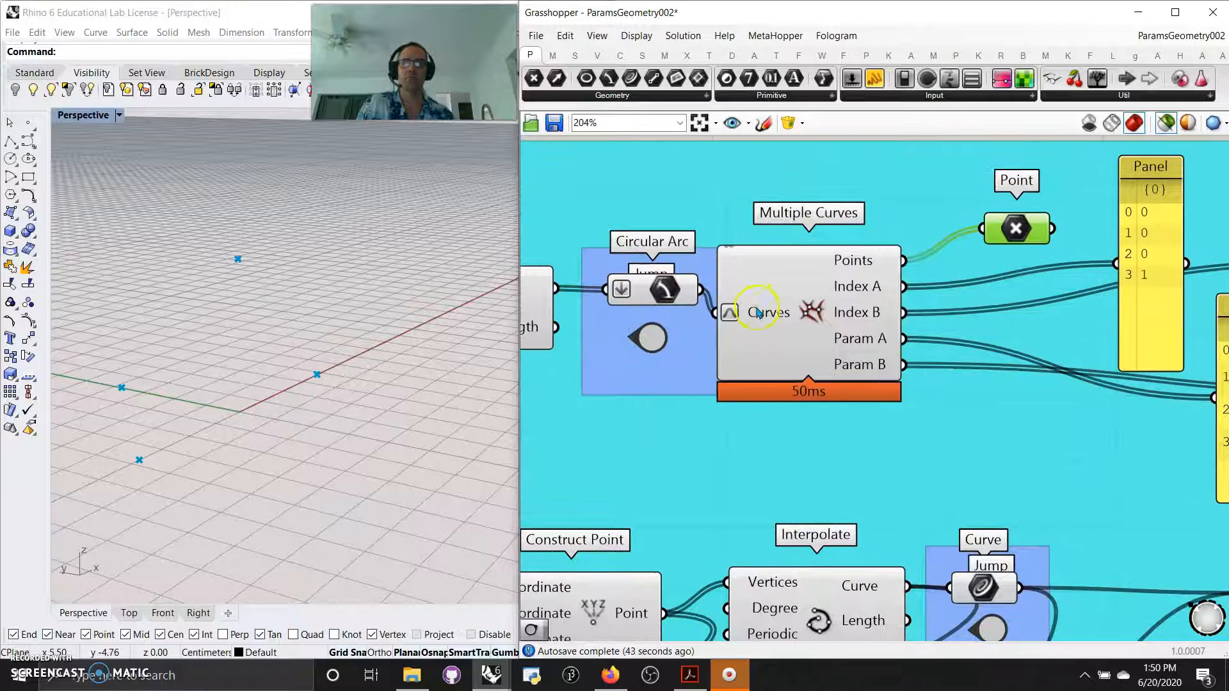
Step: Check the options of the Curves input on the Multiple Curves component
mouse_move(757, 320)
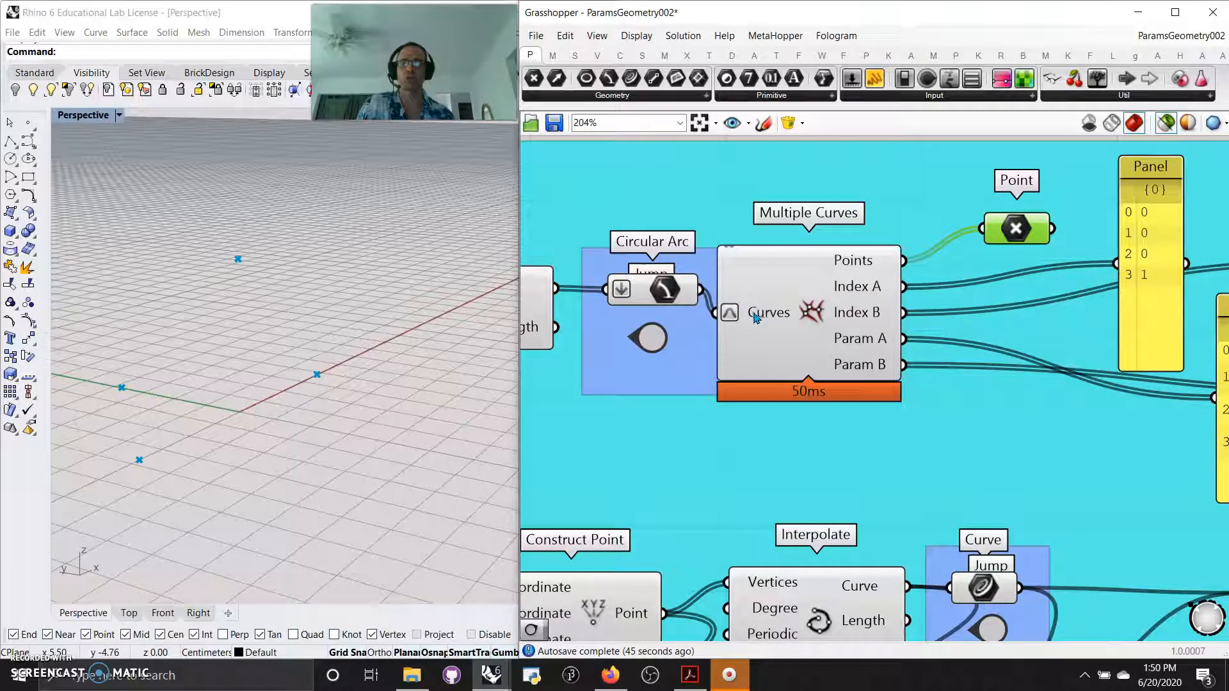
right_click(755, 318)
click(1082, 401)
right_drag(1083, 404, 893, 433)
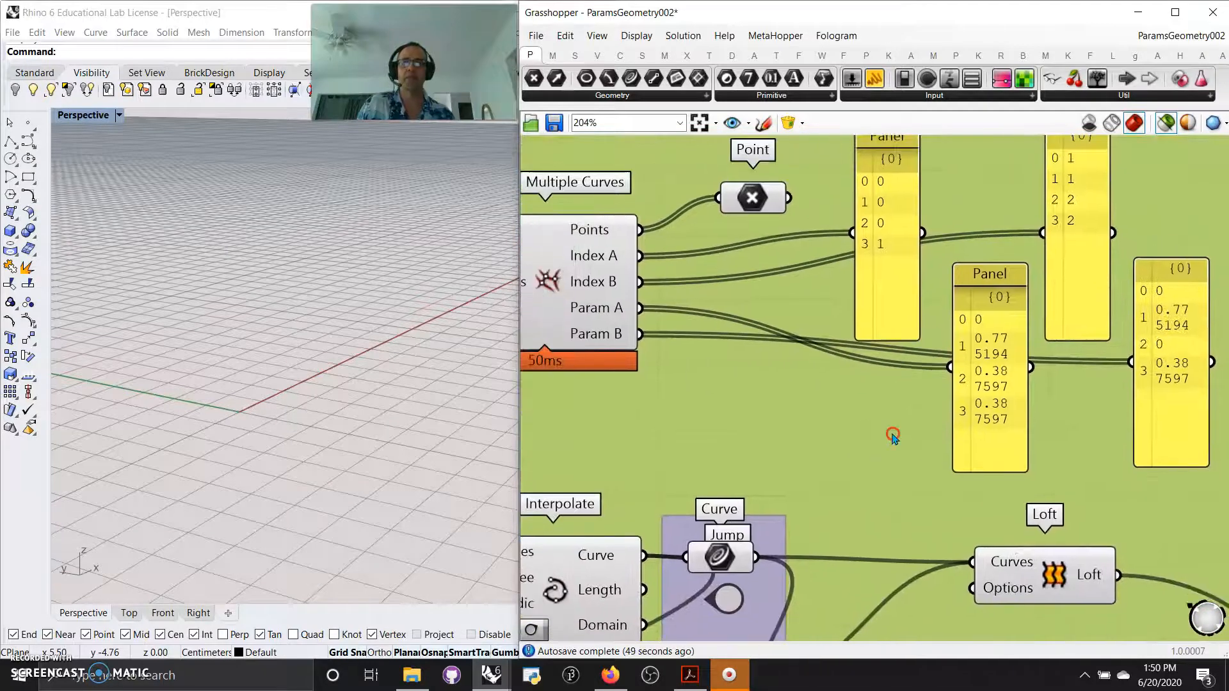
Step: Reselect the Point parameter to preview the curve intersection points alone
click(746, 199)
right_drag(739, 441, 928, 461)
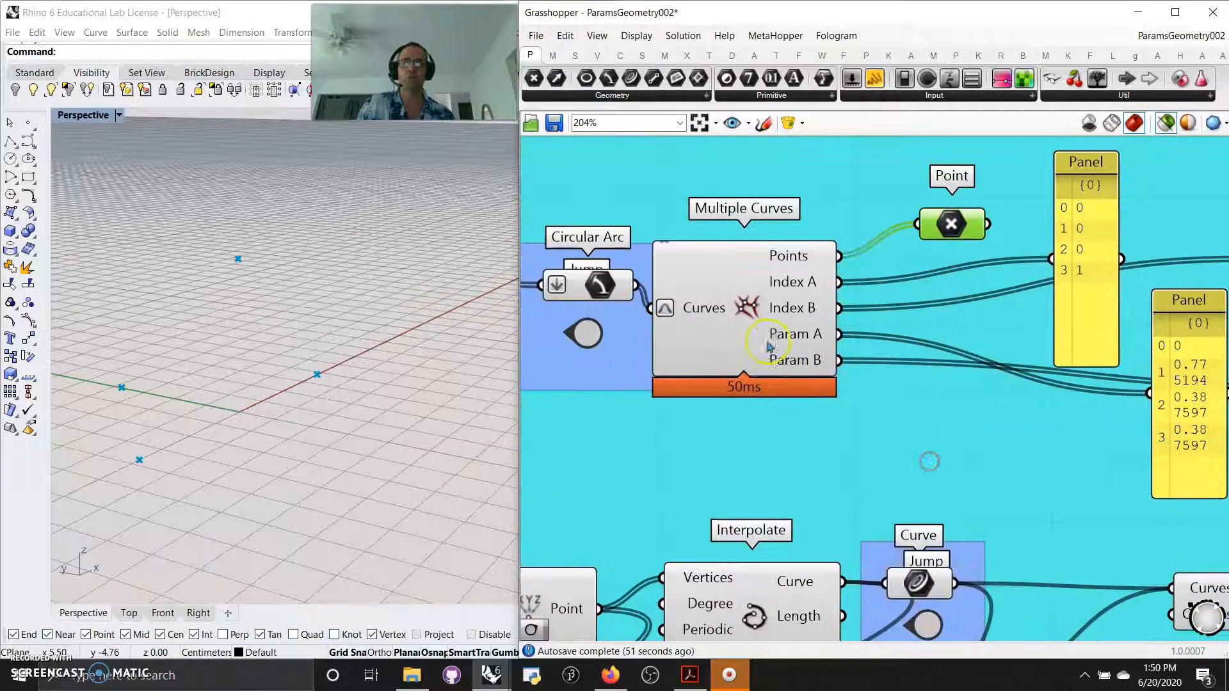
click(742, 318)
click(924, 242)
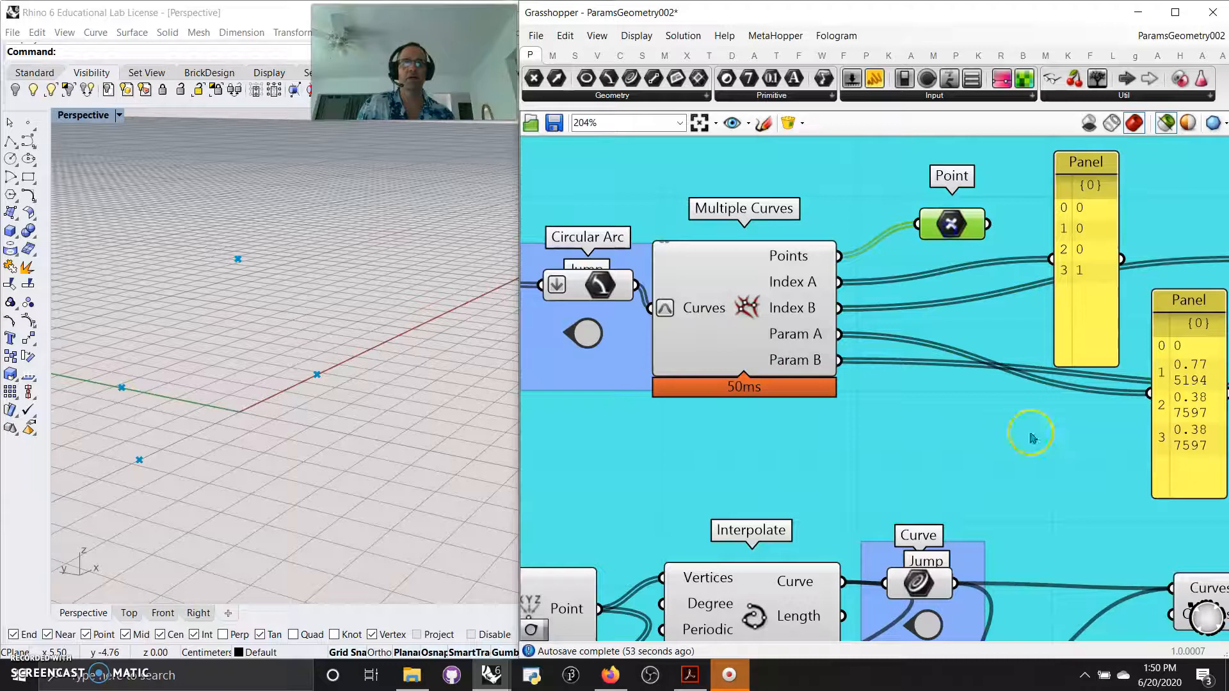
Step: Widen the panel connected to the Param A output so each value fits on one line
right_drag(1018, 425, 817, 407)
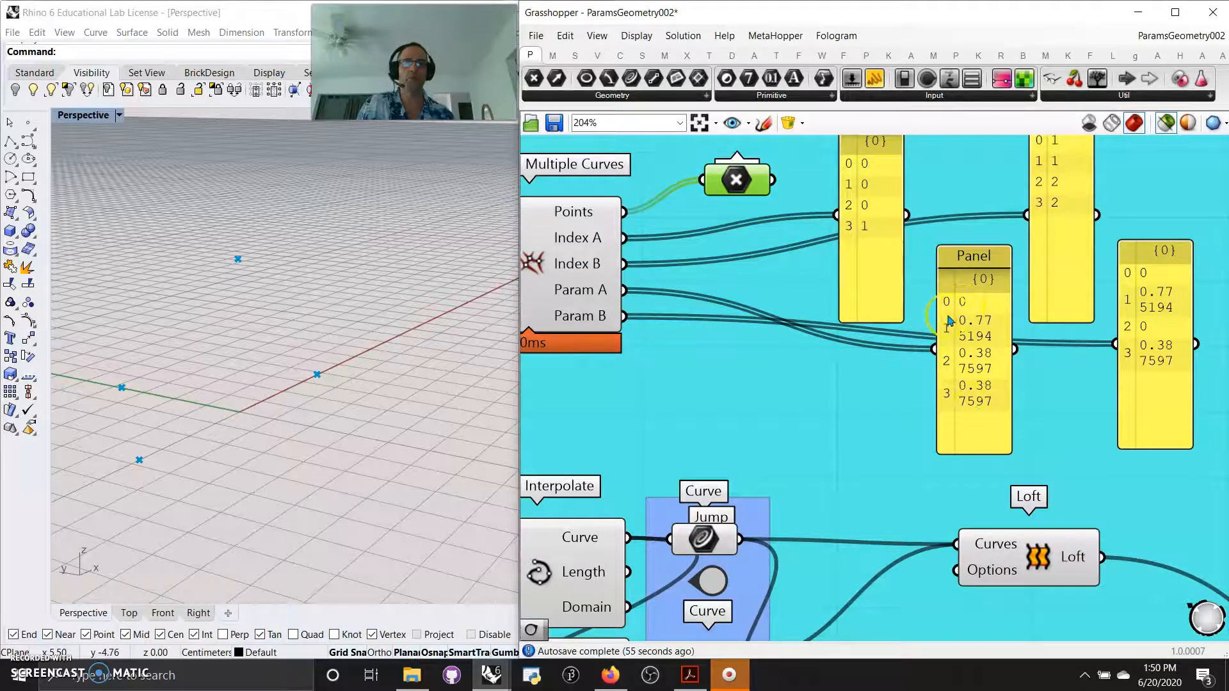
drag(1009, 403, 1056, 403)
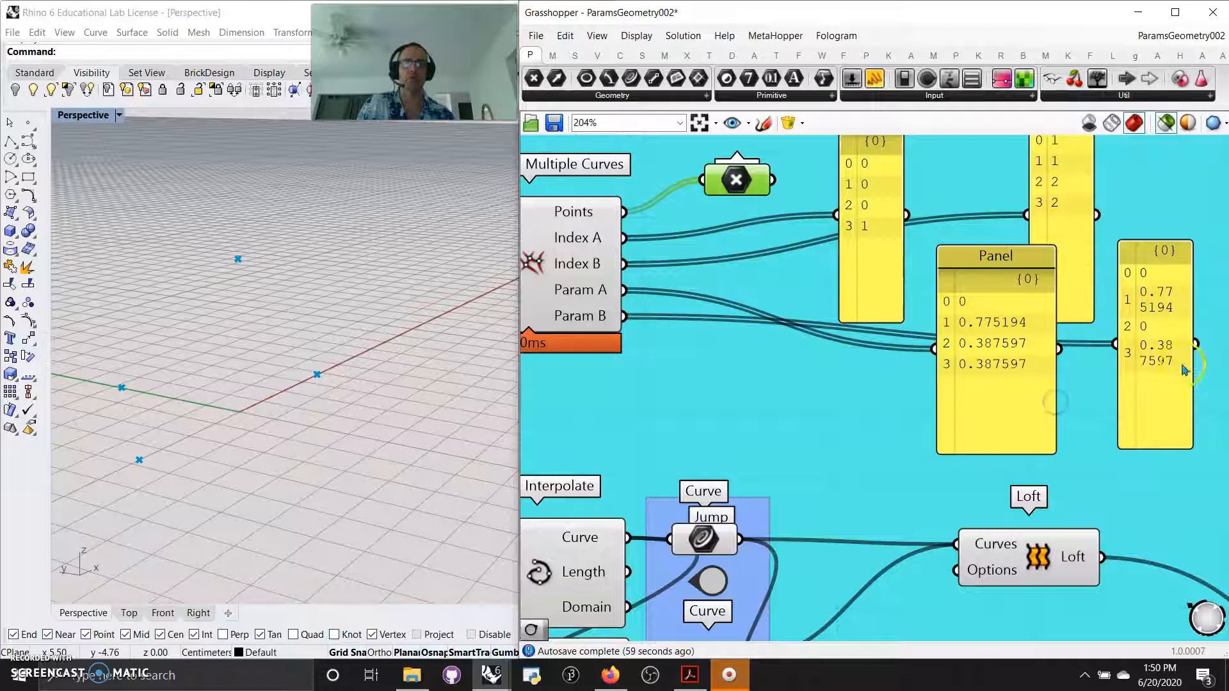
Step: Widen the panel connected to the Param B output so each value fits on one line
drag(1189, 397, 1227, 396)
right_drag(1144, 195, 1003, 246)
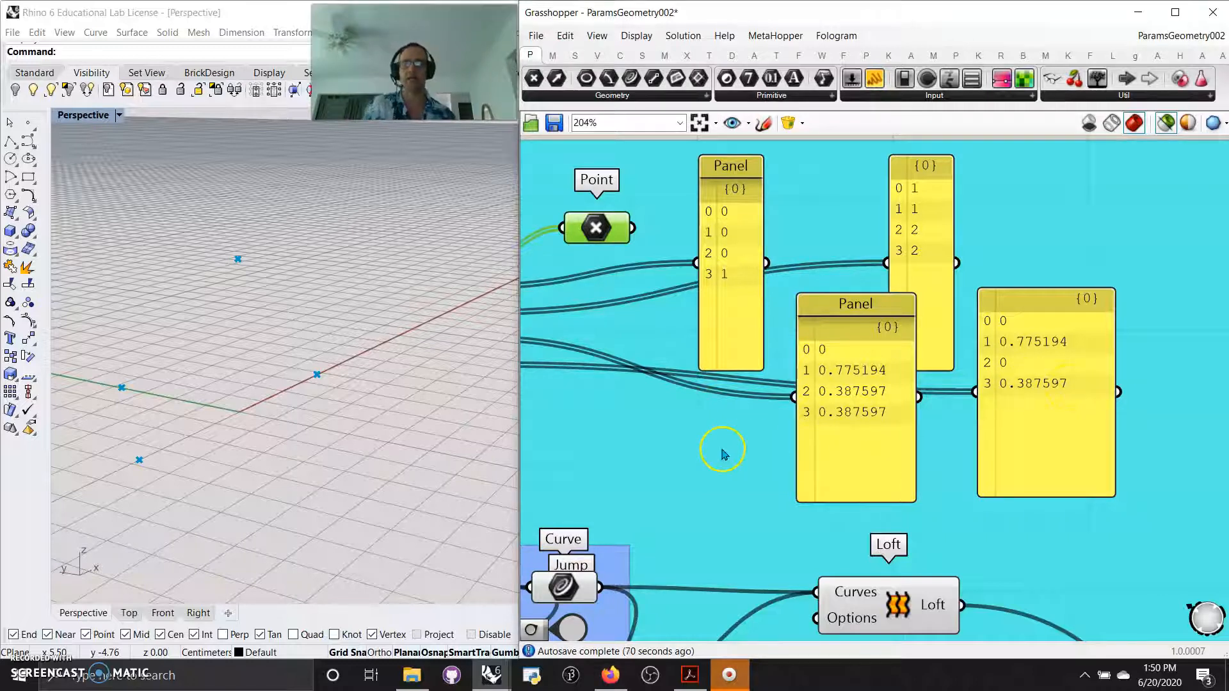
scroll(886, 407, down, 2)
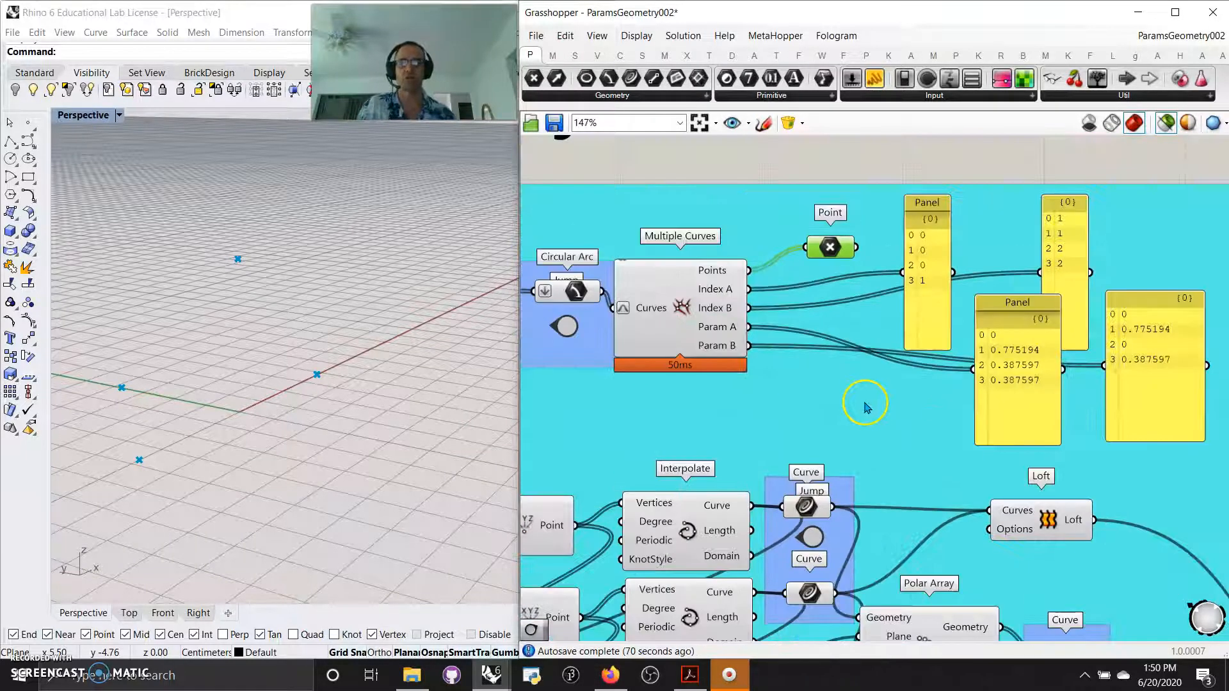
Step: Preview the curves of the two Interpolate components one at a time to compare their spirals
scroll(869, 408, down, 2)
double_click(807, 363)
right_drag(893, 468, 798, 244)
right_drag(806, 286, 707, 328)
right_drag(884, 417, 746, 371)
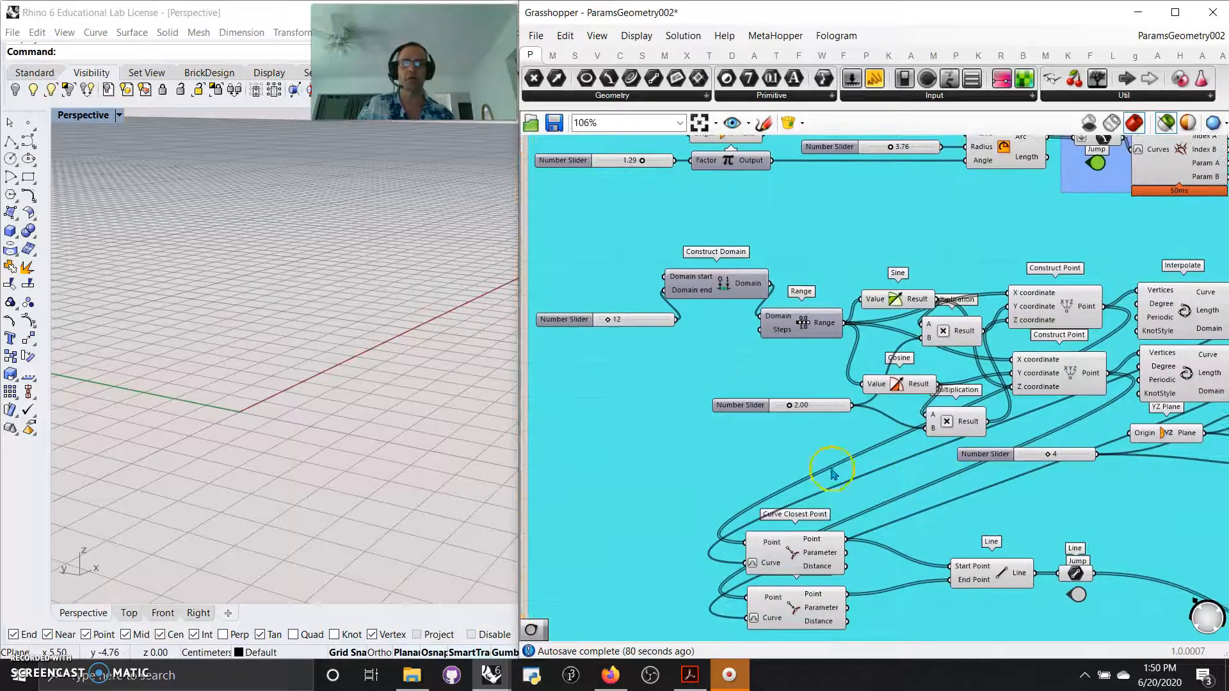
right_drag(782, 425, 762, 427)
click(1166, 314)
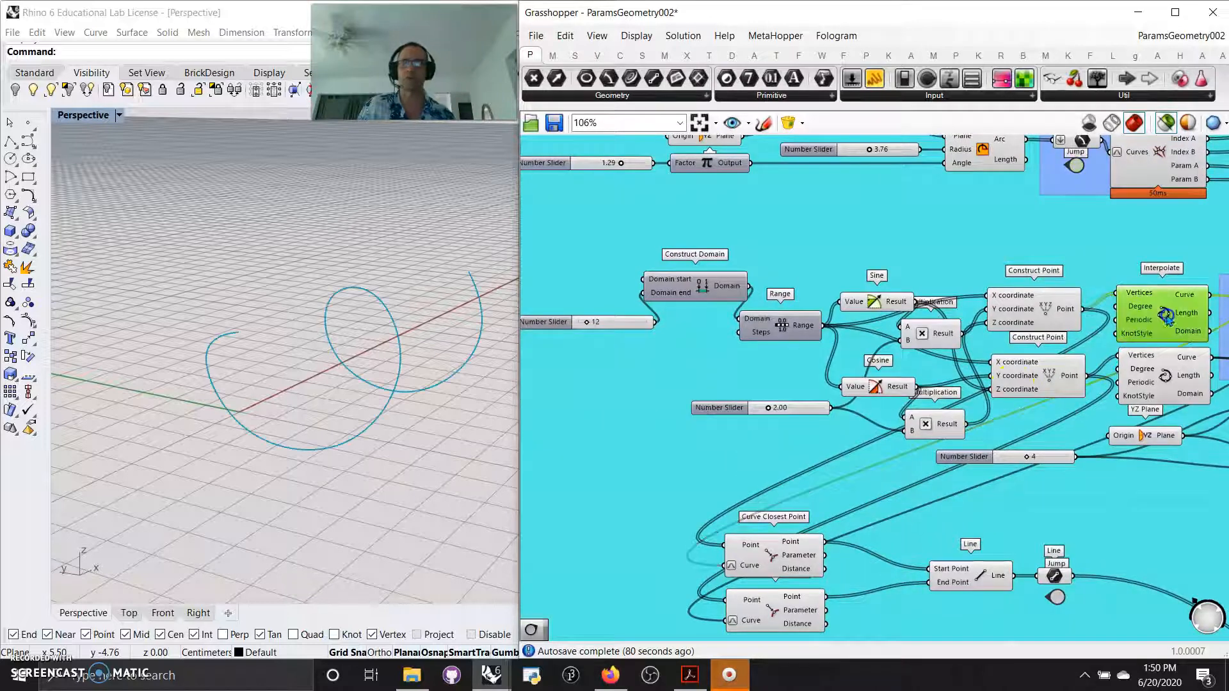
click(1166, 378)
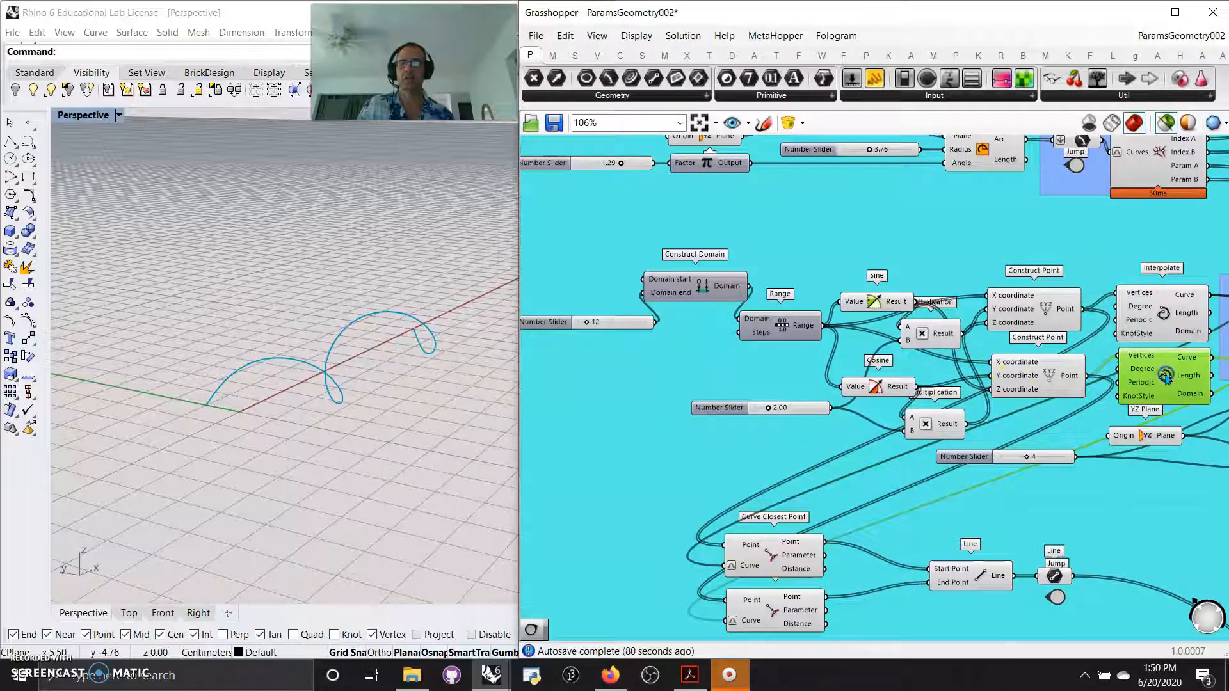
click(1161, 327)
click(1164, 381)
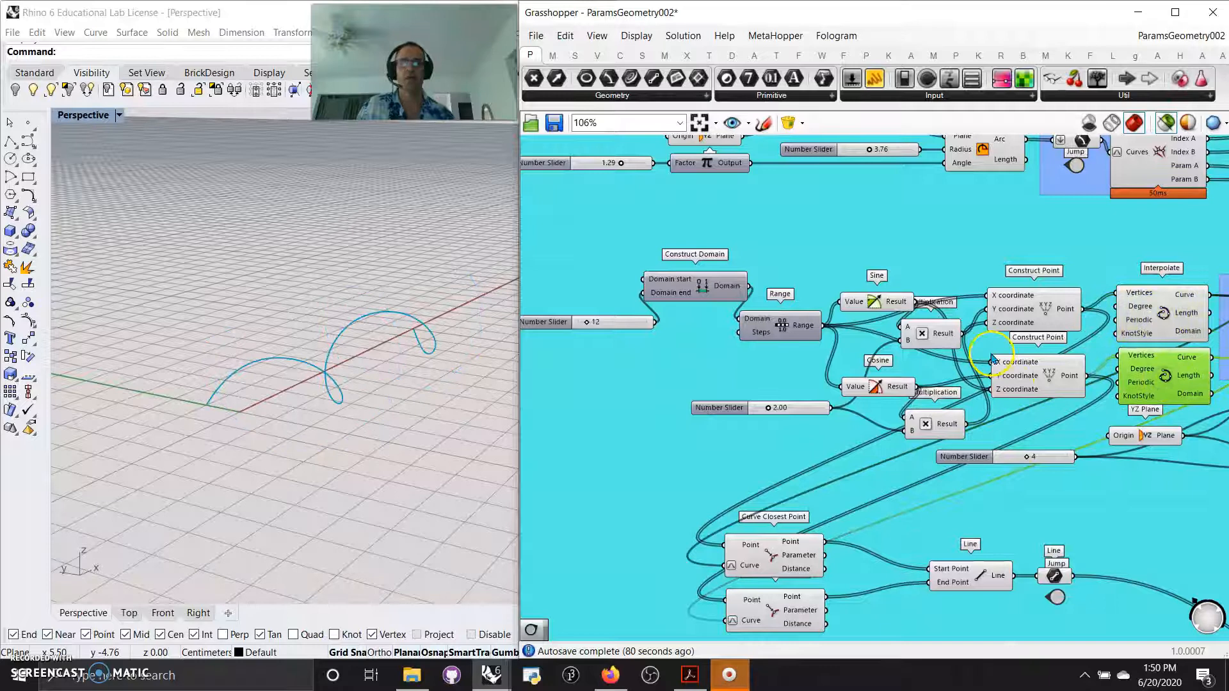
Step: Preview both Interpolate curves together with the points of both Construct Point components
scroll(1062, 422, down, 5)
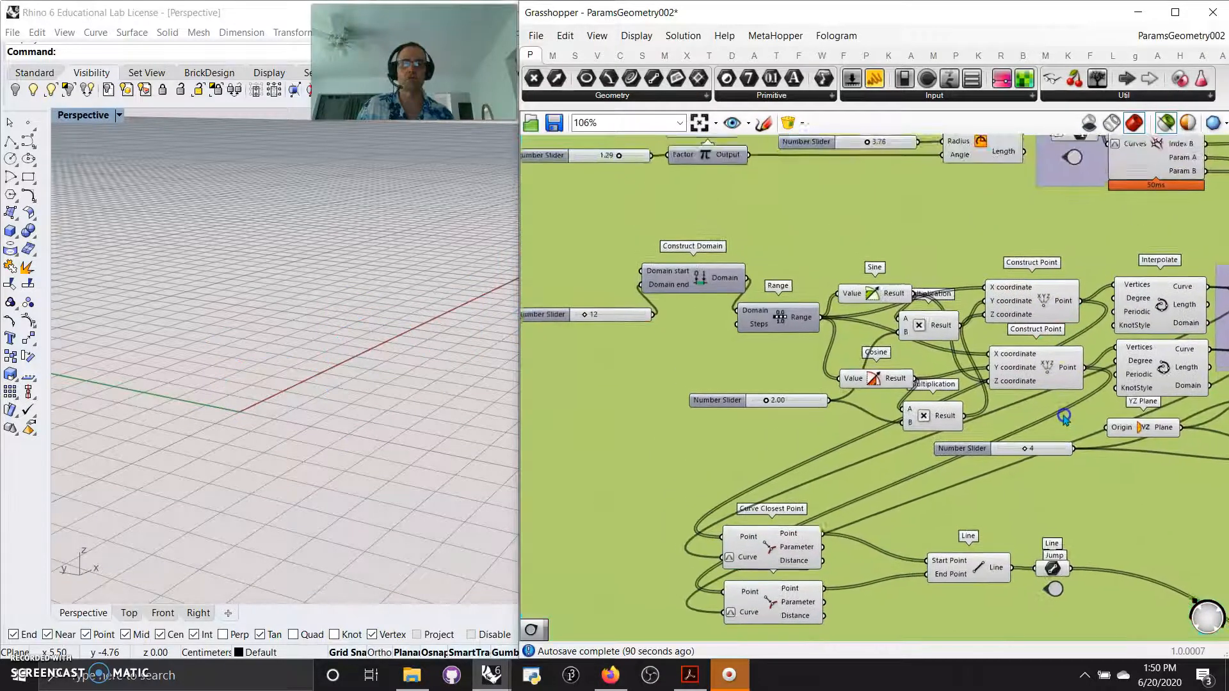
scroll(830, 392, down, 2)
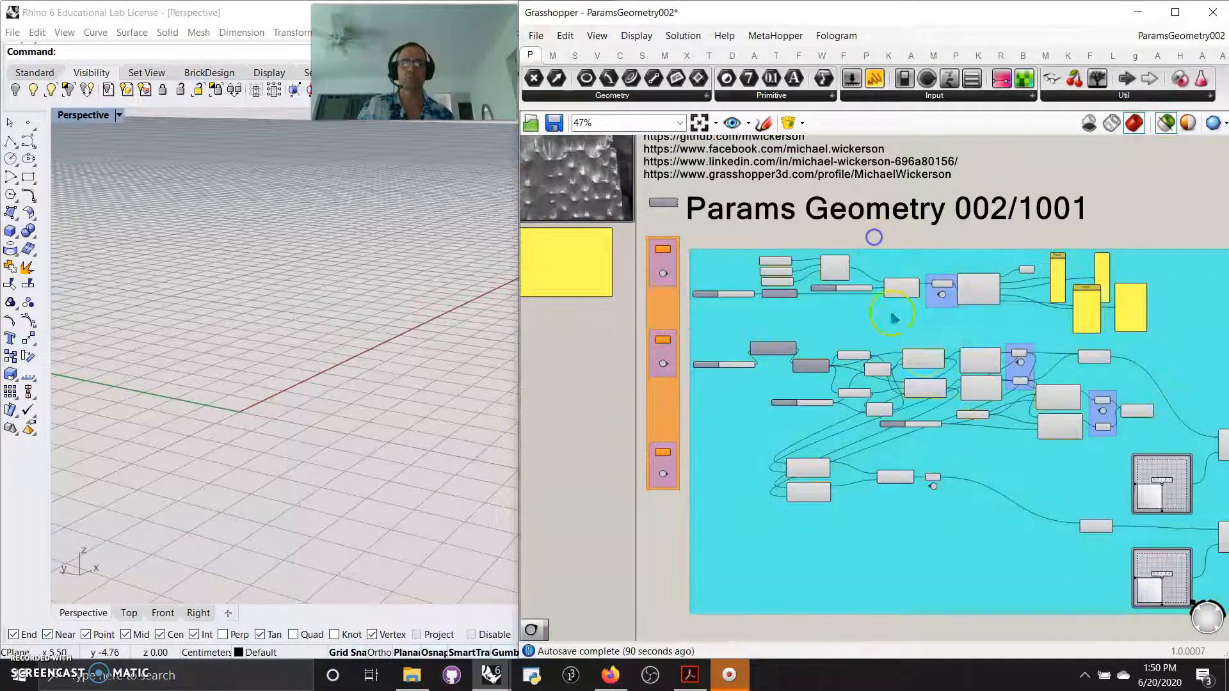
scroll(1006, 415, up, 2)
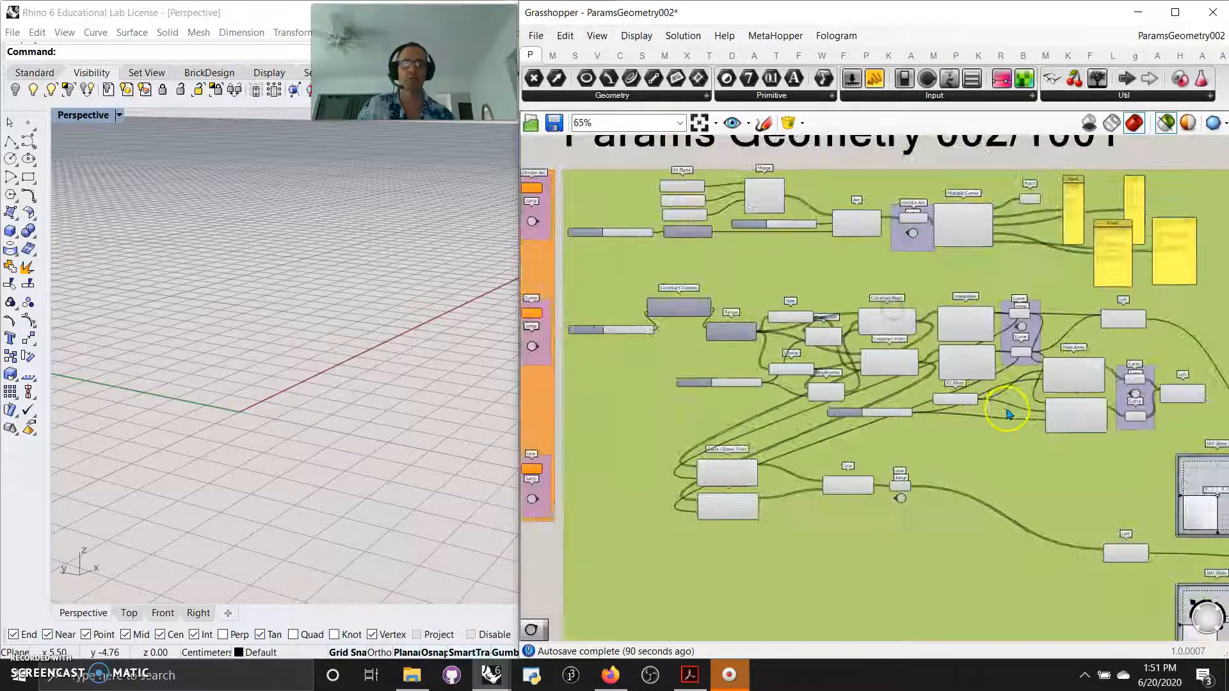
scroll(1006, 414, up, 4)
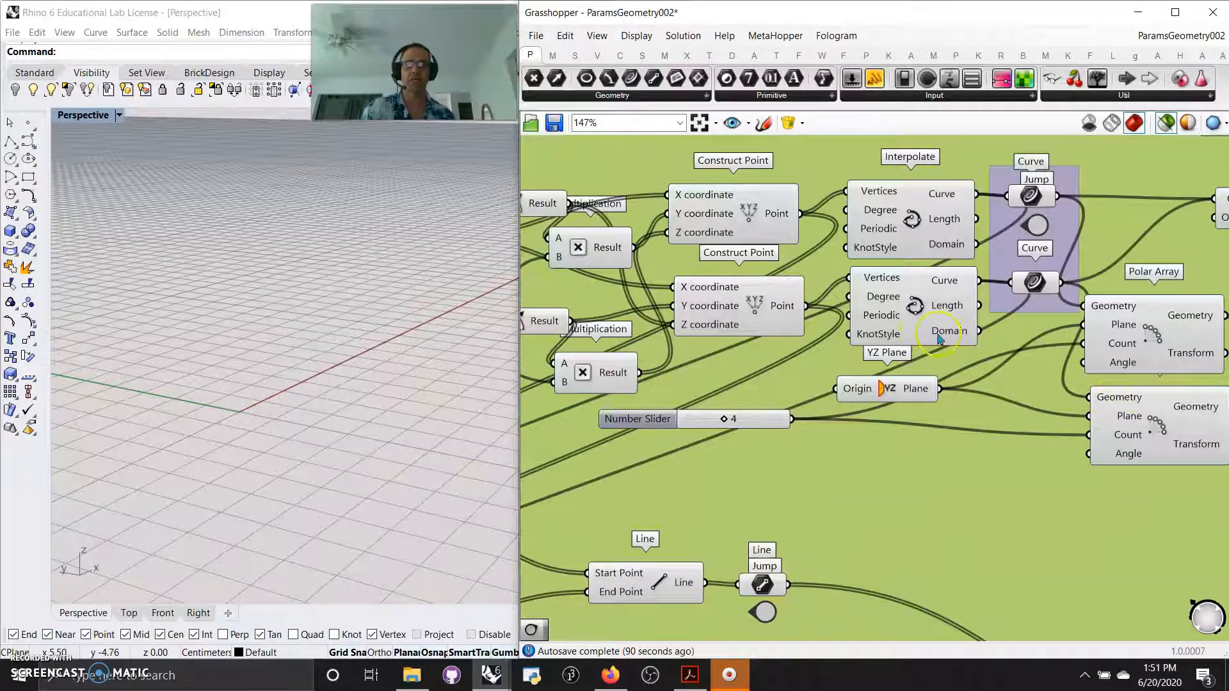
right_drag(924, 327, 955, 332)
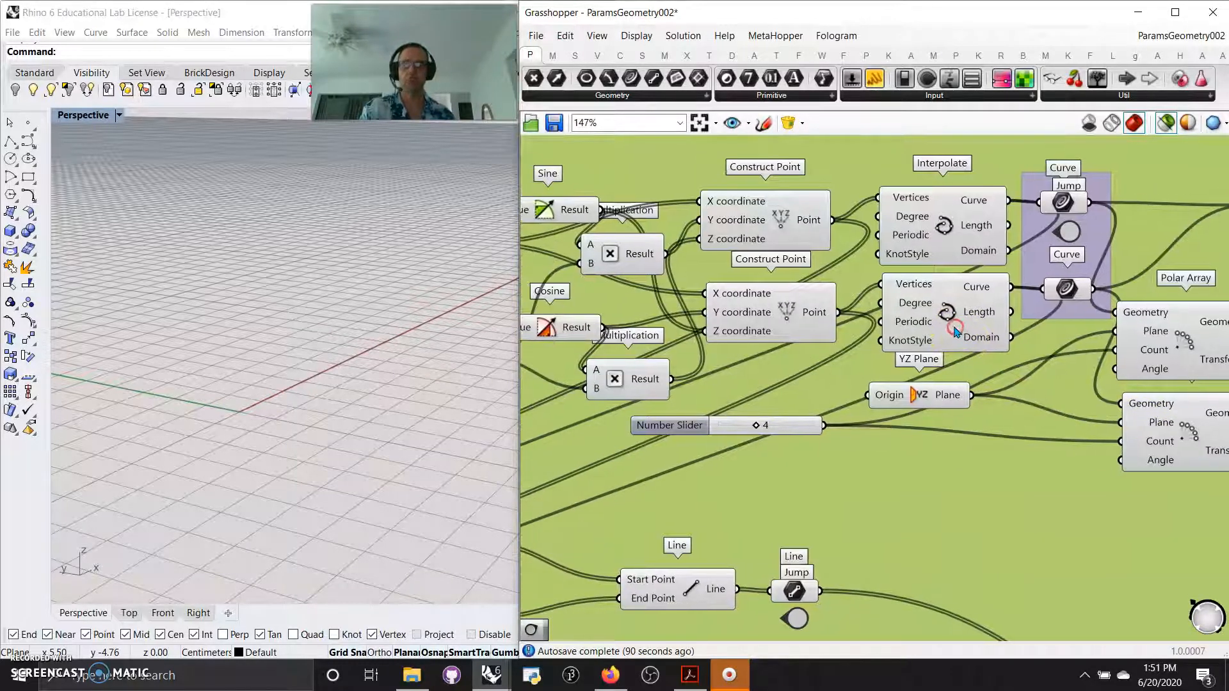
click(929, 313)
shift+click(940, 227)
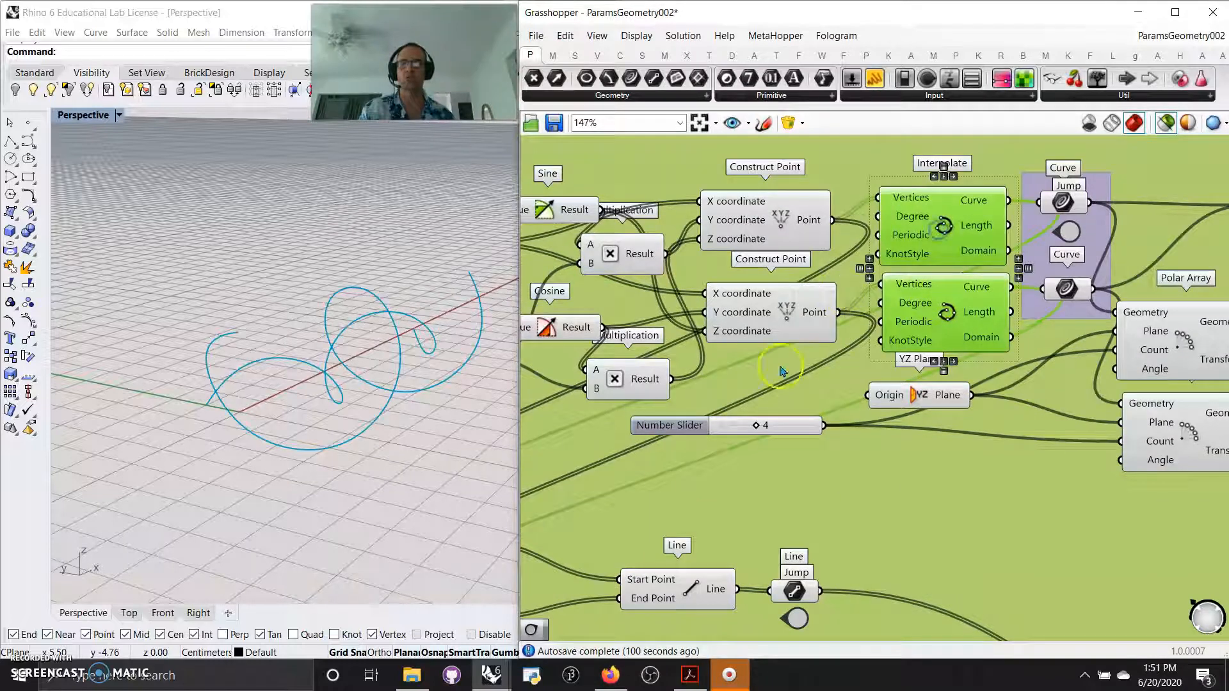
shift+click(773, 319)
shift+click(758, 237)
right_drag(588, 417, 867, 472)
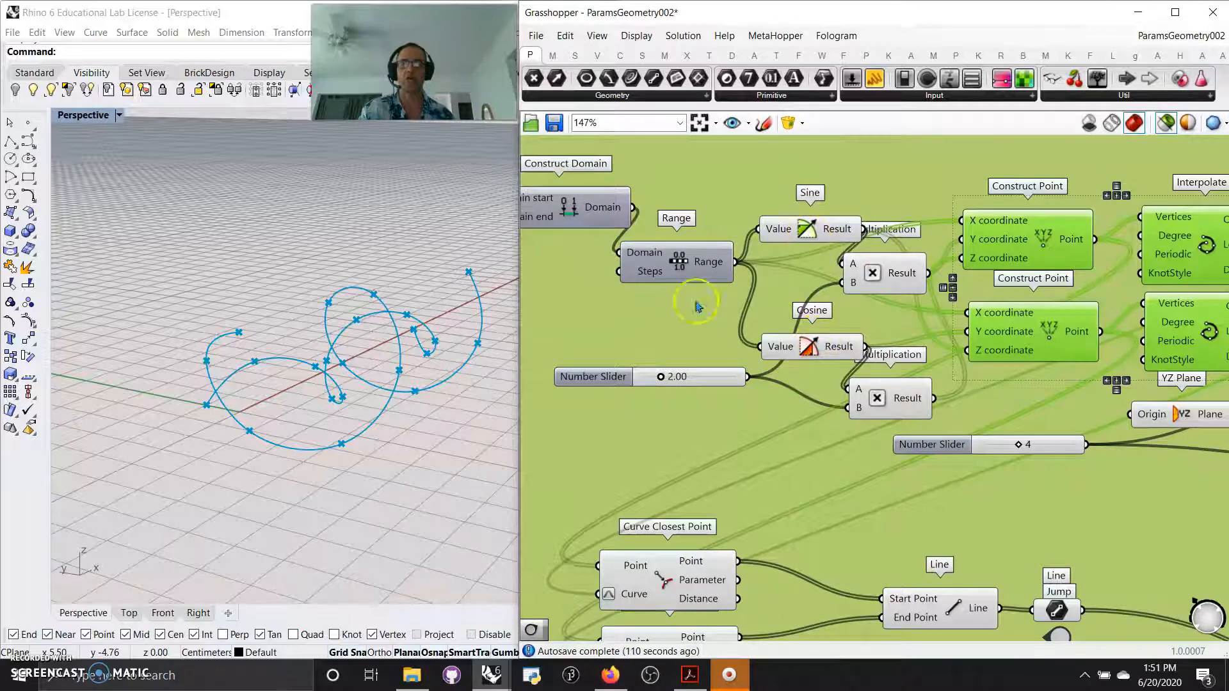
Step: Follow the data from Range through each Construct Point, ending with both Interpolate curves previewed together
click(679, 264)
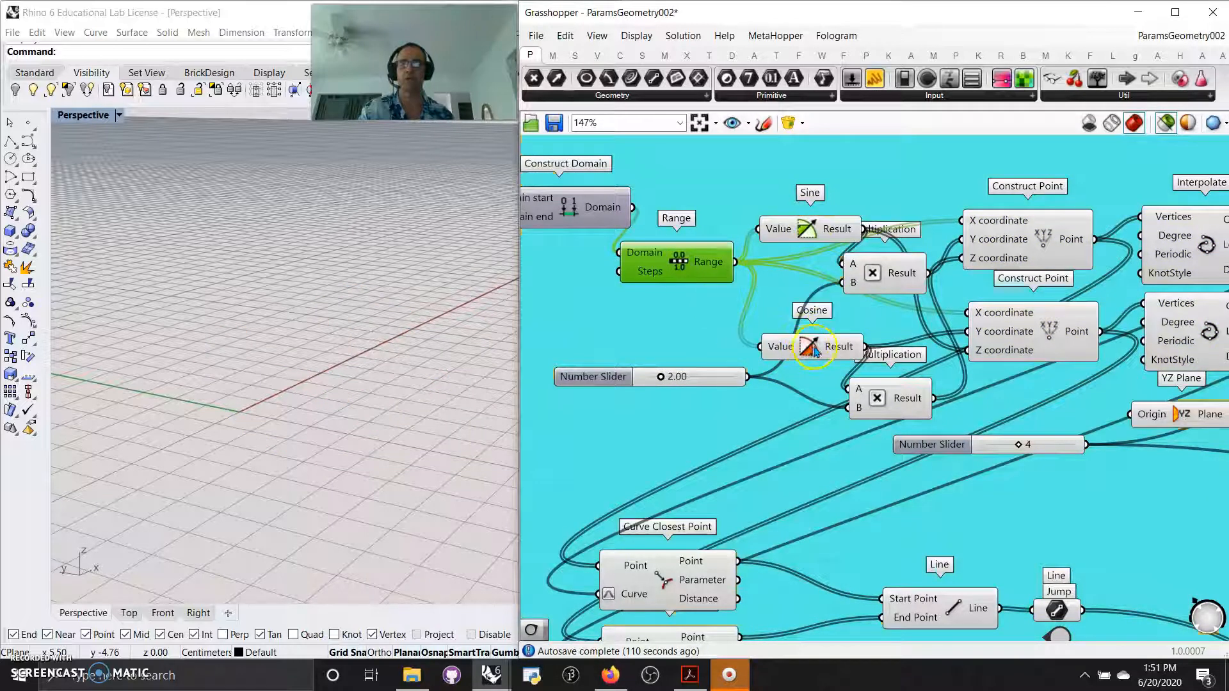
click(1038, 334)
click(1020, 241)
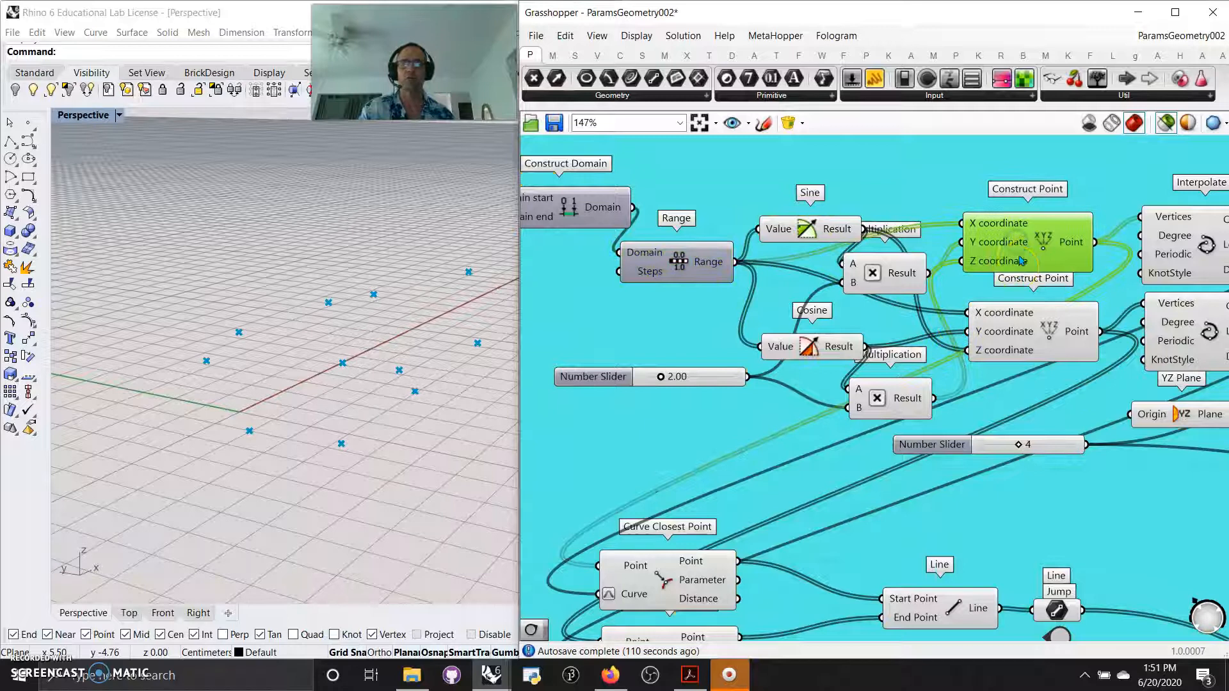
click(1173, 265)
click(1190, 333)
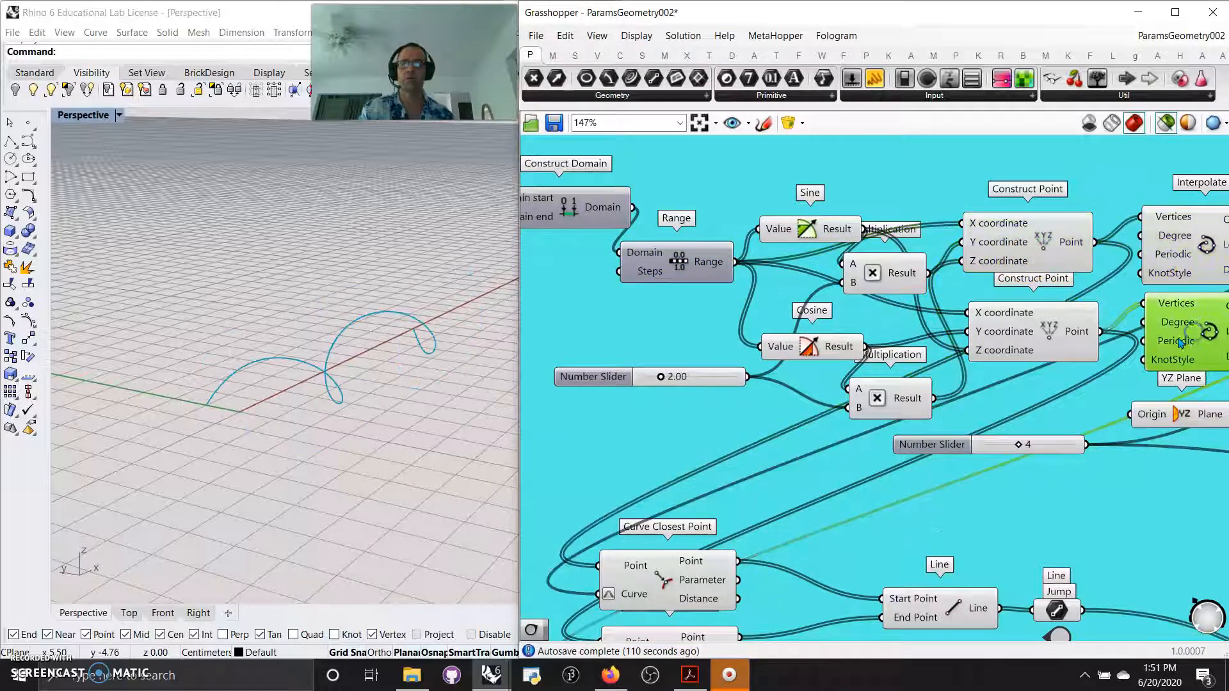
shift+click(1185, 273)
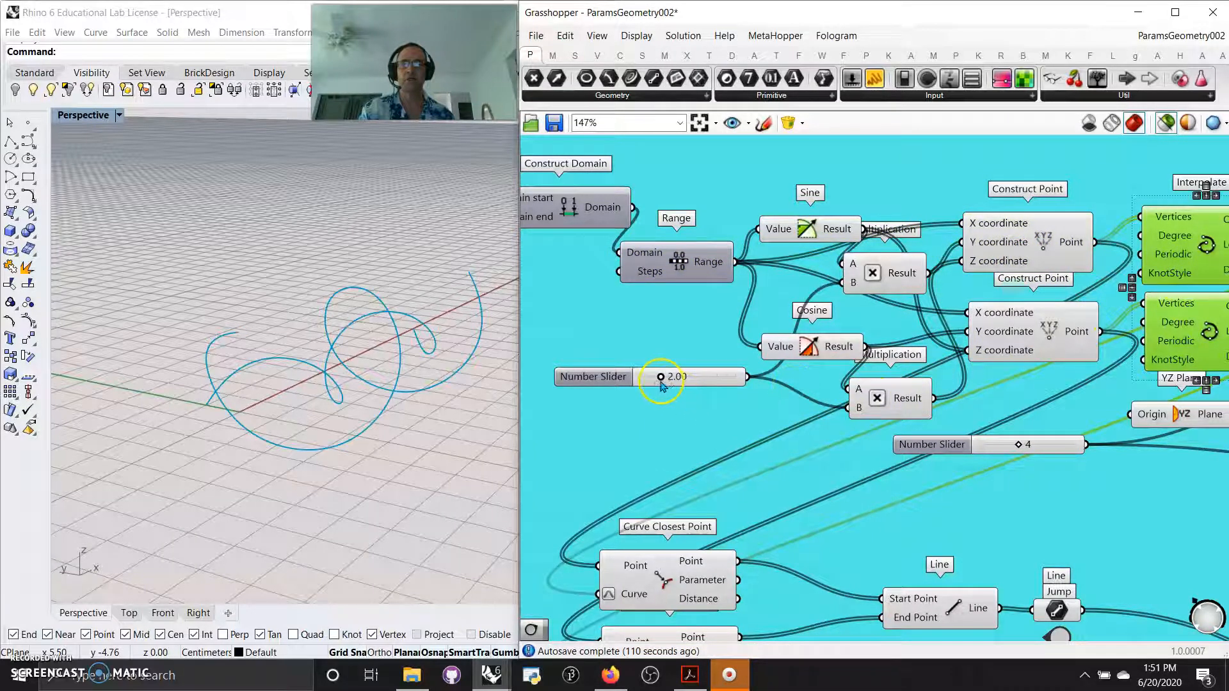
Step: Set the number slider feeding both Multiplication components to 2.75 with both Interpolate curves previewed
mouse_move(661, 377)
mouse_down()
mouse_move(650, 377)
mouse_move(663, 382)
mouse_up()
drag(879, 282, 888, 276)
click(1183, 256)
shift+click(1184, 339)
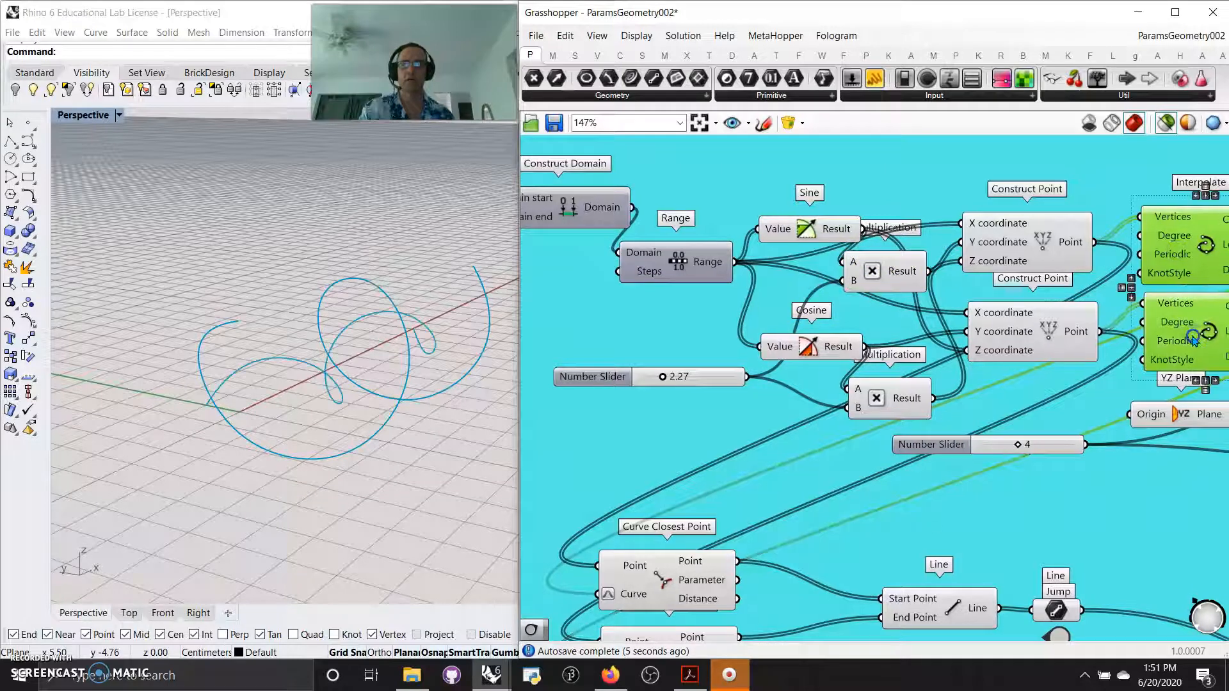
mouse_move(664, 380)
mouse_down()
mouse_move(687, 380)
mouse_move(667, 380)
mouse_up()
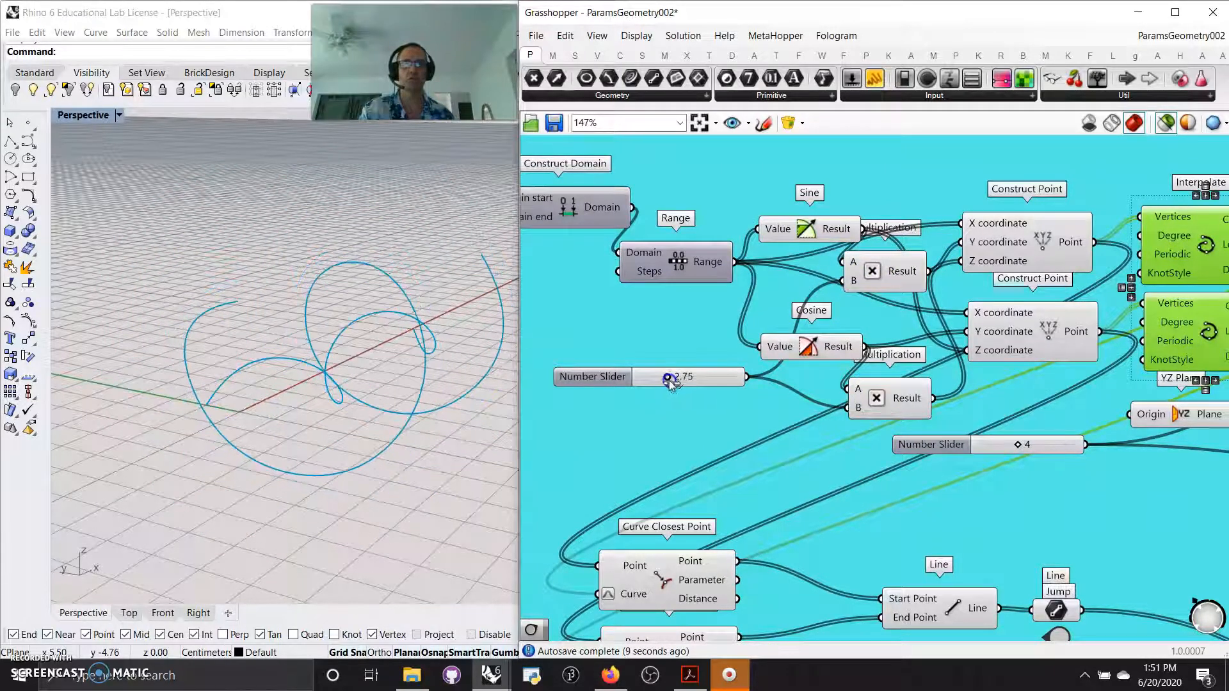
Step: Shift the Sine component and both Multiplication components away from the Construct Point components to make their wires easier to follow
mouse_move(885, 276)
mouse_down()
mouse_move(878, 299)
mouse_move(888, 289)
mouse_up()
drag(833, 238, 810, 227)
drag(886, 281, 859, 286)
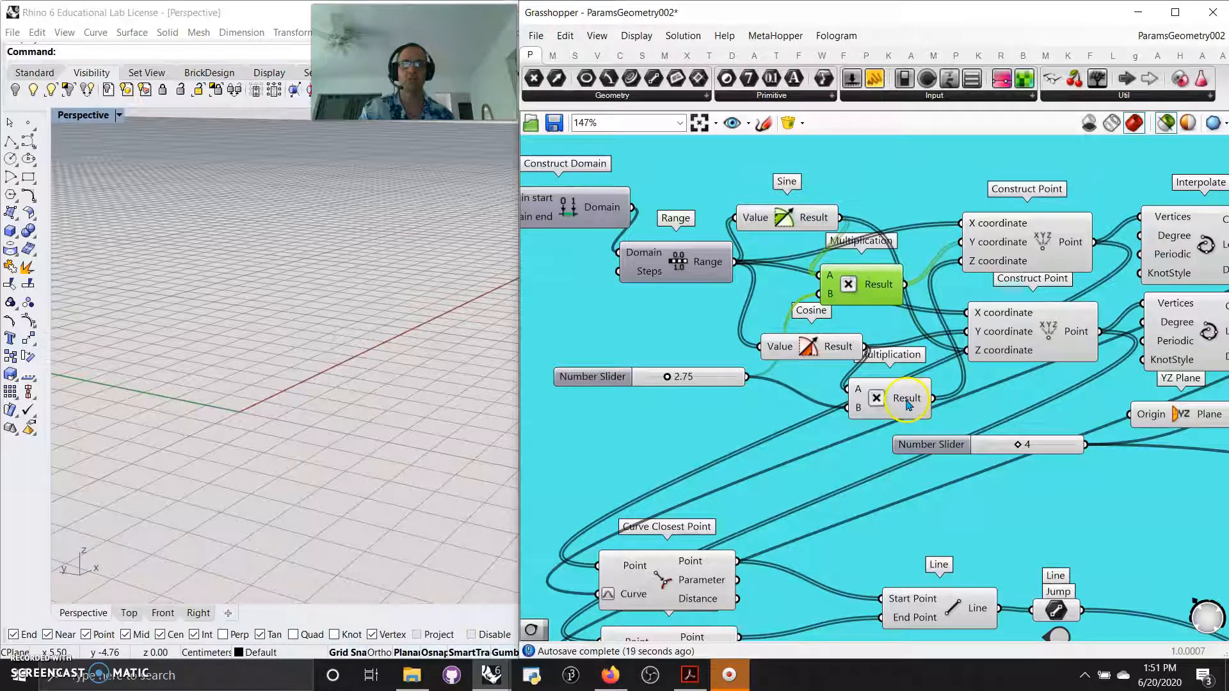
drag(933, 398, 964, 351)
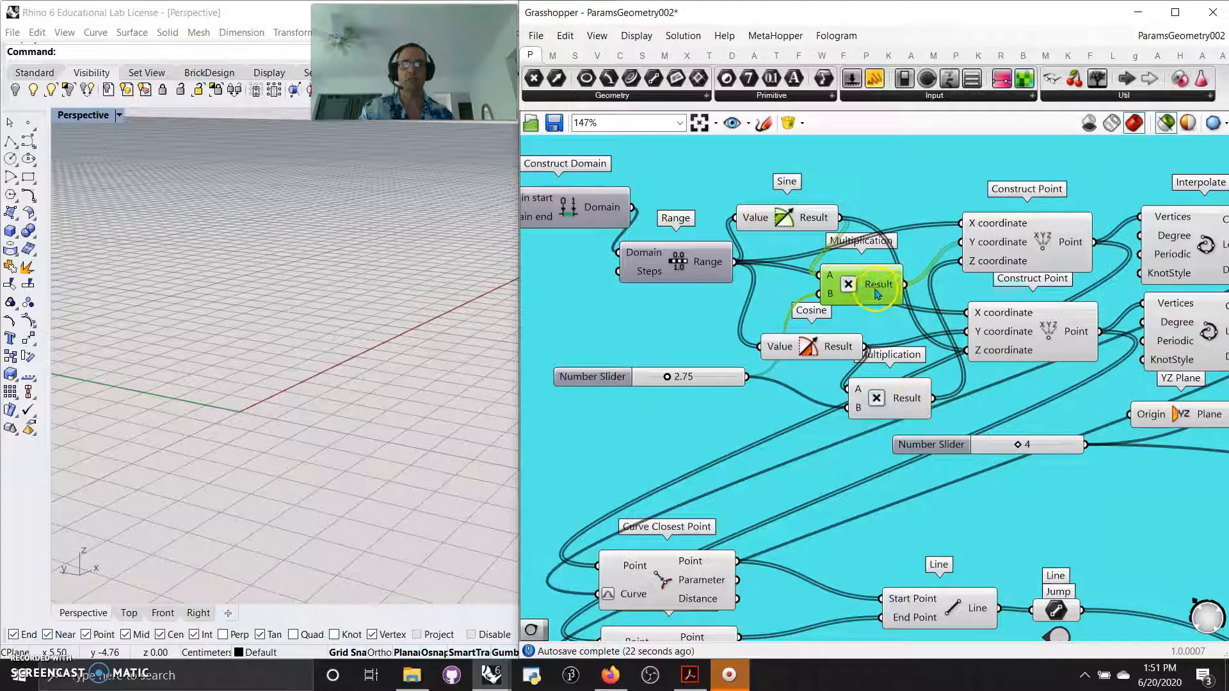
click(1020, 243)
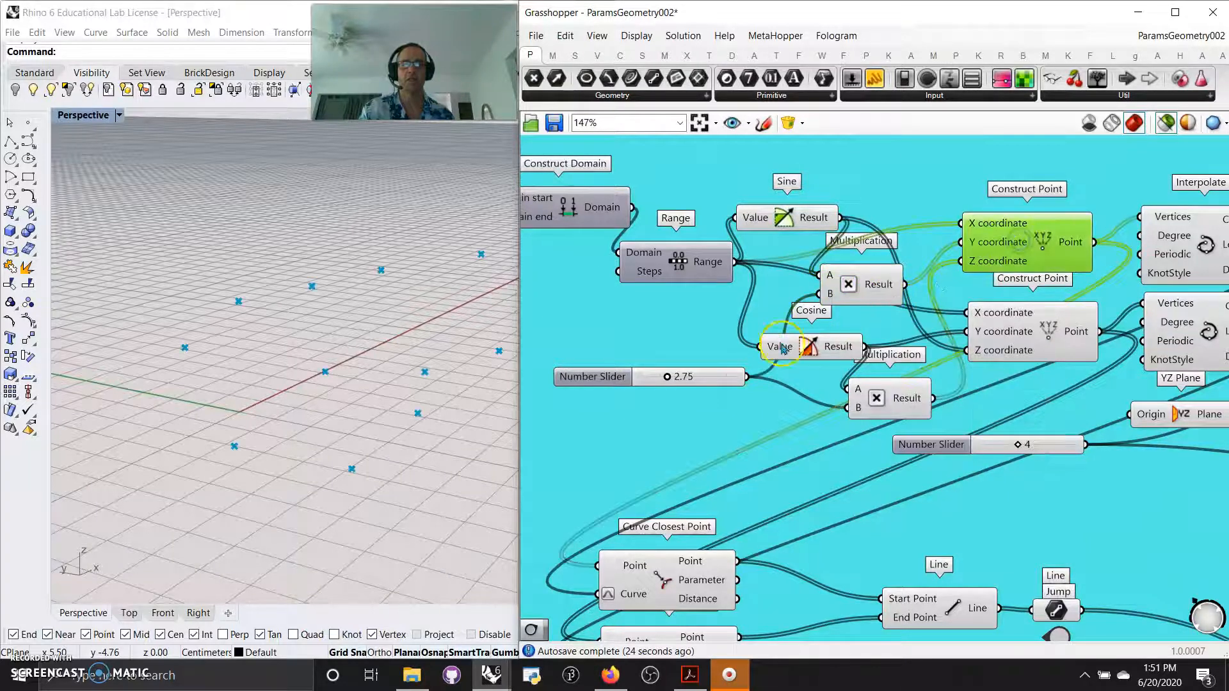
drag(845, 306, 833, 306)
drag(890, 395, 870, 391)
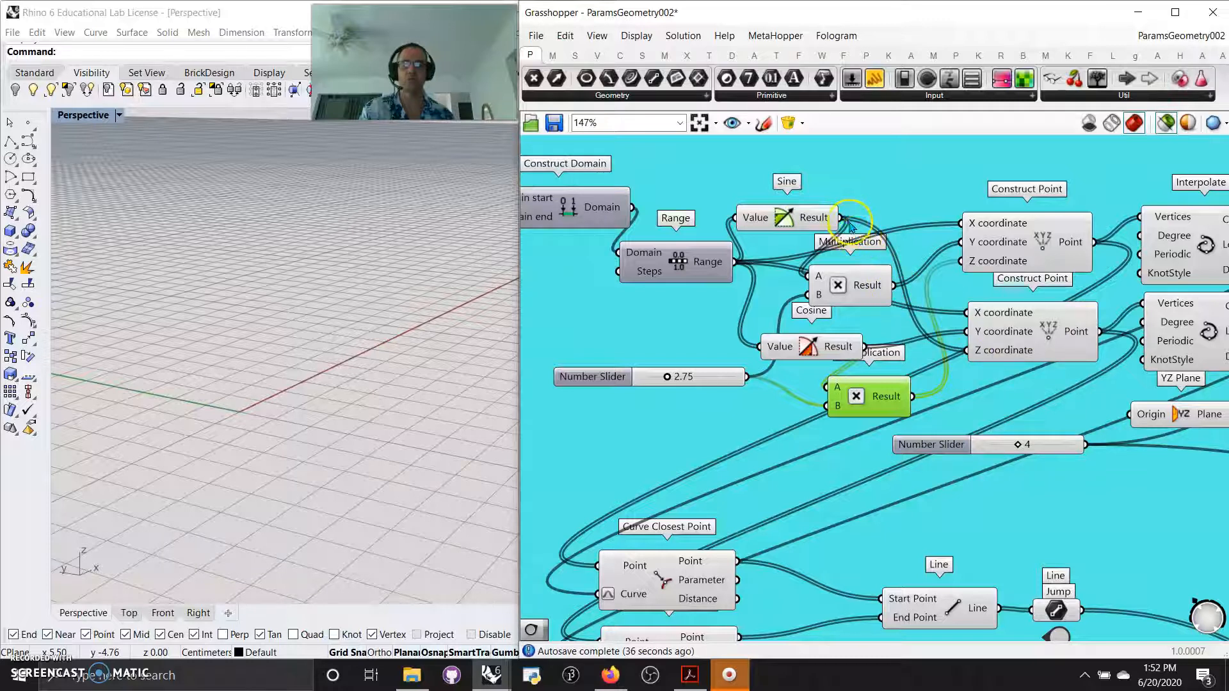
Step: Wire the Sine Result directly into the Z coordinate of the first Construct Point and preview its points
drag(950, 269, 952, 270)
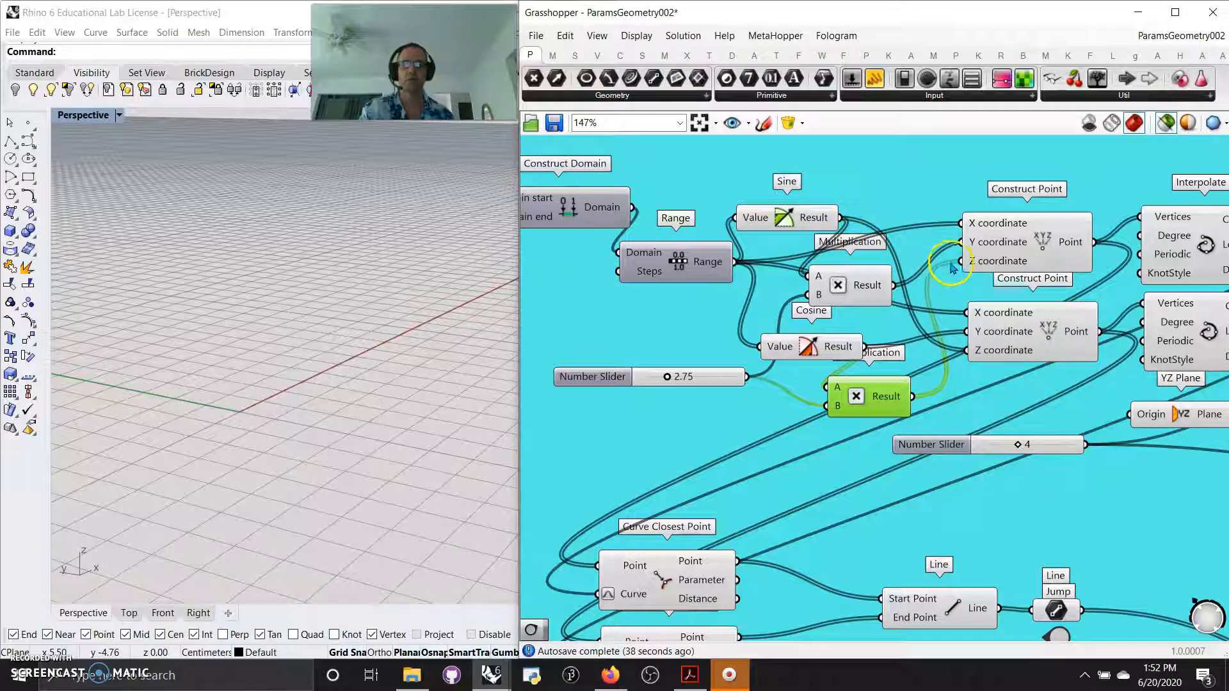
drag(841, 220, 953, 264)
click(1042, 248)
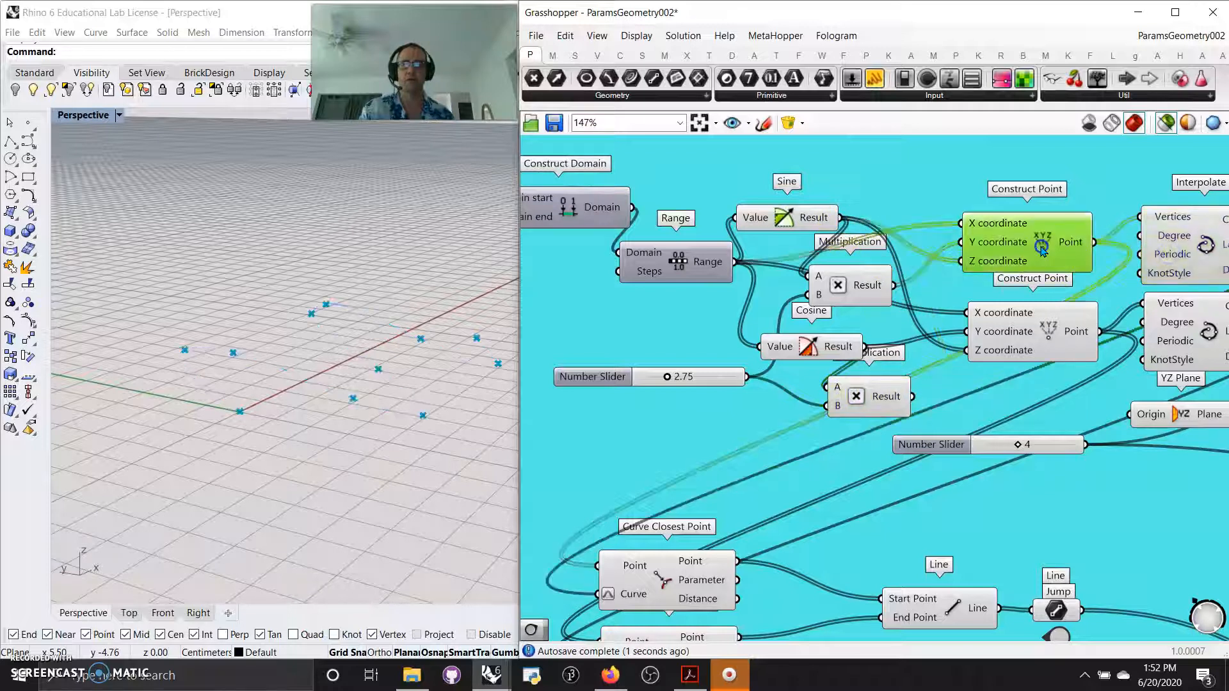
Step: Compare the points of the two Construct Point components and the curves of the two Interpolate components
click(1050, 331)
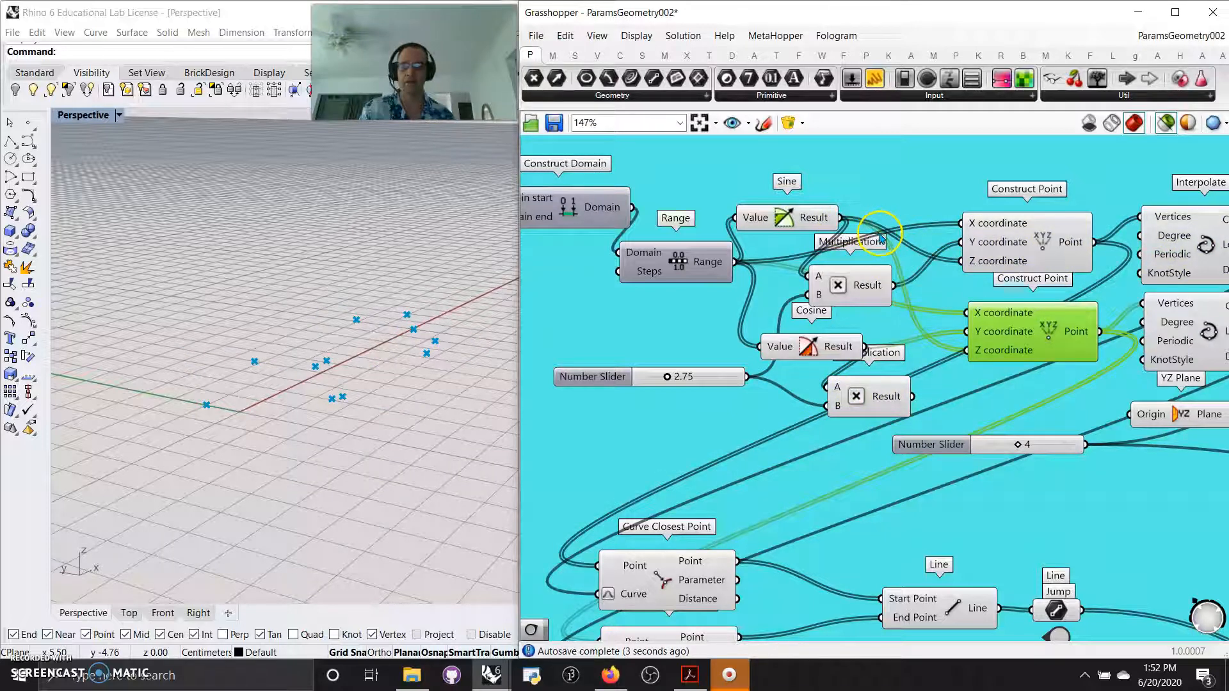
click(998, 253)
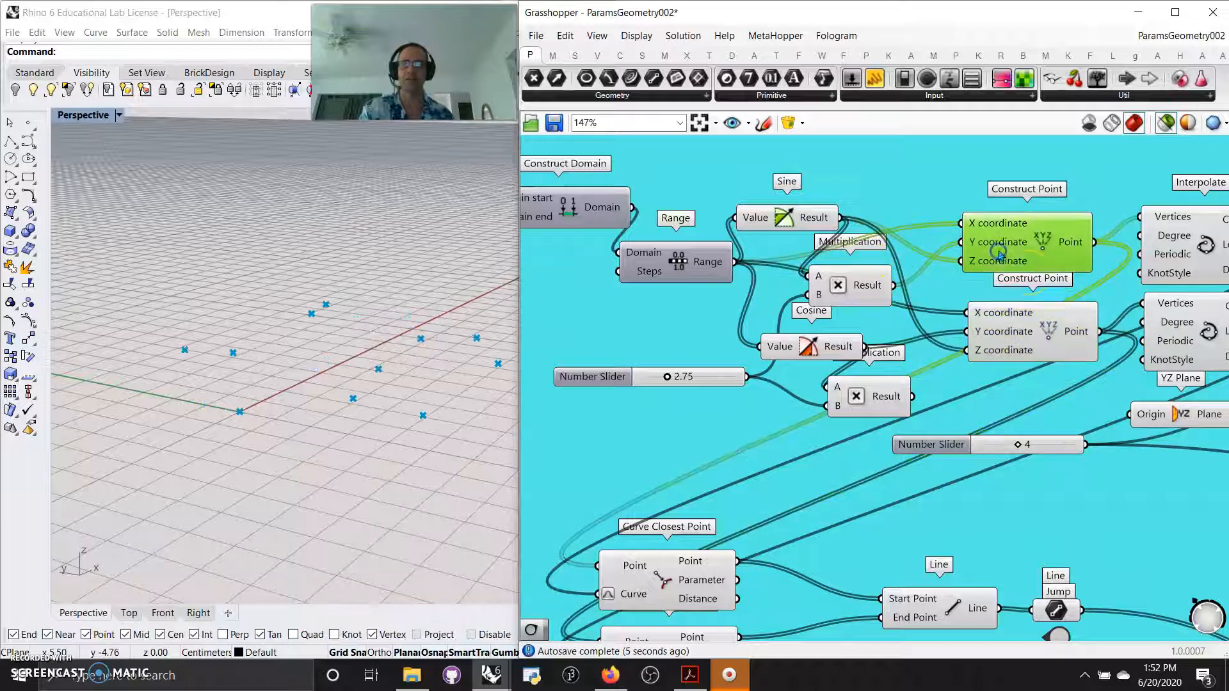
click(1168, 268)
click(1181, 320)
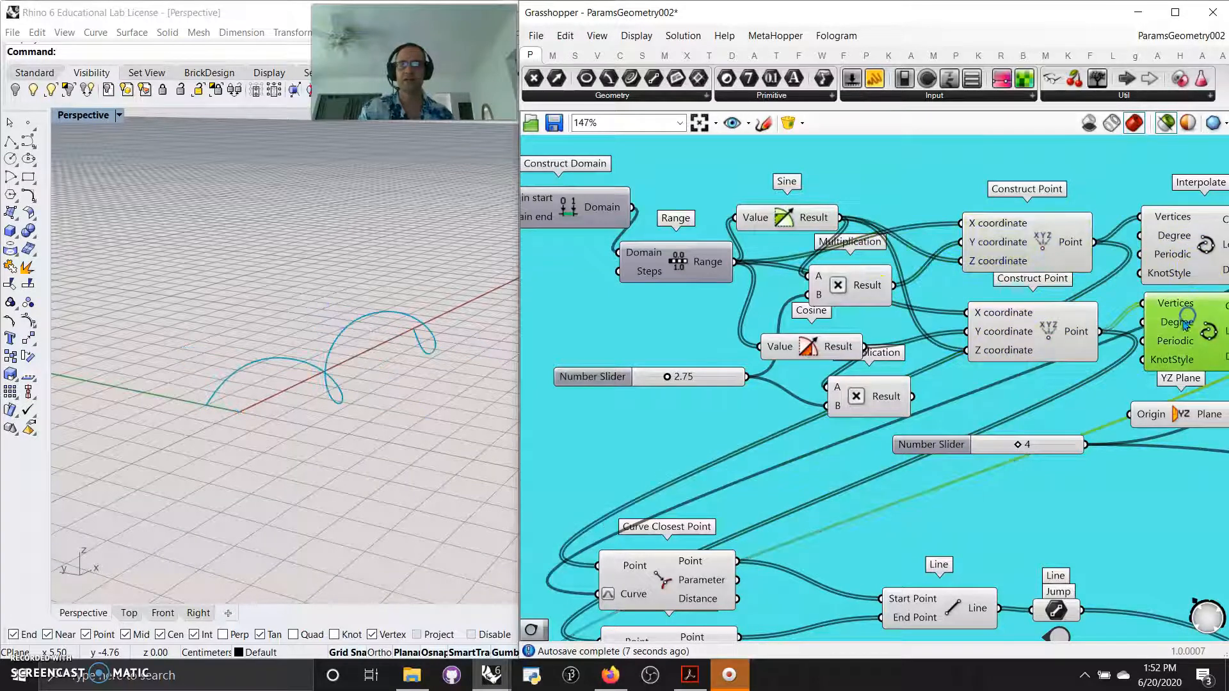
click(1166, 255)
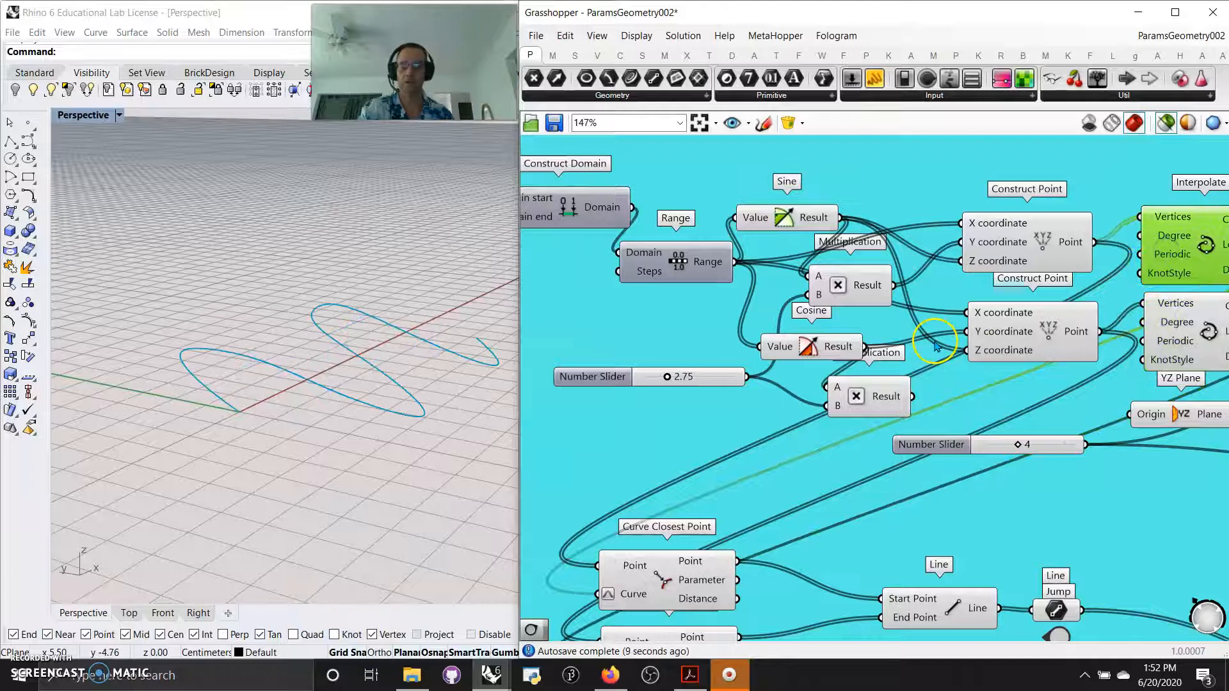
Step: Undo the Sine wire into the first Construct Point's Z coordinate and preview each Interpolate curve again
click(1038, 382)
click(1168, 329)
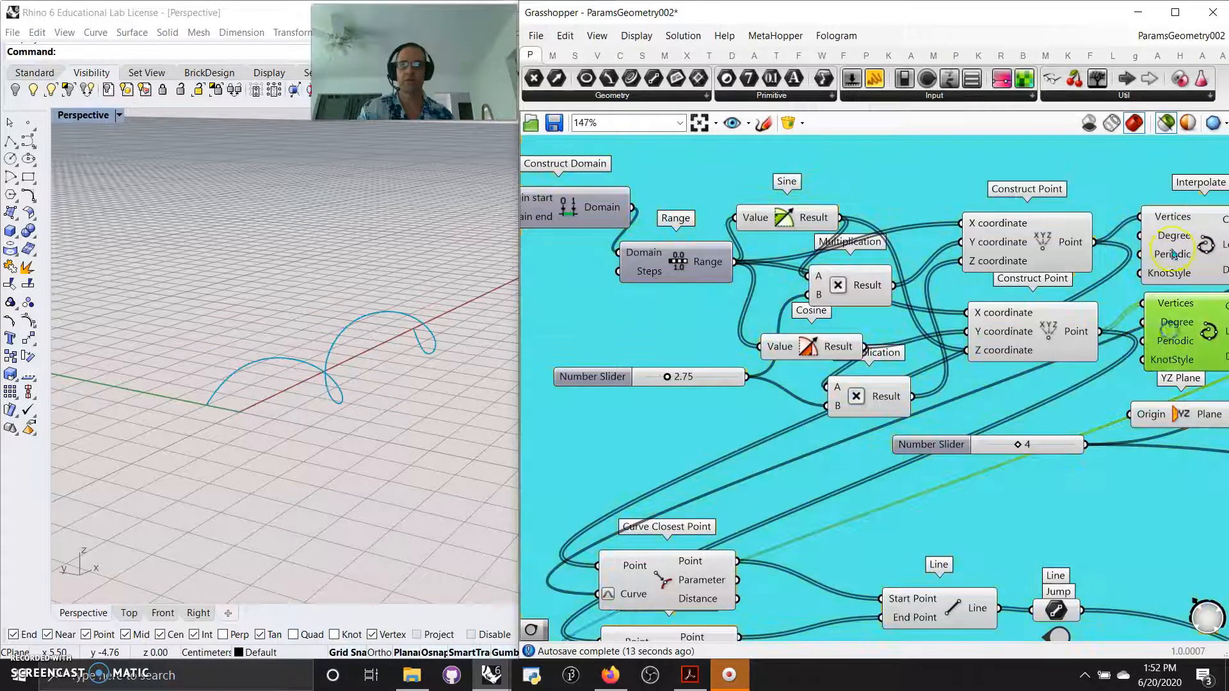
click(1173, 254)
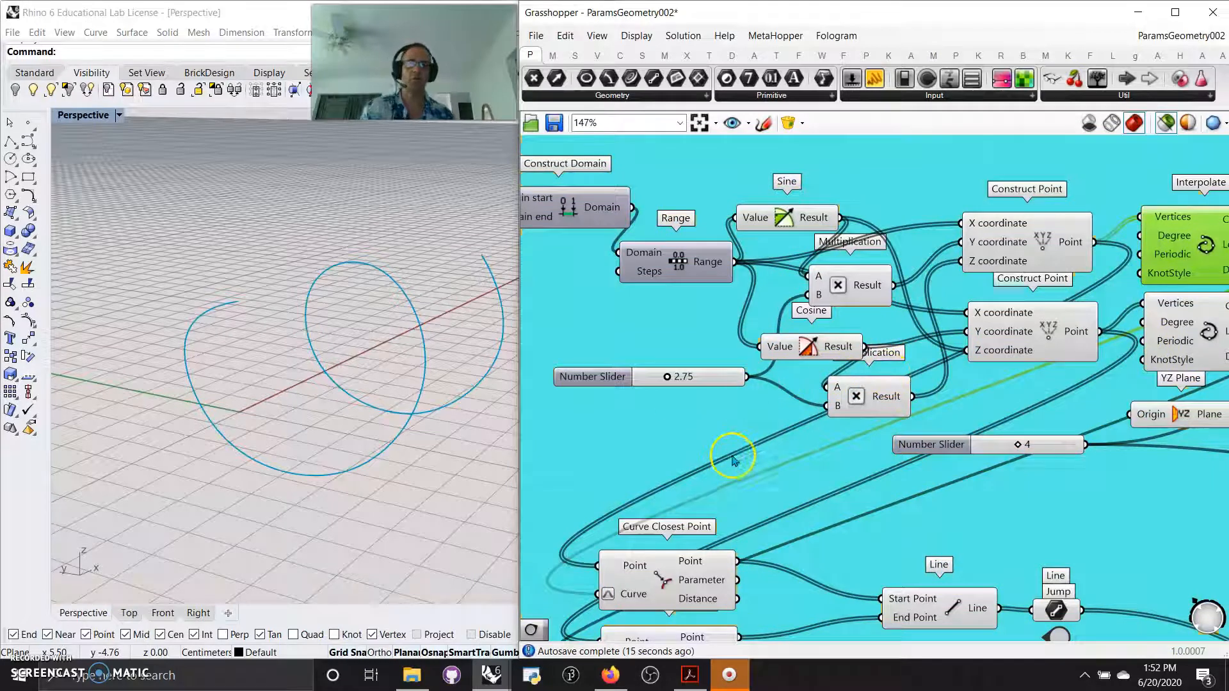
Step: Preview the Curve parameters that collect the two Interpolate outputs and examine the number slider feeding the Polar Array counts
scroll(751, 413, down, 2)
right_drag(1101, 519, 786, 488)
click(911, 269)
click(915, 339)
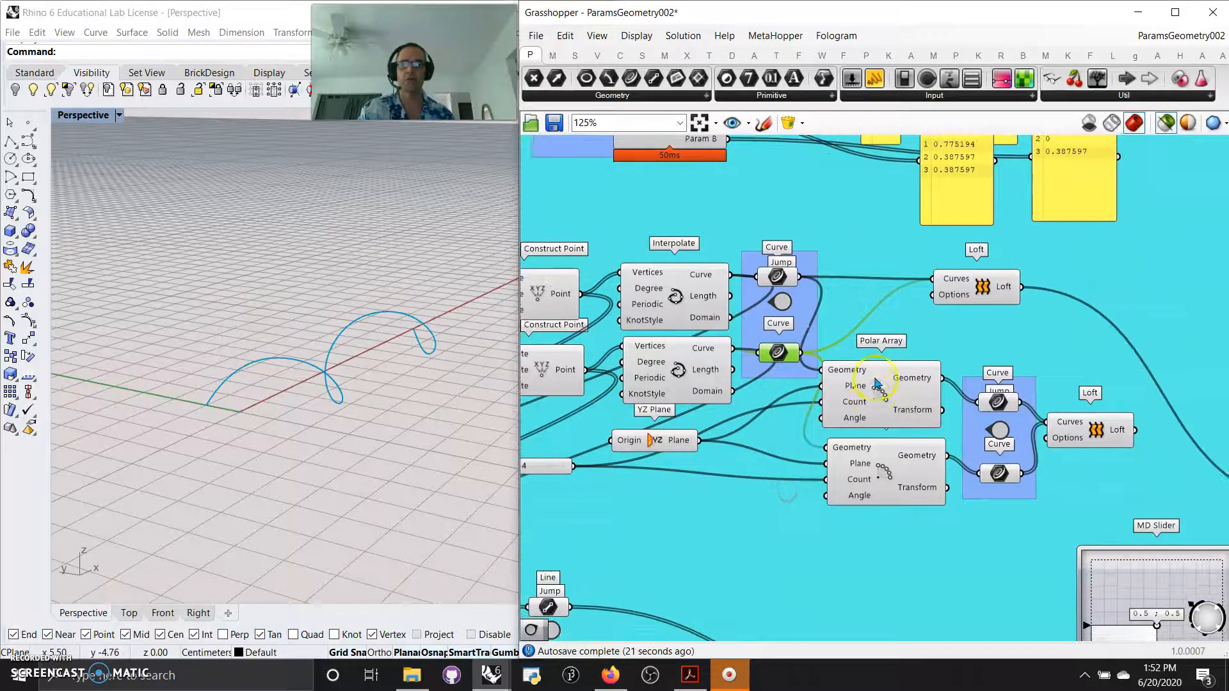
right_drag(711, 511, 803, 483)
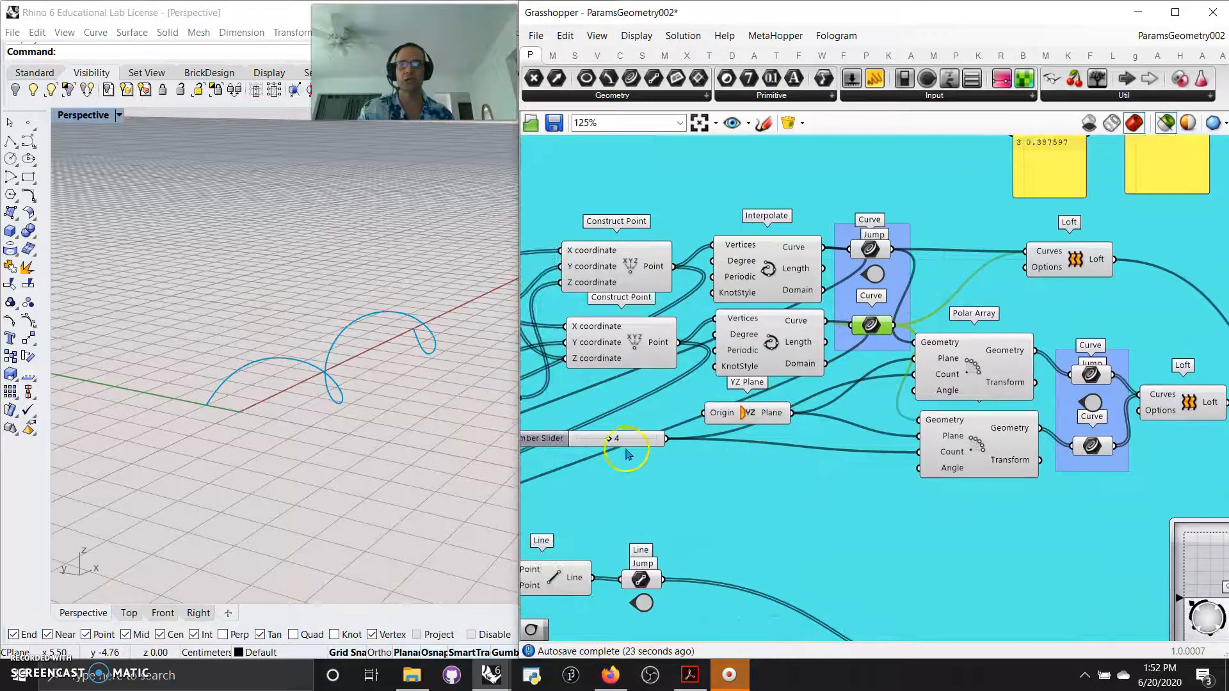
Step: Preview the geometry of each of the two Polar Array components in turn
click(964, 351)
click(972, 458)
right_drag(985, 553, 818, 539)
Step: Ungroup the large coloured background group behind the Interpolate, Polar Array and Loft components
drag(912, 491, 907, 448)
right_drag(908, 447, 919, 461)
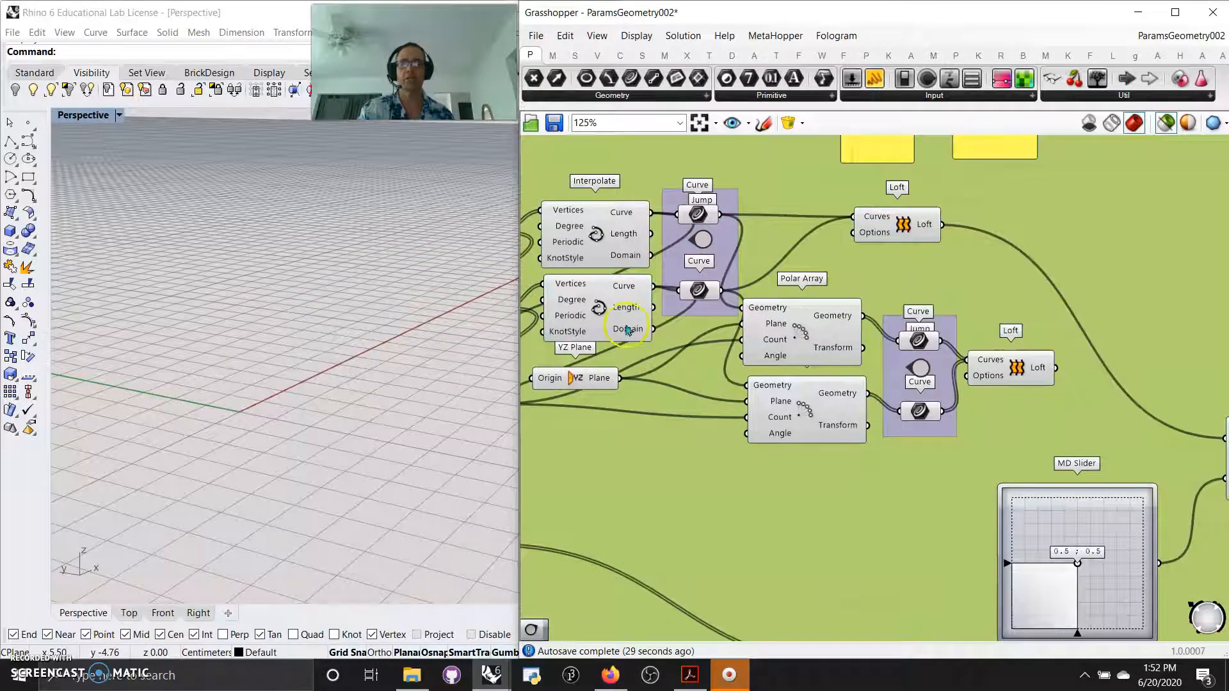
right_drag(823, 226, 819, 305)
right_click(796, 257)
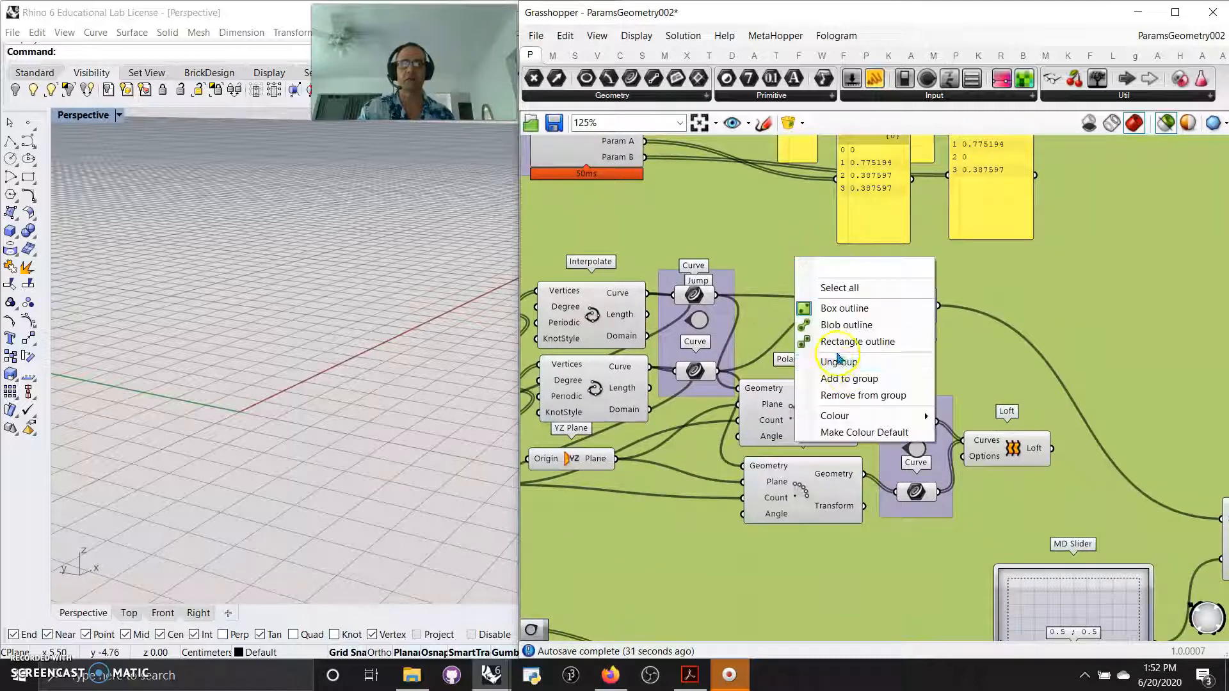
click(840, 362)
Step: Preview the two Curve parameters collecting the Polar Array outputs and the Loft built from them, checking the count slider feeding the arrays
drag(896, 358, 938, 540)
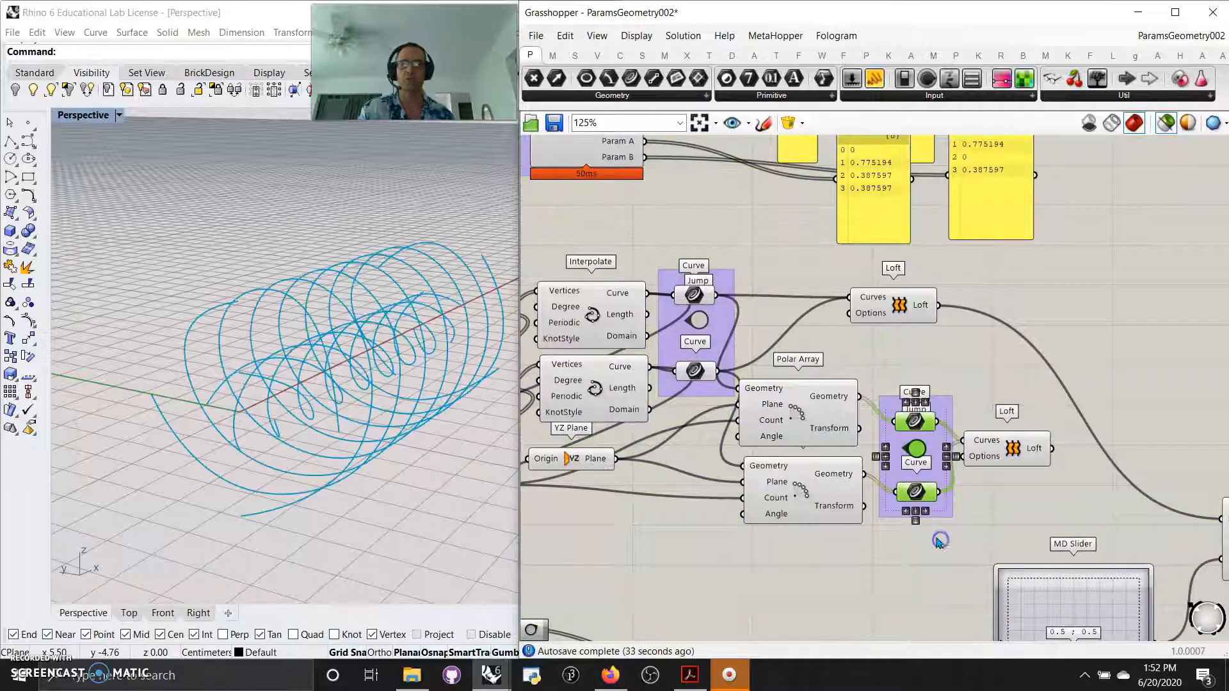
right_drag(912, 563, 915, 538)
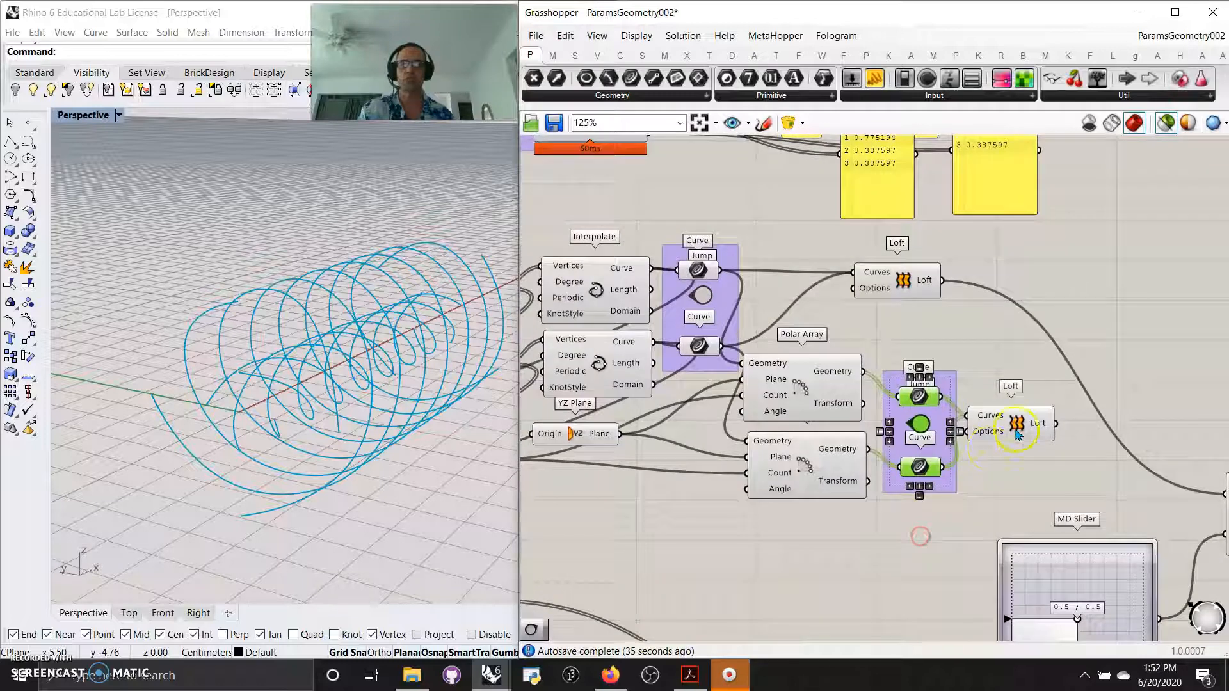
click(1015, 432)
right_drag(585, 529, 828, 488)
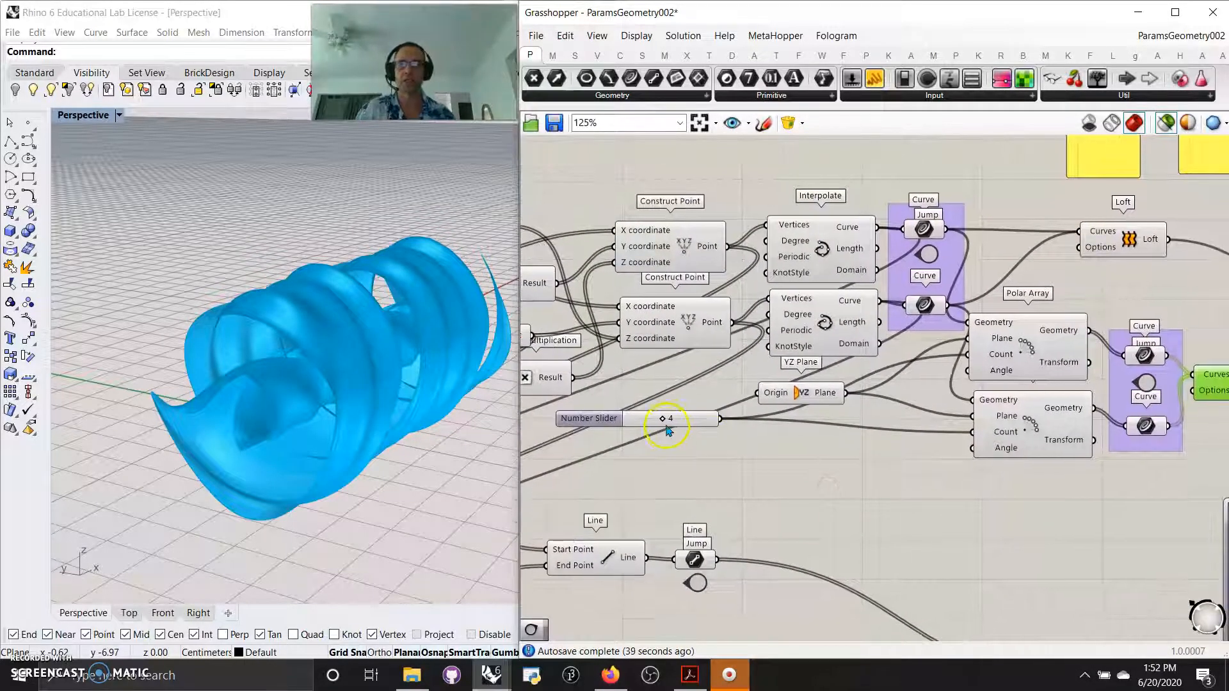
right_drag(924, 496, 785, 501)
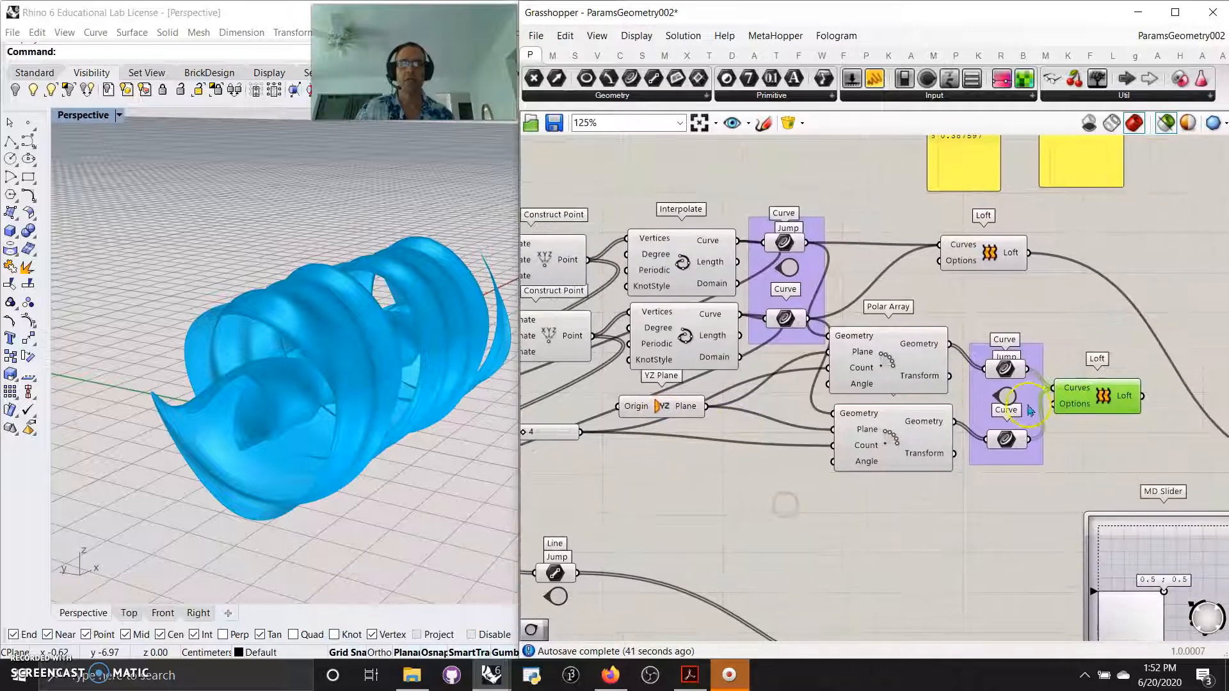
right_drag(1037, 320, 844, 313)
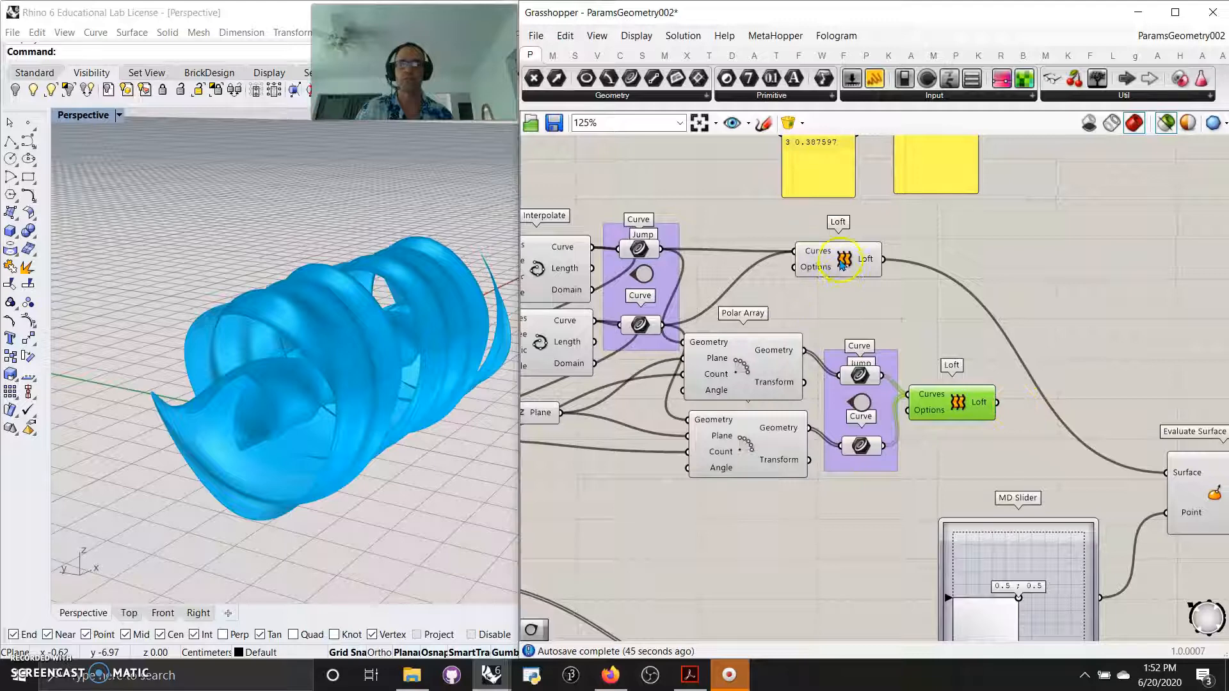
Step: Preview the Loft between the two interpolated curves and each of the Curve parameters that feed it
click(842, 262)
right_drag(448, 416, 404, 432)
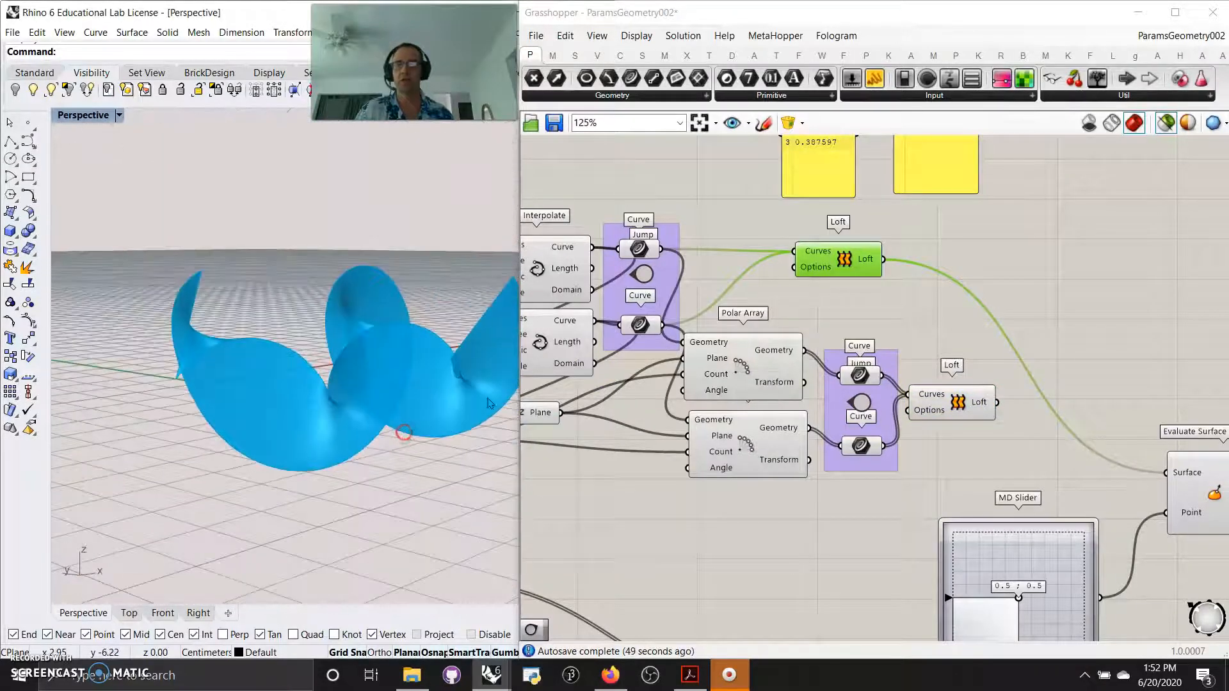
click(662, 251)
click(641, 327)
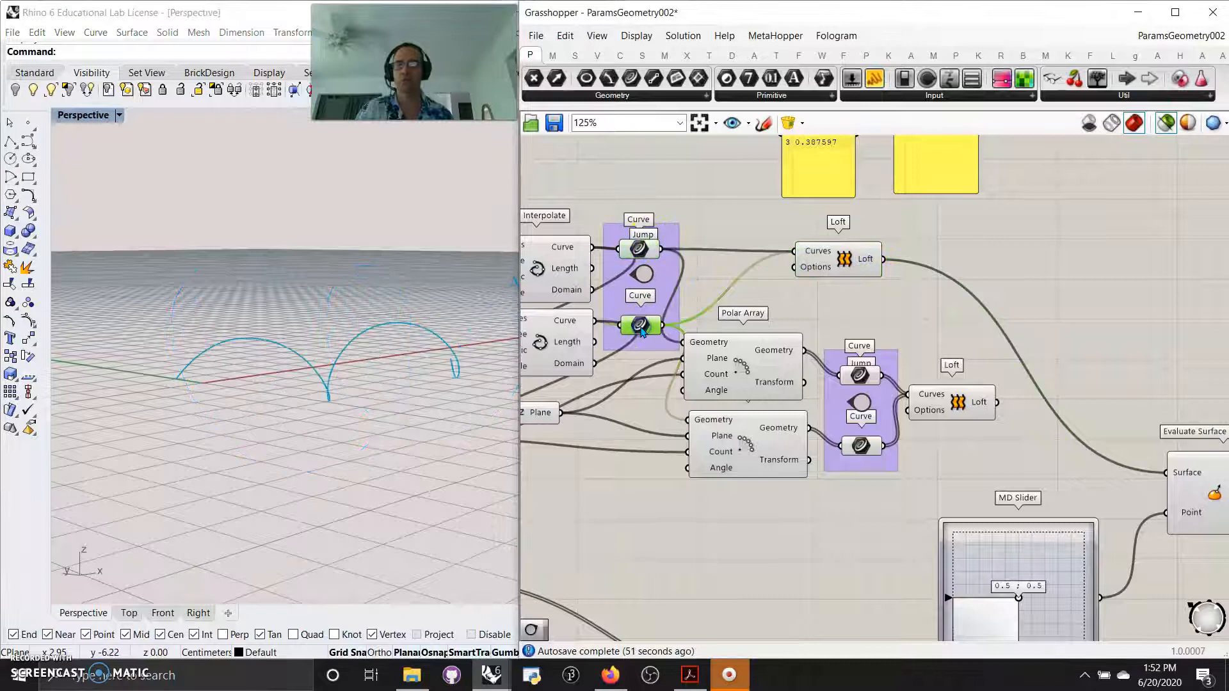
click(638, 250)
click(643, 368)
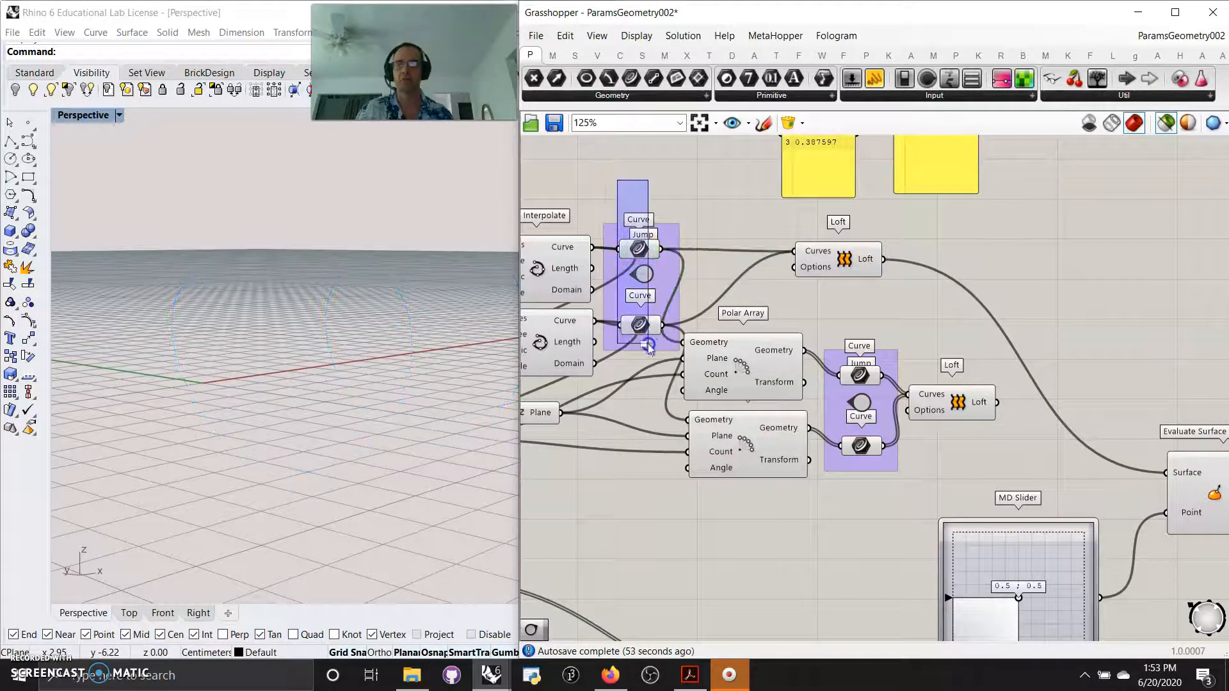
Step: Preview the two interpolated Curve parameters and their Loft together and inspect the surface from another angle
drag(641, 206, 667, 354)
shift+click(840, 264)
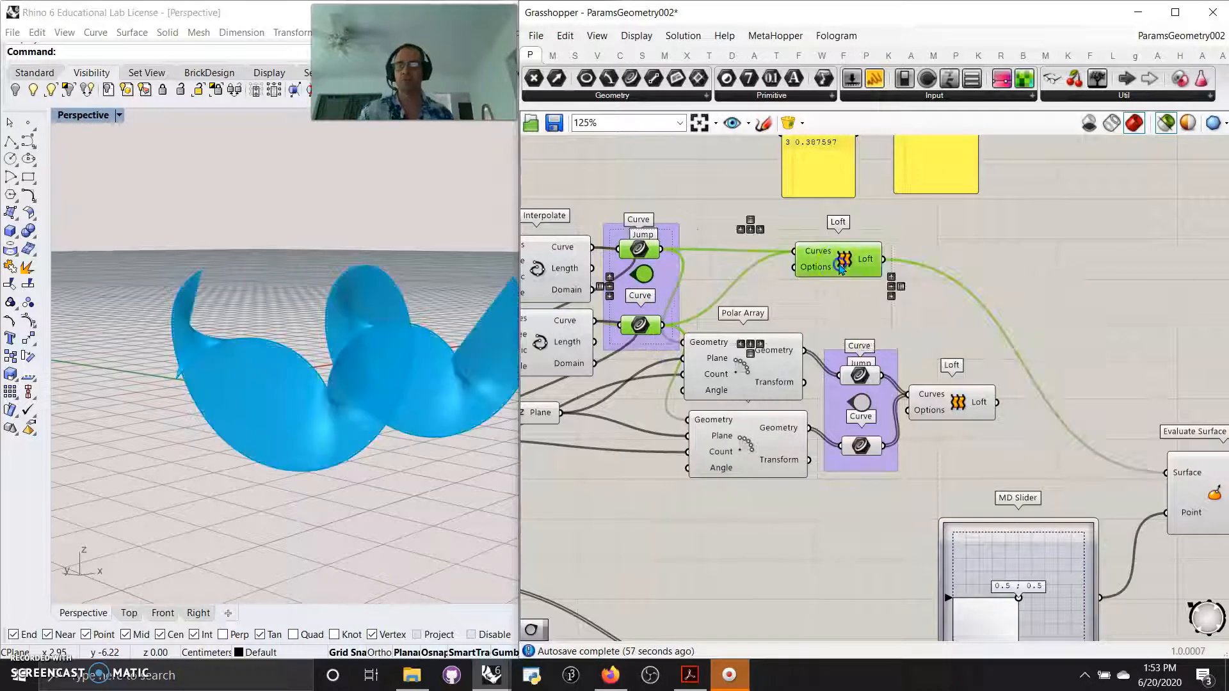
right_drag(640, 490, 683, 488)
right_drag(398, 438, 433, 473)
Step: Examine the first Curve Closest Point component by previewing it and the Construct Point and Interpolate components that feed it
right_drag(736, 576, 885, 507)
scroll(770, 493, down, 3)
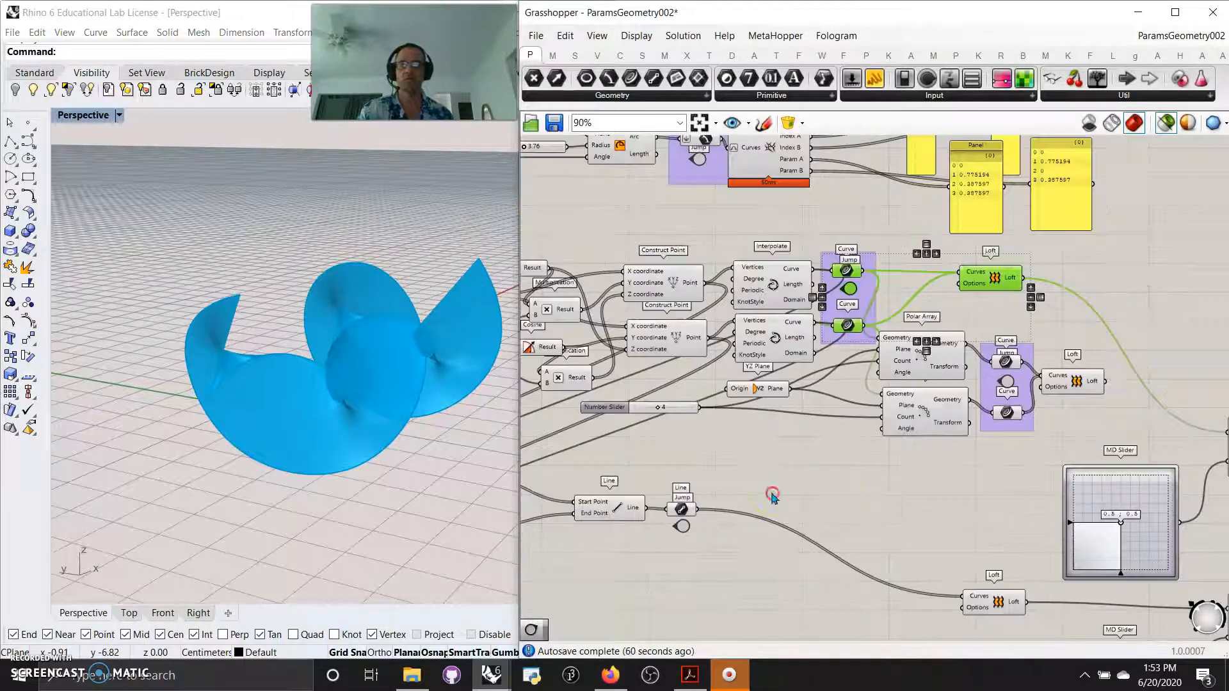
right_drag(771, 494, 1072, 455)
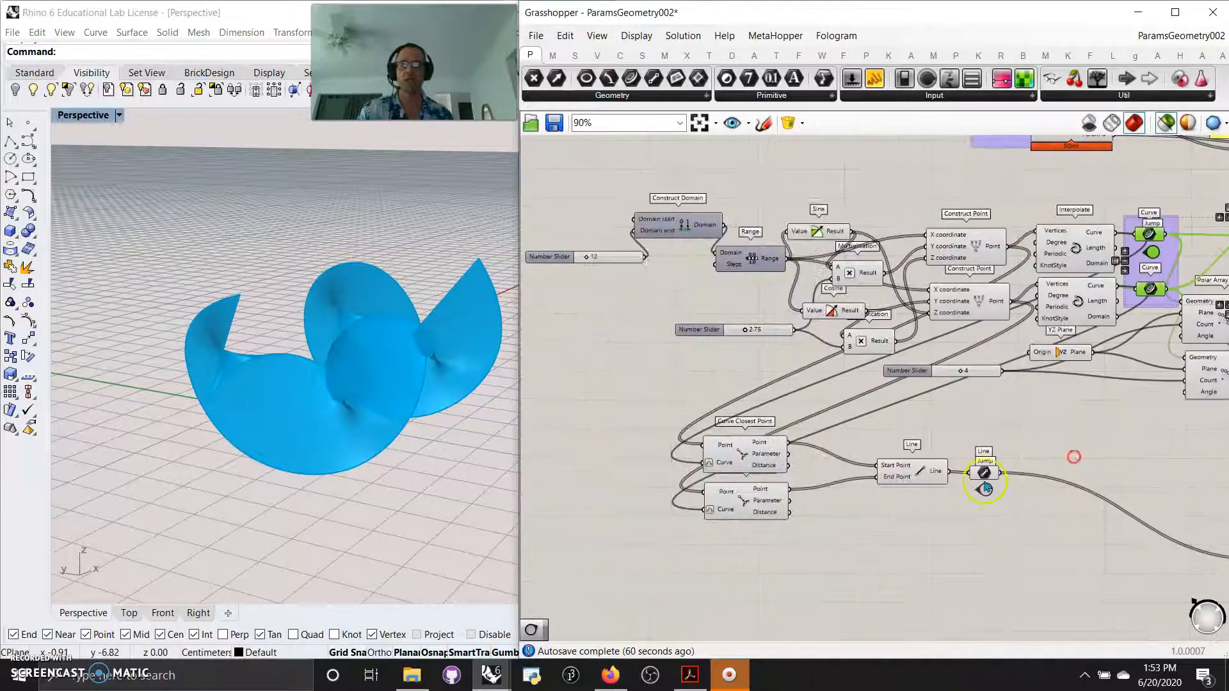
click(971, 257)
mouse_move(746, 451)
mouse_down()
mouse_move(775, 442)
mouse_move(748, 436)
mouse_move(760, 442)
mouse_up()
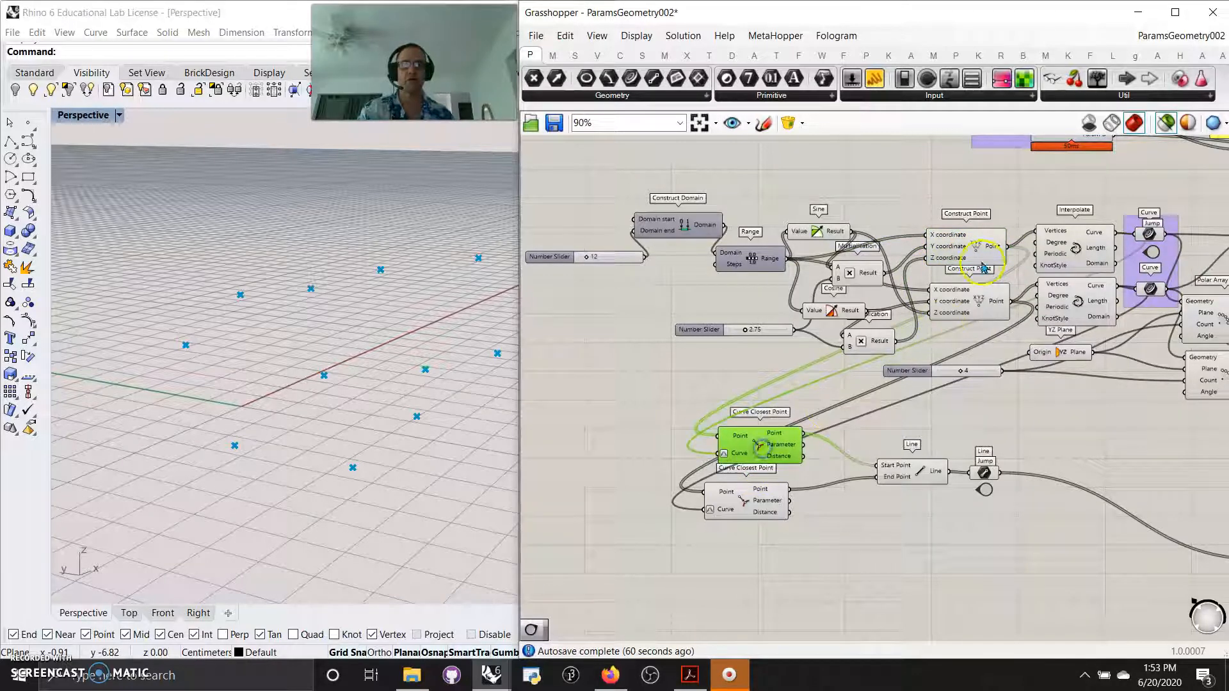
scroll(741, 446, up, 2)
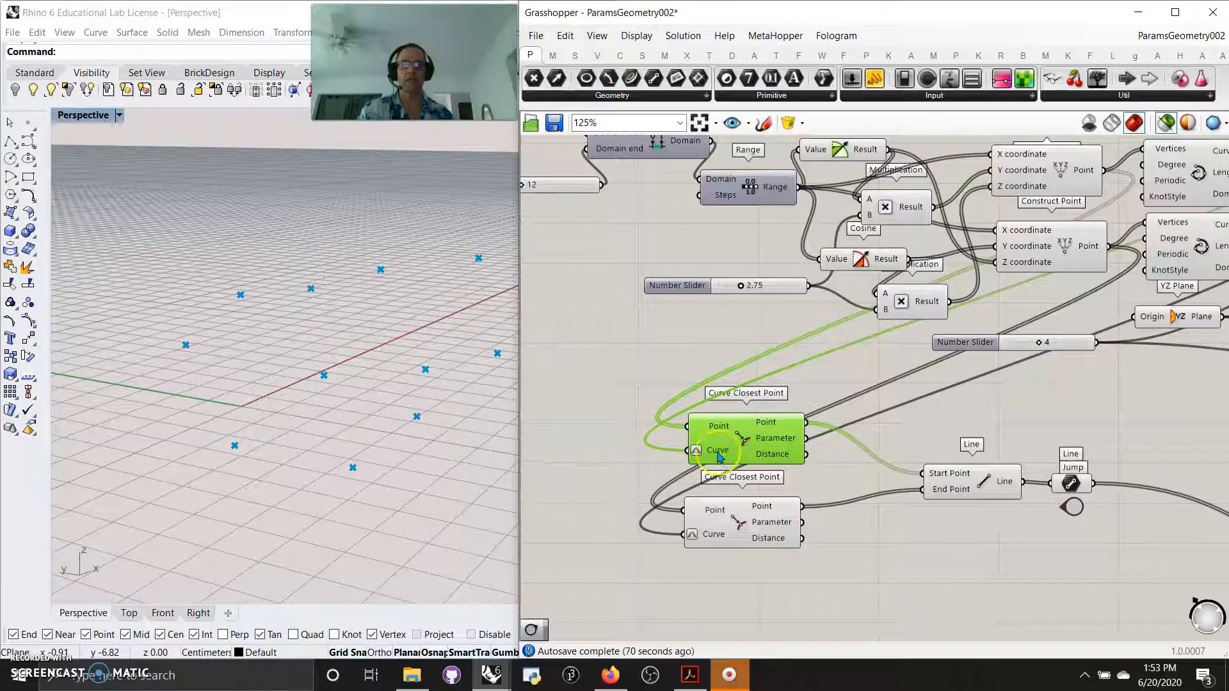
click(1201, 192)
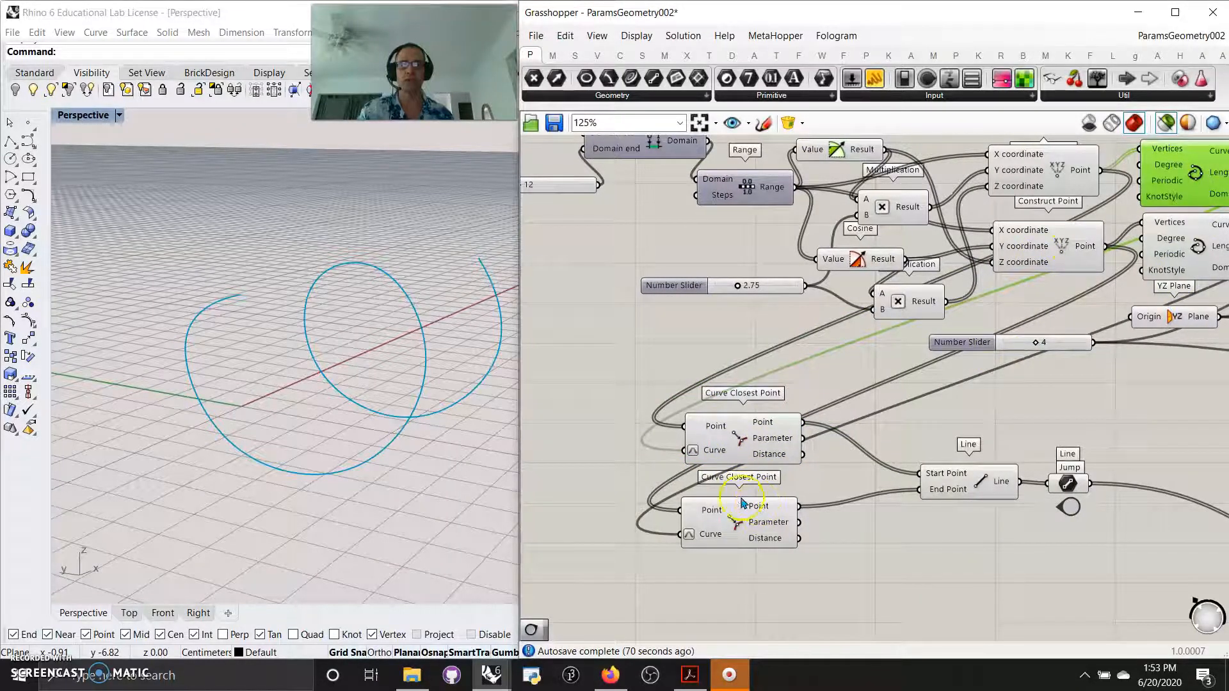
Step: Preview both Curve Closest Point components together with the Line component connecting their points
click(738, 448)
shift+click(739, 538)
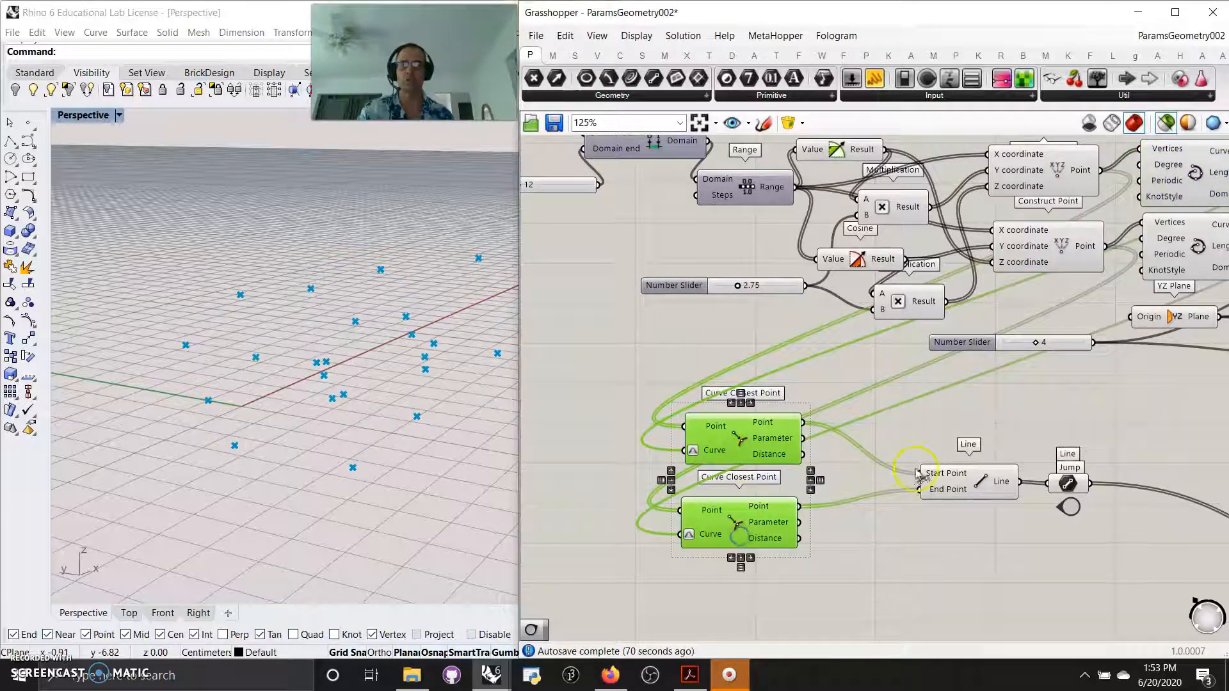
shift+click(971, 488)
right_drag(457, 343, 378, 464)
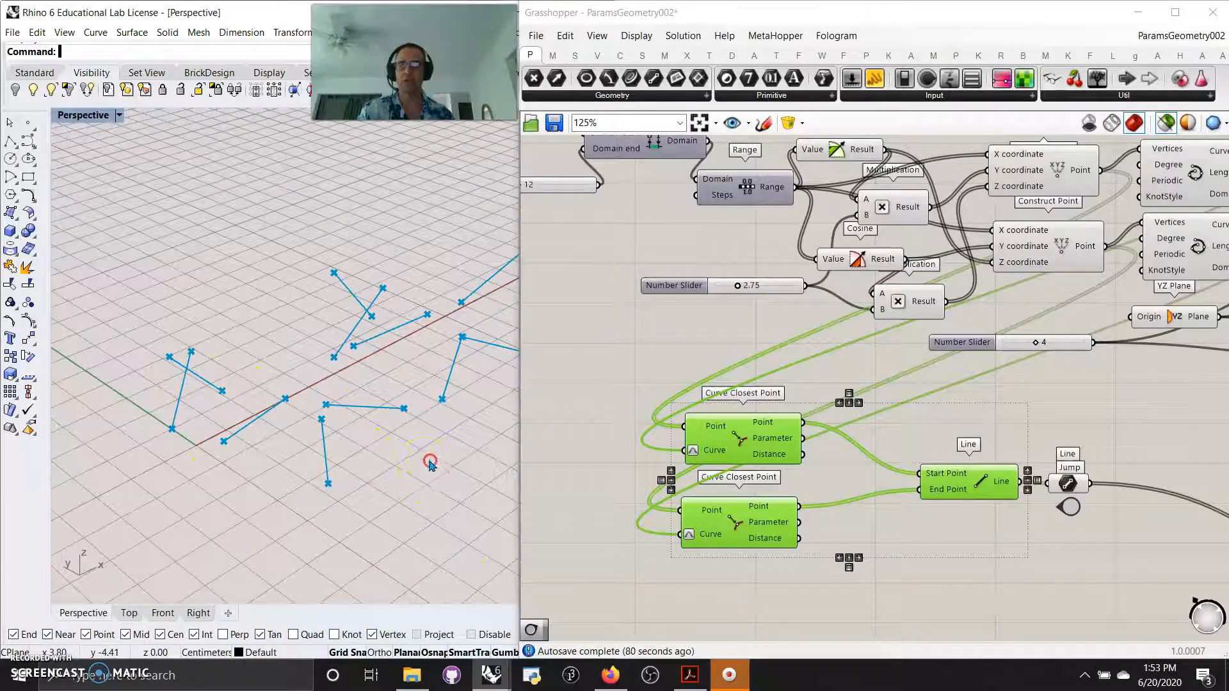
shift+right_drag(430, 462, 347, 480)
Step: Add both Interpolate curves and the Loft between them to the preview of the closest-point lines
right_drag(1162, 400, 955, 445)
click(1004, 227)
shift+click(1000, 282)
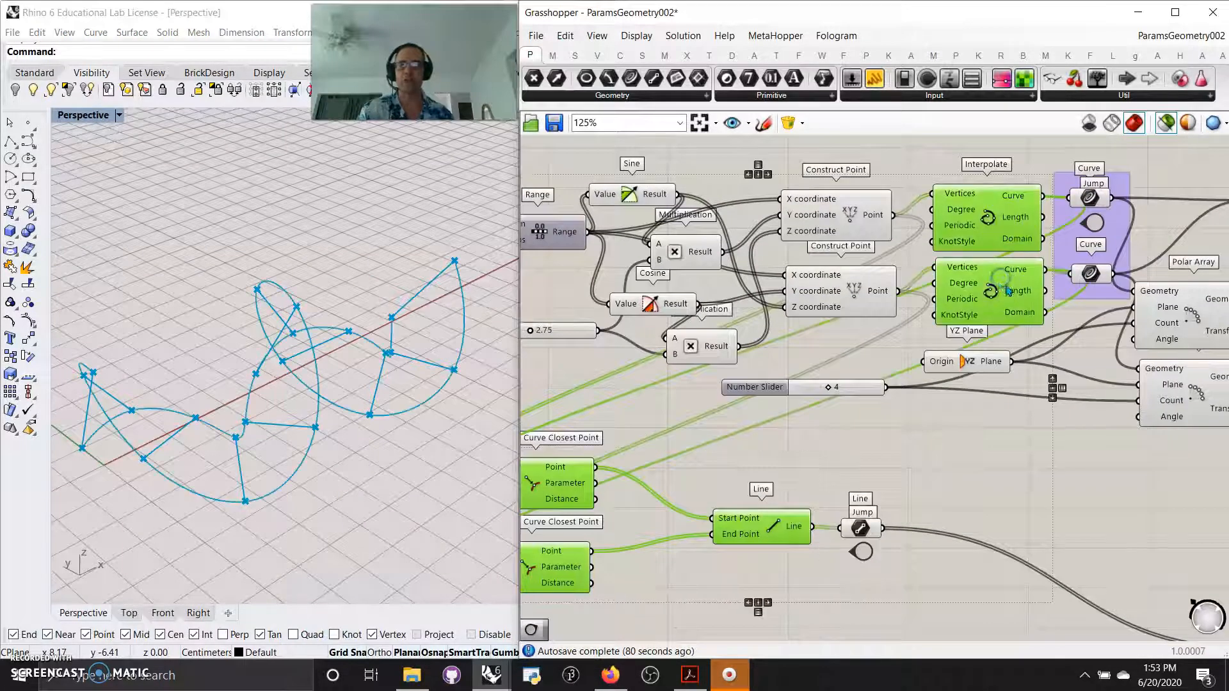
click(1095, 199)
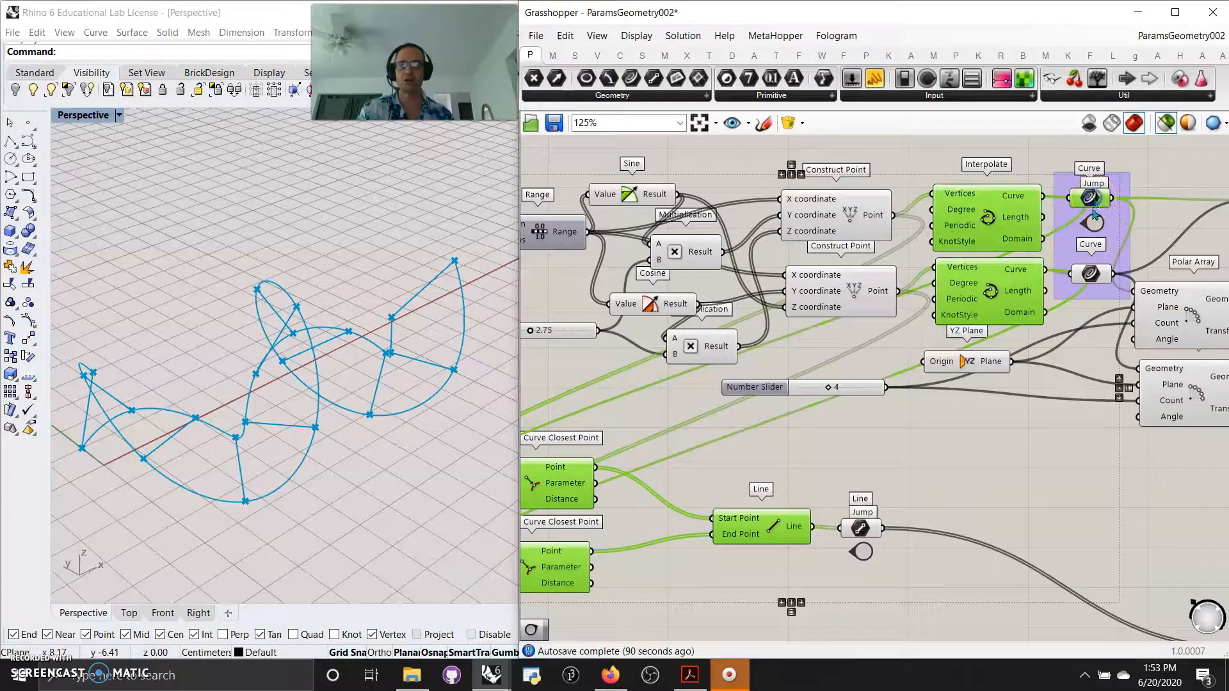
right_drag(1148, 247, 1044, 255)
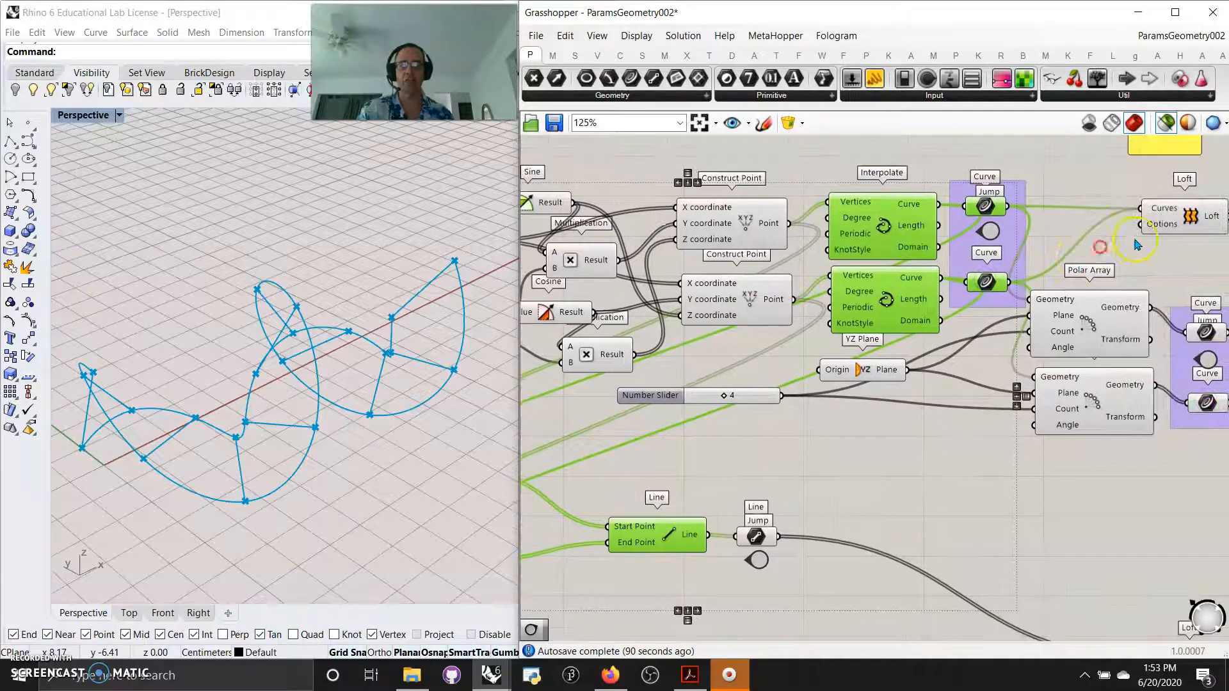
click(1179, 225)
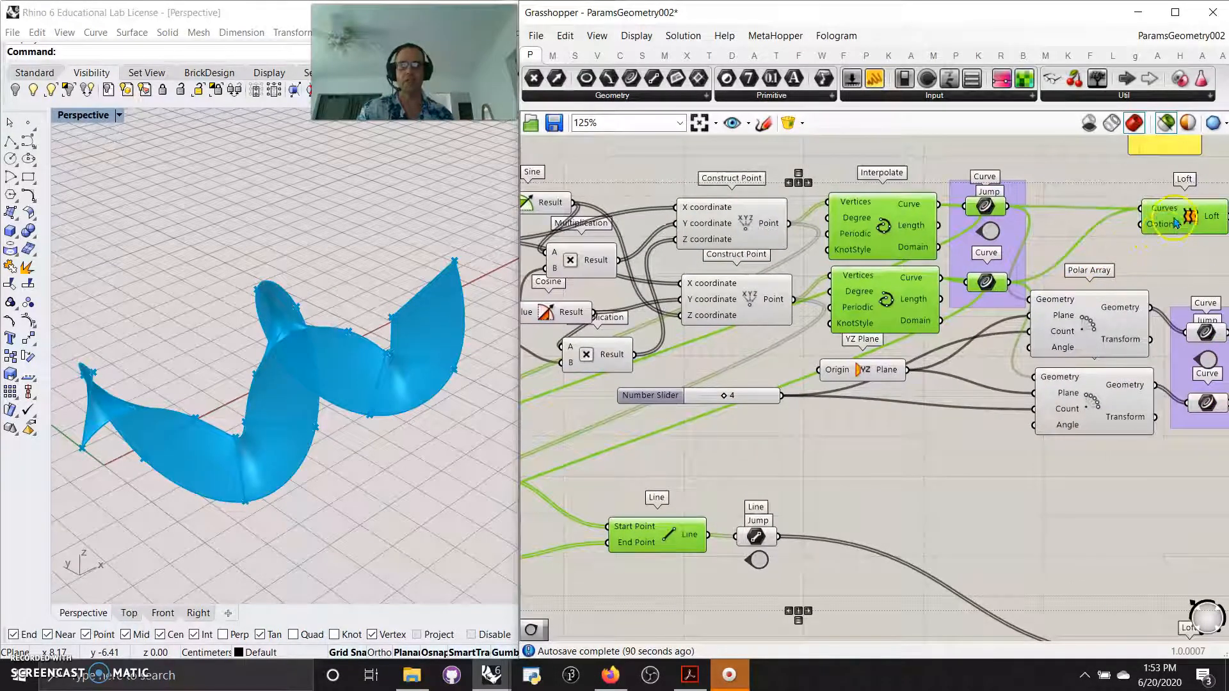
Step: Preview the Line parameter that collects the connecting lines together with the Loft built from it
right_drag(807, 479, 1059, 368)
click(929, 428)
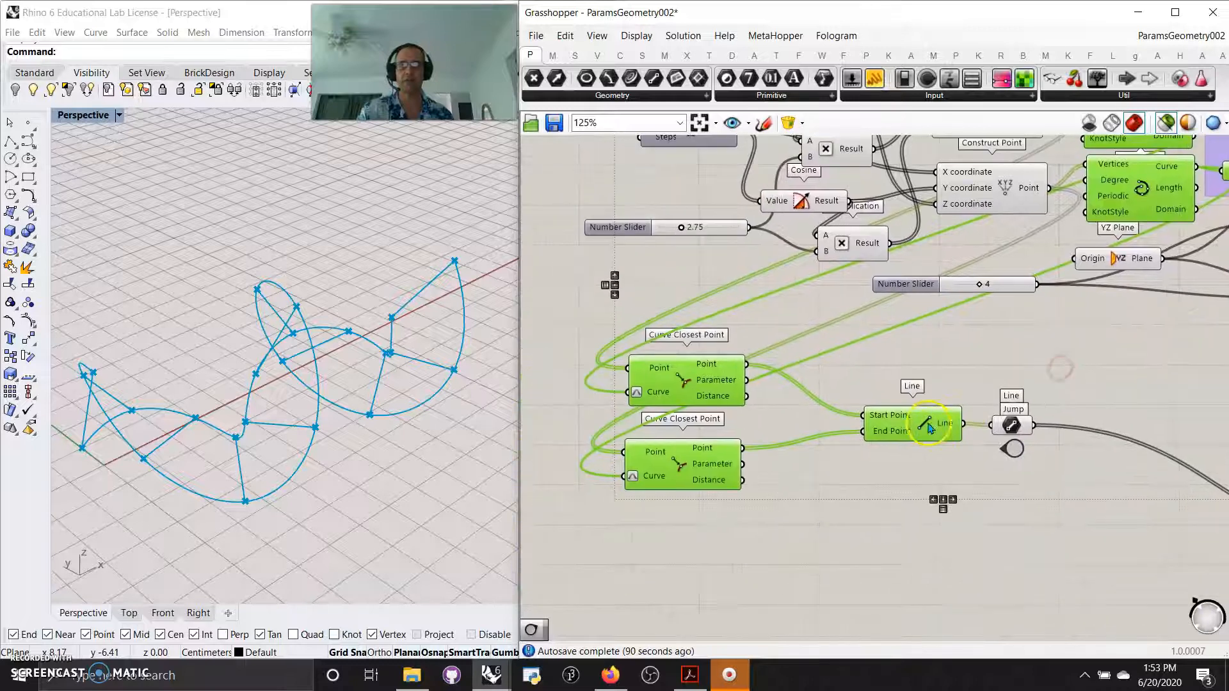
click(994, 427)
right_drag(1150, 450, 762, 399)
shift+click(1040, 501)
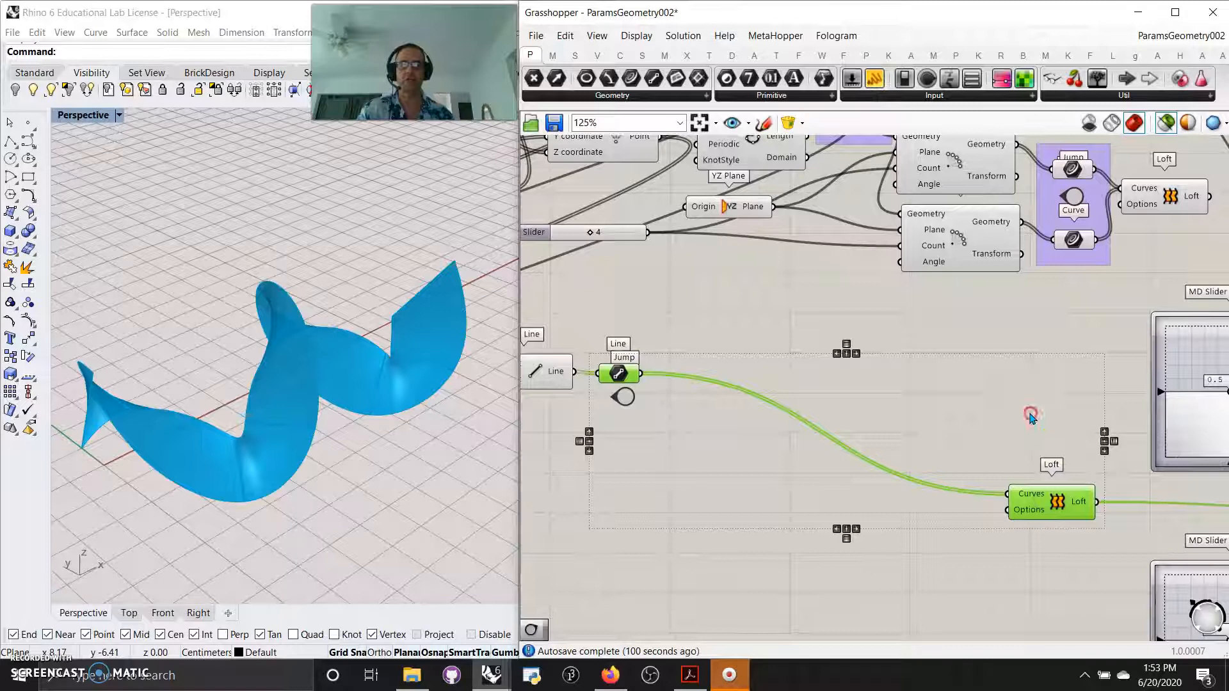
Step: Preview the two Evaluate Surface components with the Loft of the lines, and examine the MD Sliders feeding their Point inputs
scroll(1030, 416, down, 5)
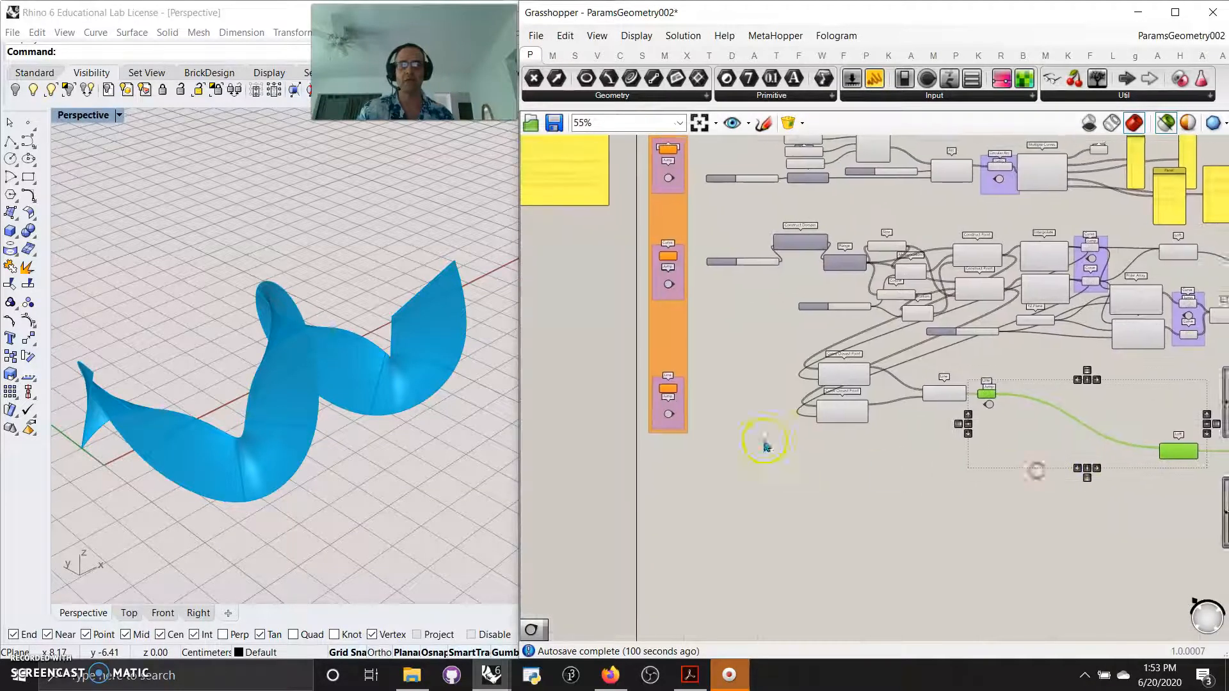
scroll(686, 397, up, 3)
scroll(760, 412, down, 5)
scroll(844, 464, up, 7)
right_drag(848, 461, 1031, 428)
right_drag(703, 429, 648, 433)
right_drag(1010, 393, 924, 446)
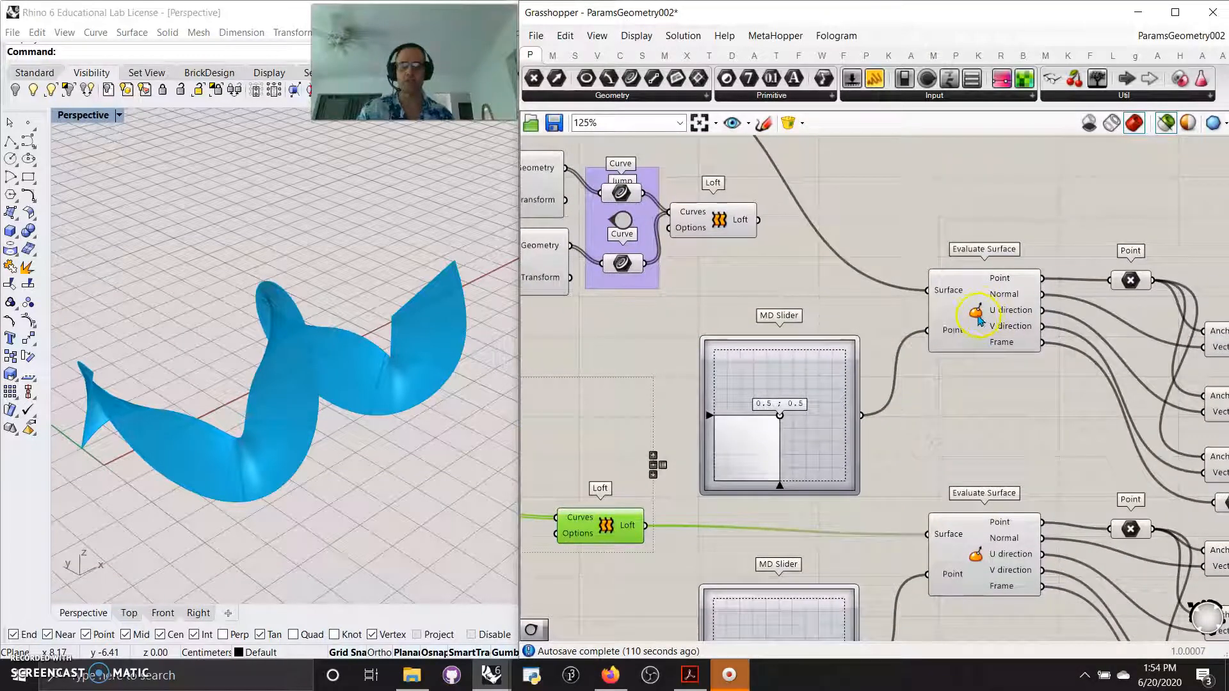
click(976, 316)
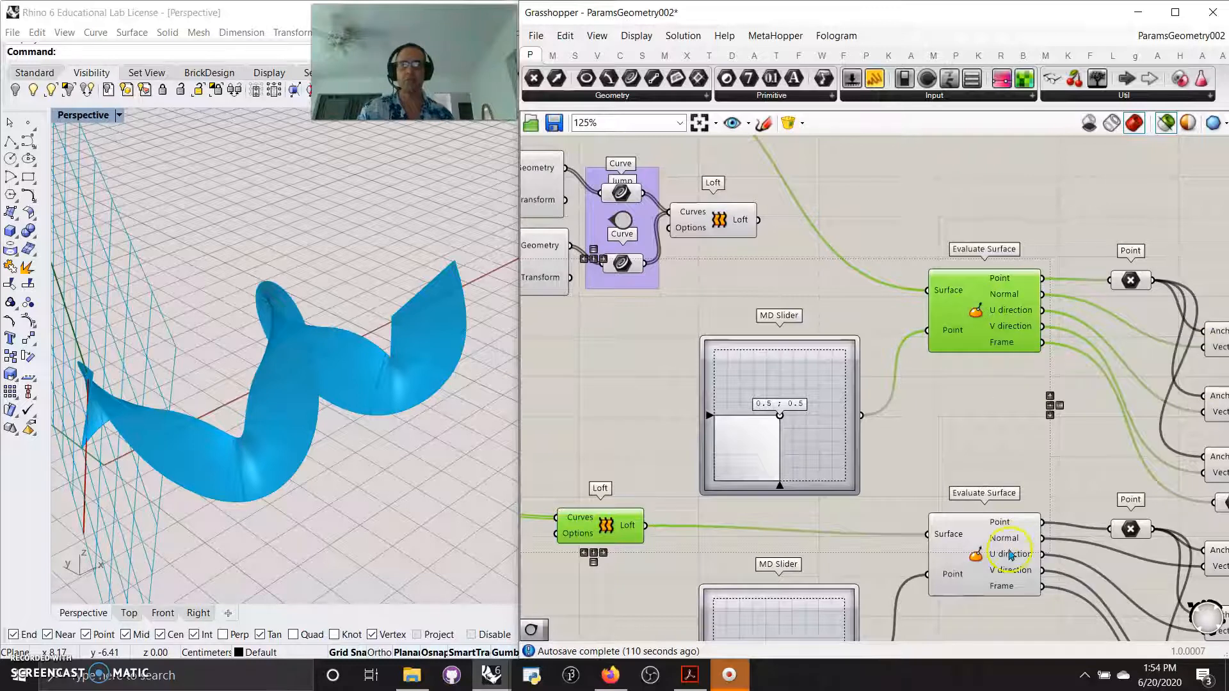
shift+click(1010, 554)
right_drag(927, 471, 911, 361)
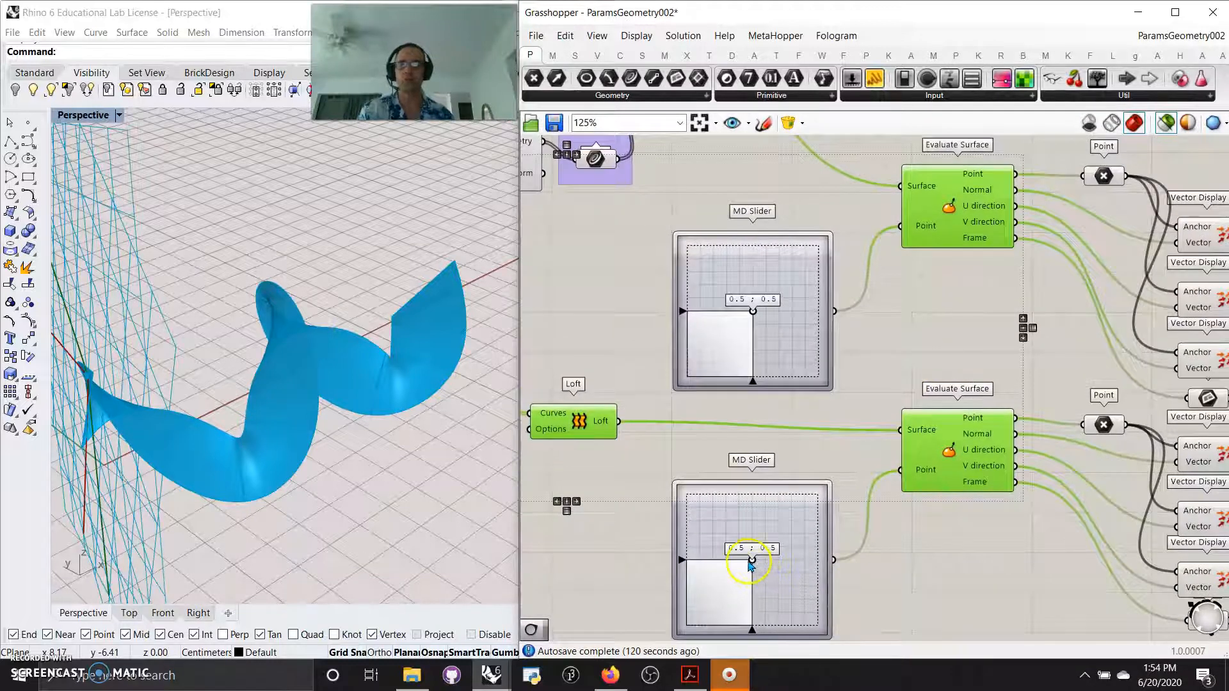
right_drag(977, 564, 794, 568)
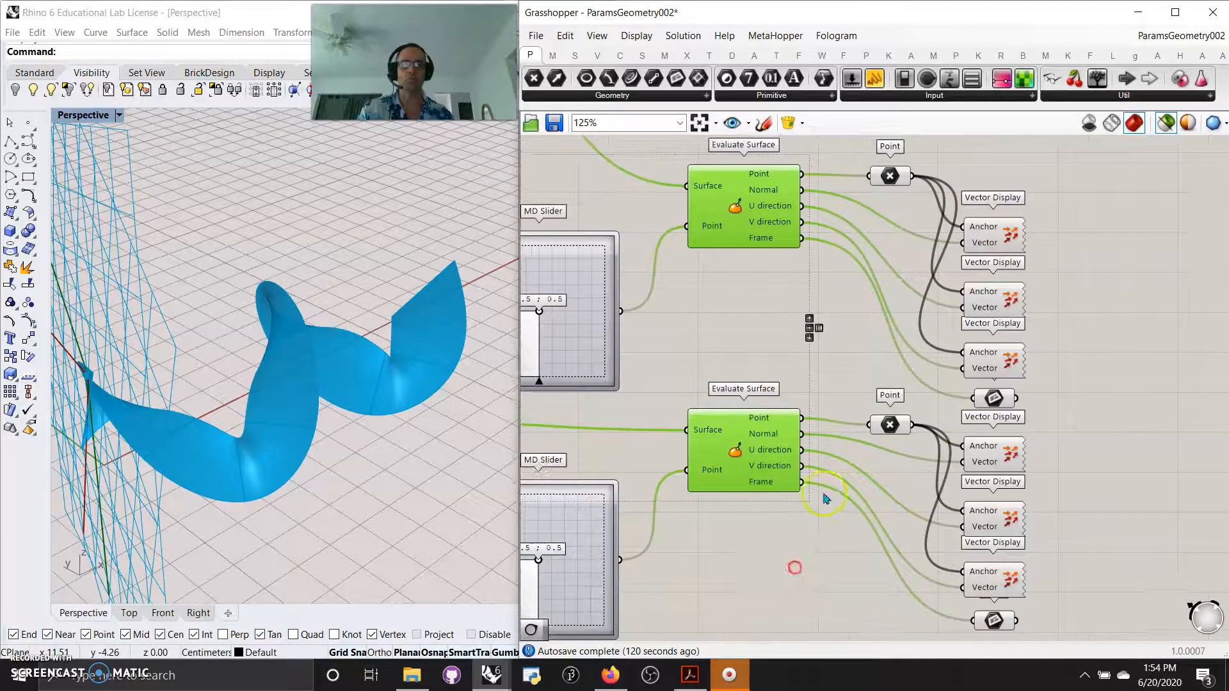
Step: Preview the Point parameter of the first Evaluate Surface component and the Loft of the polar-arrayed curves
click(890, 176)
right_drag(764, 311, 933, 429)
click(657, 244)
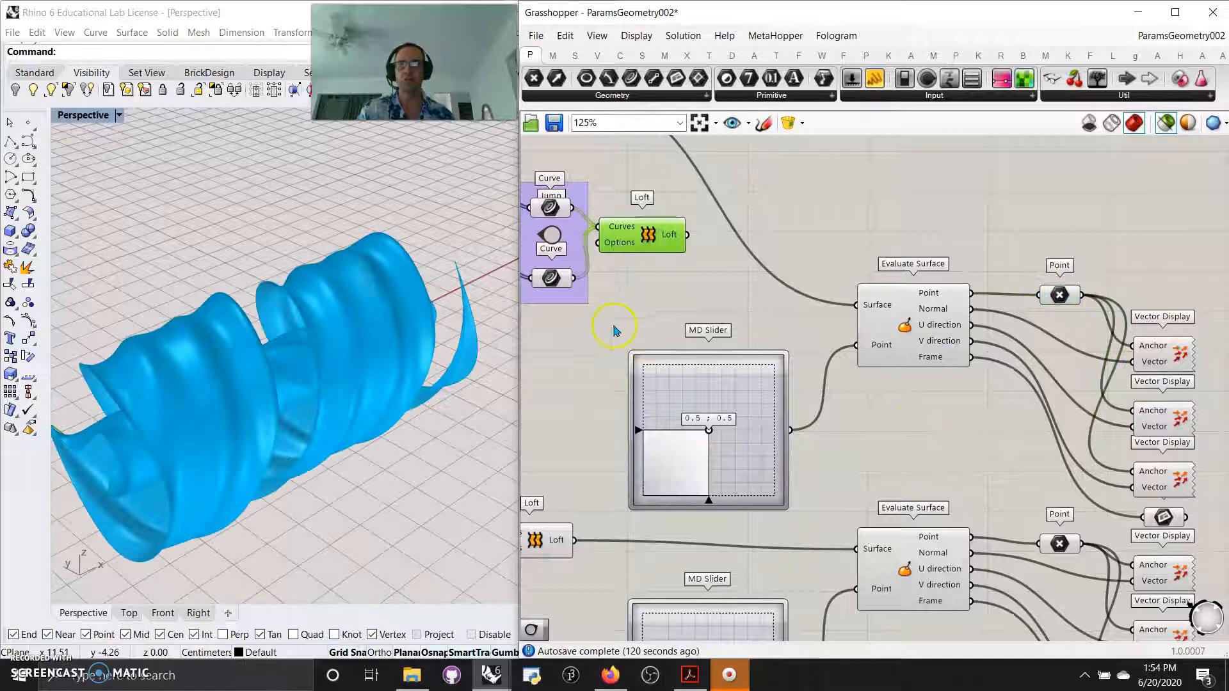
right_drag(613, 331, 721, 409)
Step: Compare the Loft of the closest-point lines with the Loft of the two interpolated curves
click(647, 219)
right_drag(708, 488, 740, 472)
click(760, 441)
click(737, 185)
right_drag(709, 526, 731, 447)
click(736, 456)
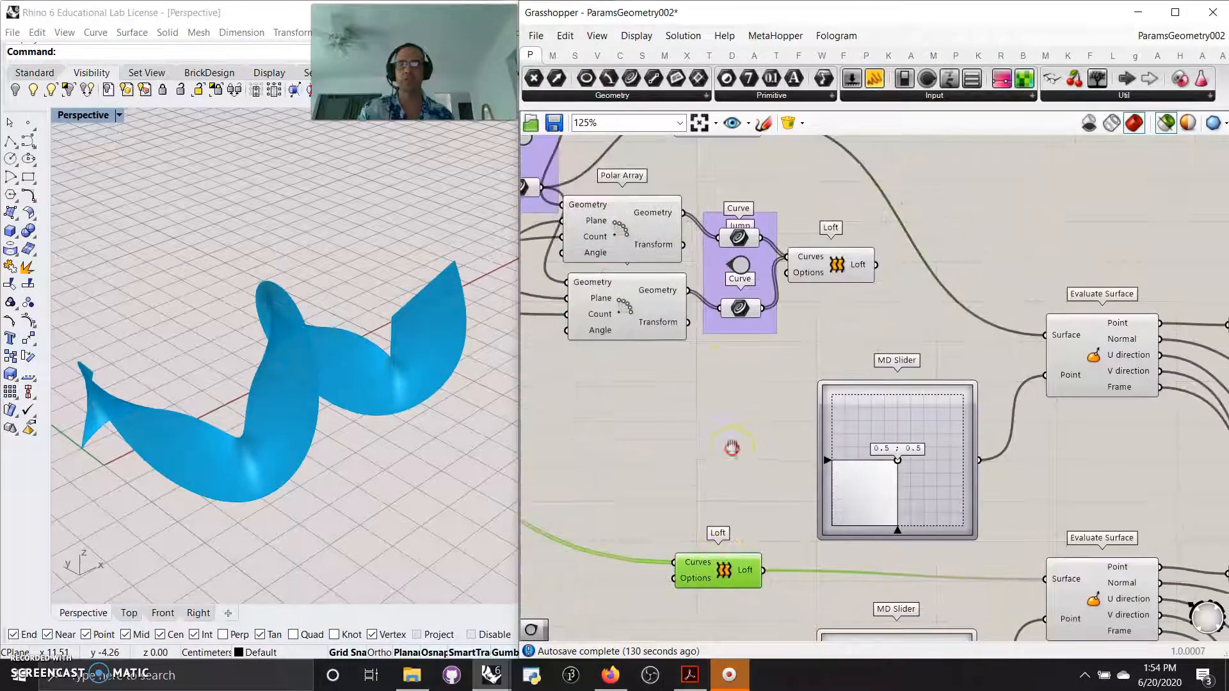
right_drag(801, 187, 778, 258)
click(717, 196)
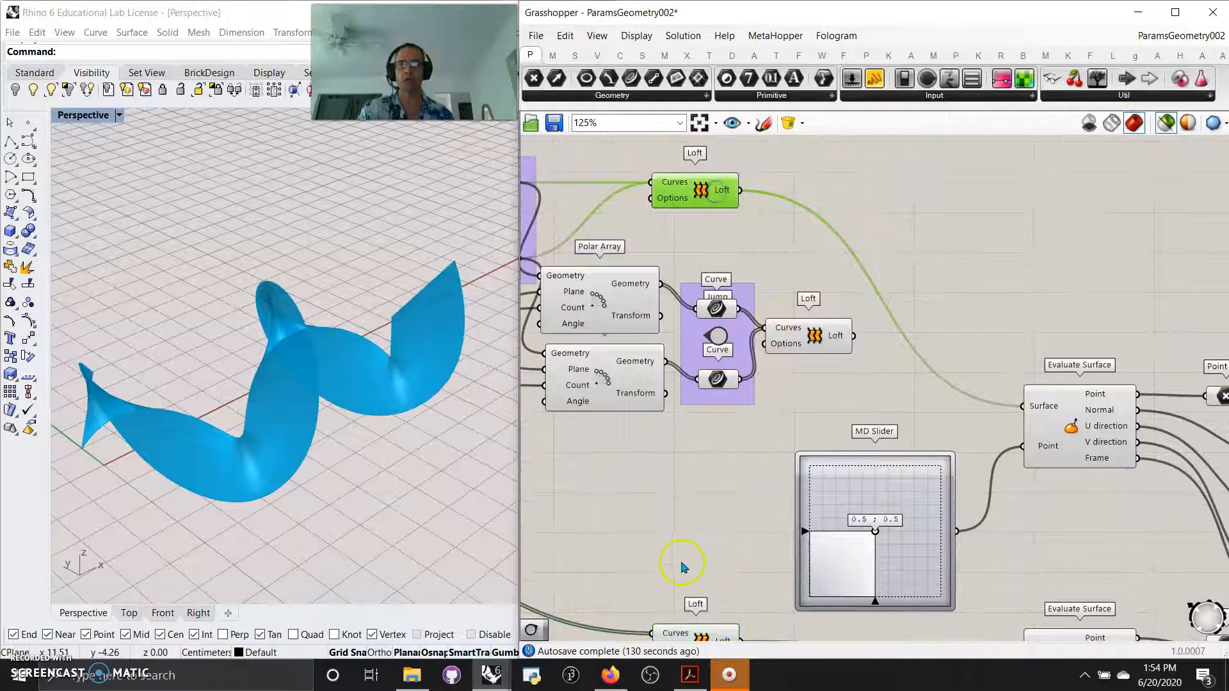
Step: Preview together the Point parameters fed by the two Evaluate Surface components
right_drag(683, 566, 548, 384)
right_drag(979, 406, 828, 353)
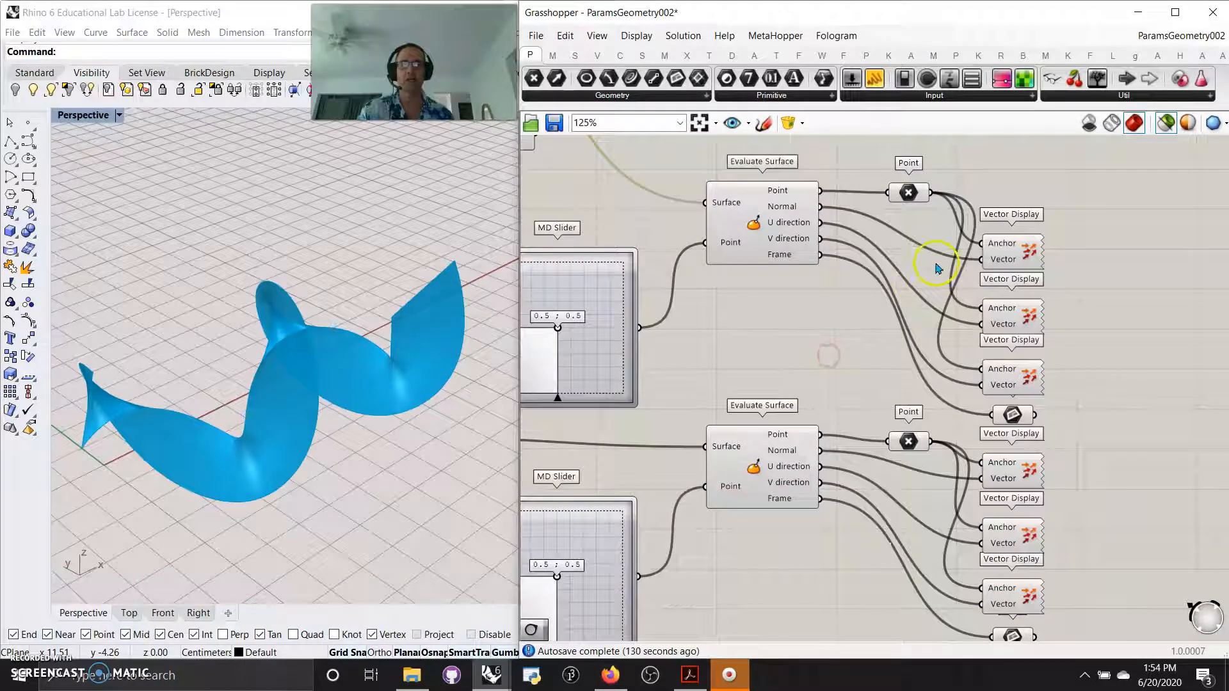
click(908, 193)
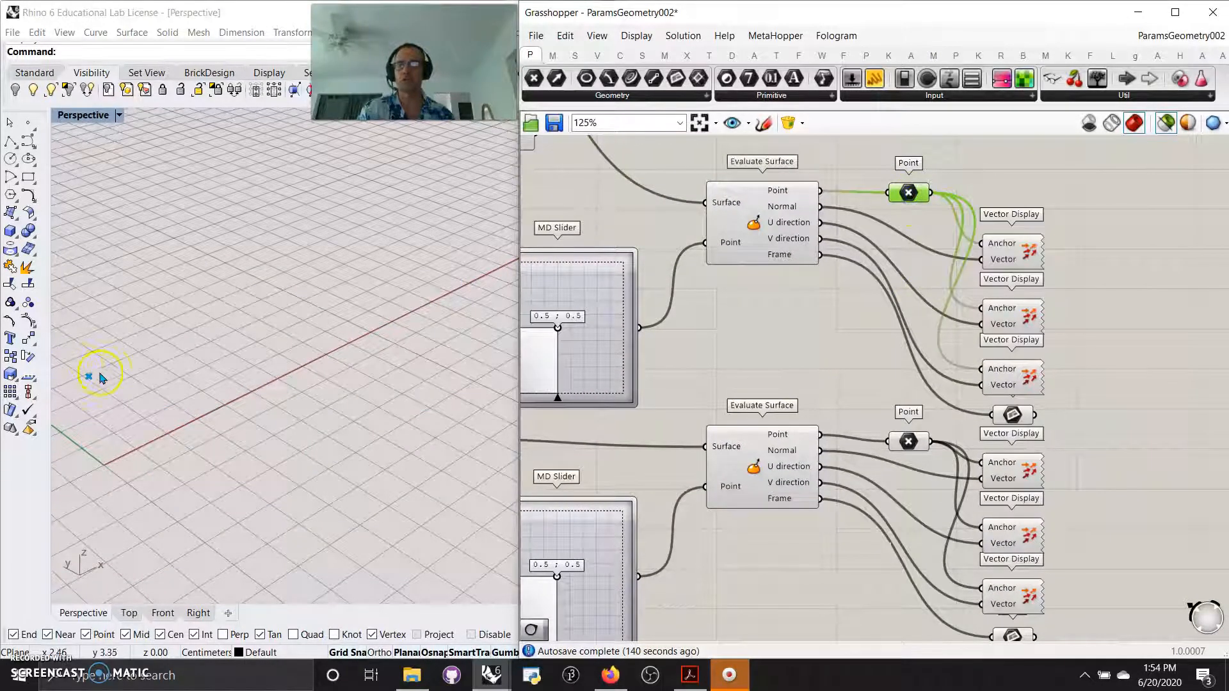
shift+click(908, 443)
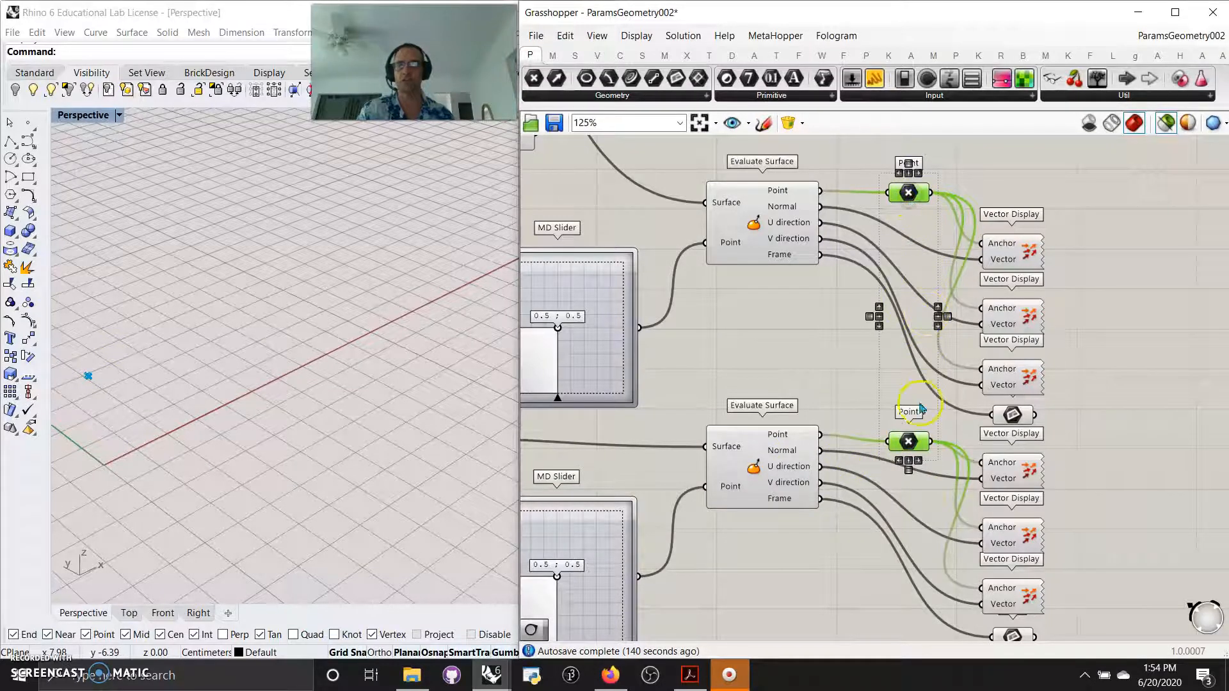
Step: Preview the Point parameters of both Evaluate Surface components and the Vector Displays of their Normal outputs
click(917, 205)
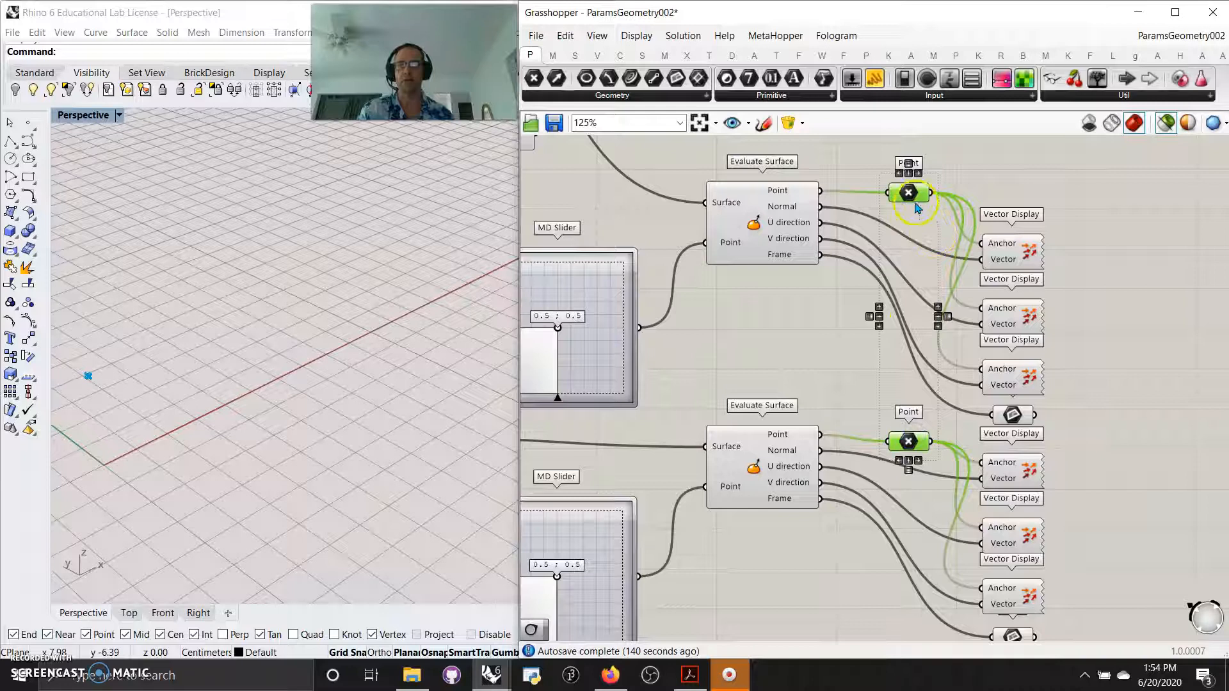
click(913, 447)
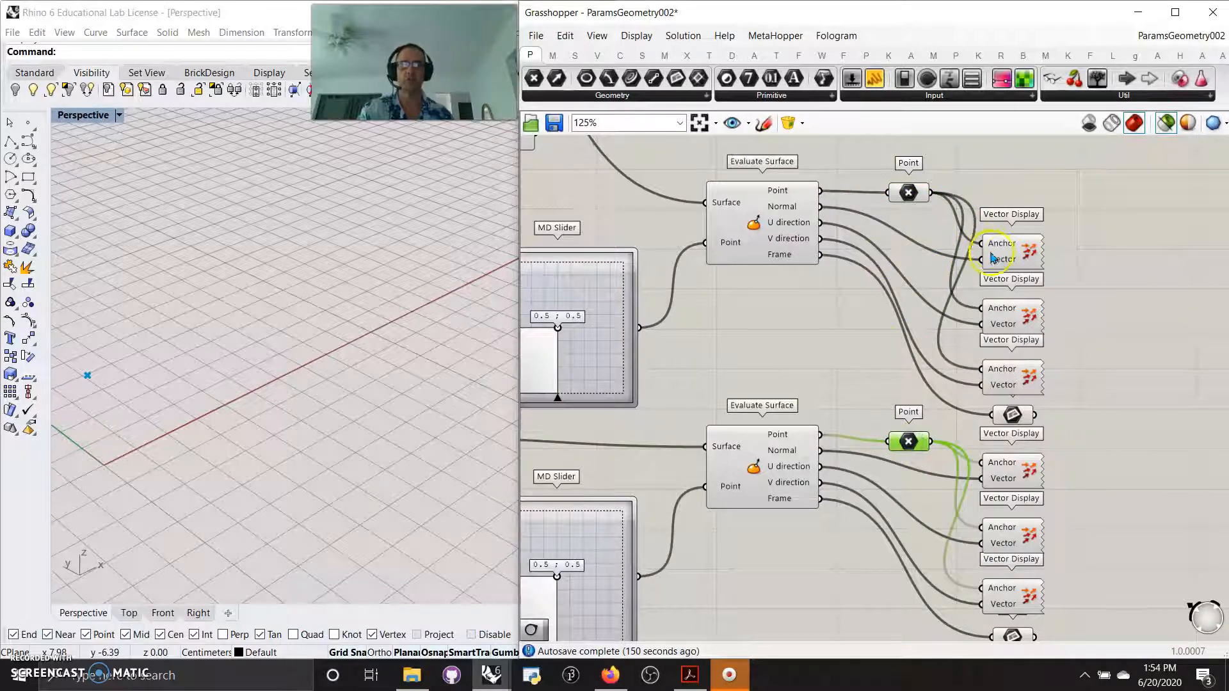
click(1009, 262)
click(166, 463)
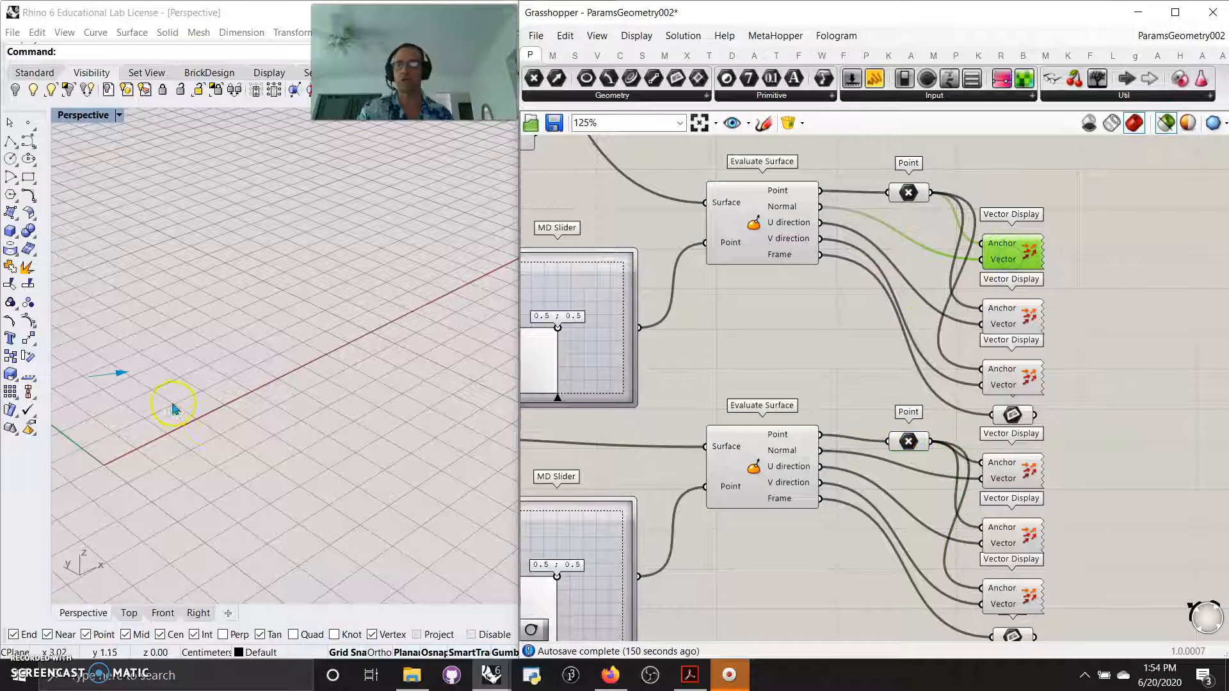
right_drag(143, 404, 325, 397)
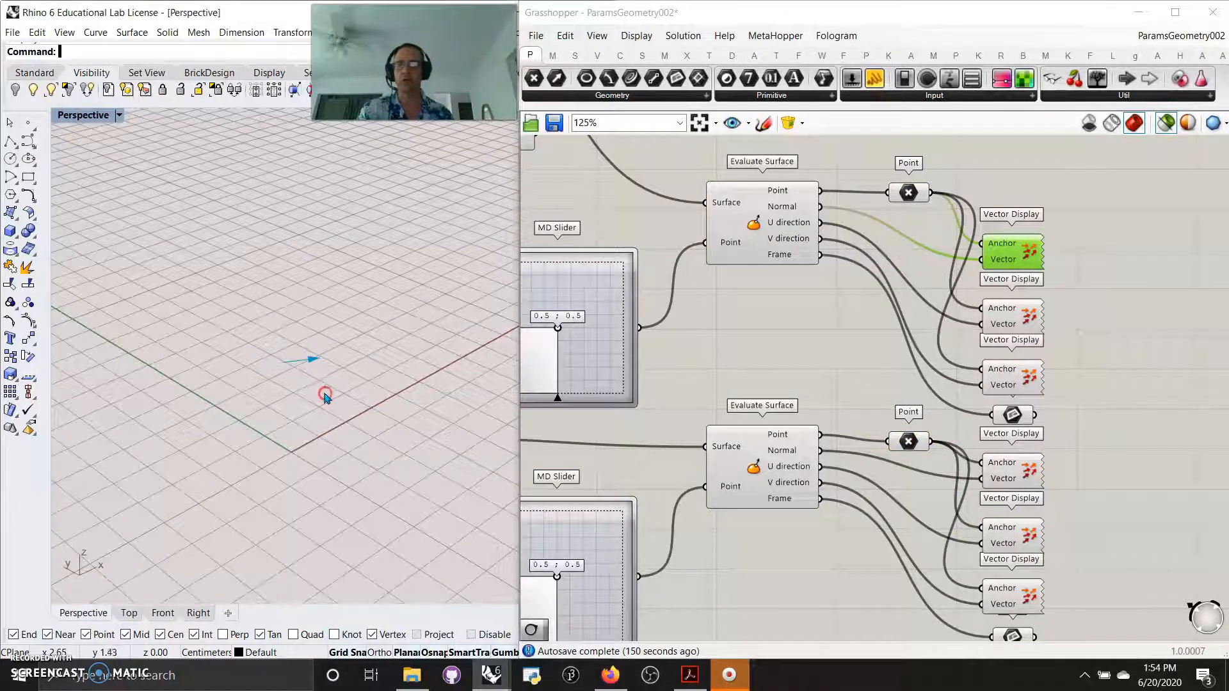
click(1001, 479)
right_drag(342, 425, 346, 455)
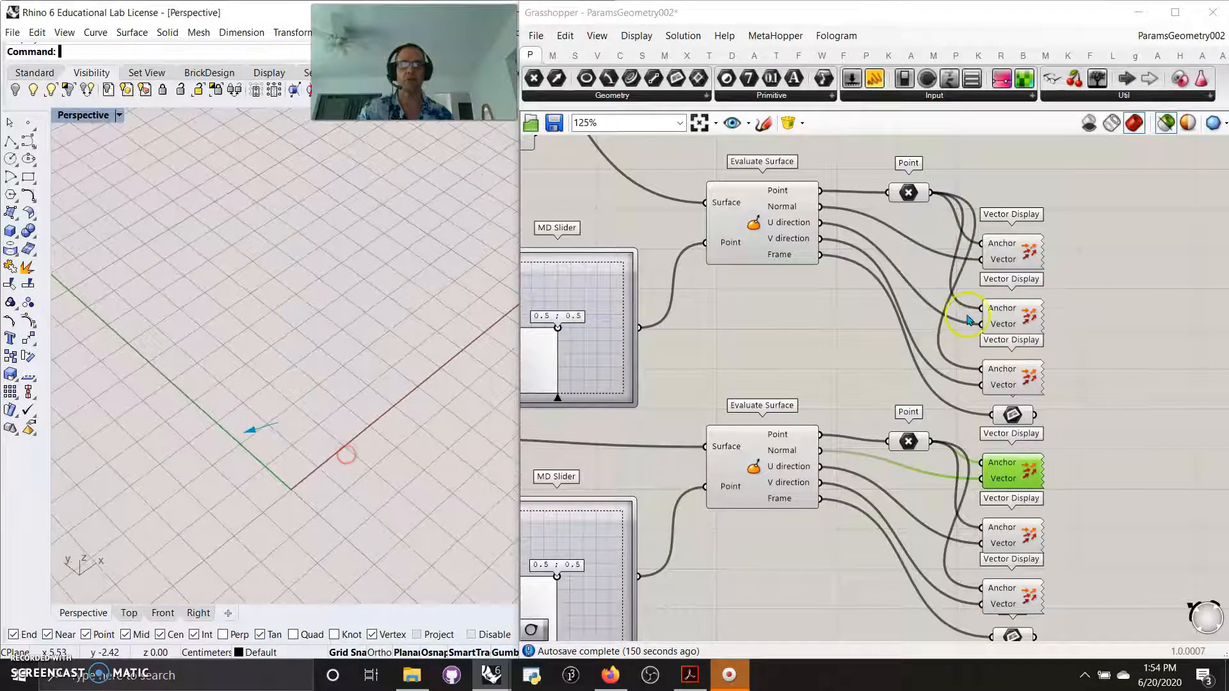
Step: Preview the Vector Displays of the U directions, then those of the V directions, for both Evaluate Surface components
click(1013, 325)
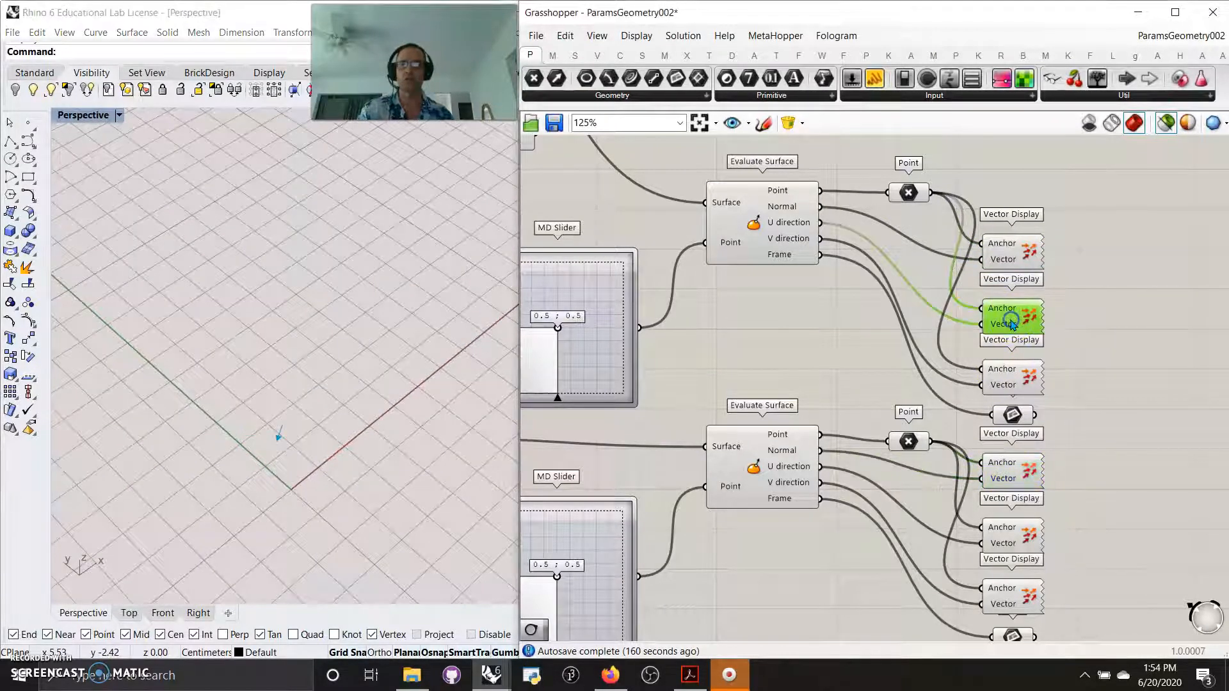
shift+click(1013, 541)
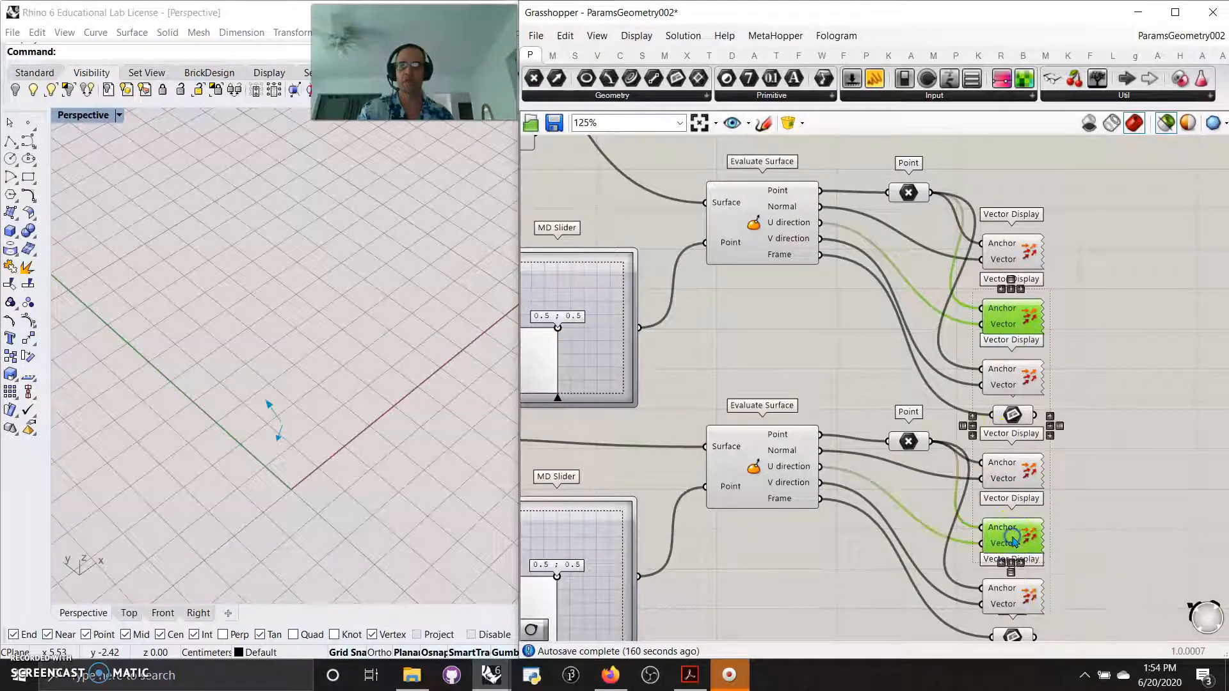
click(1012, 386)
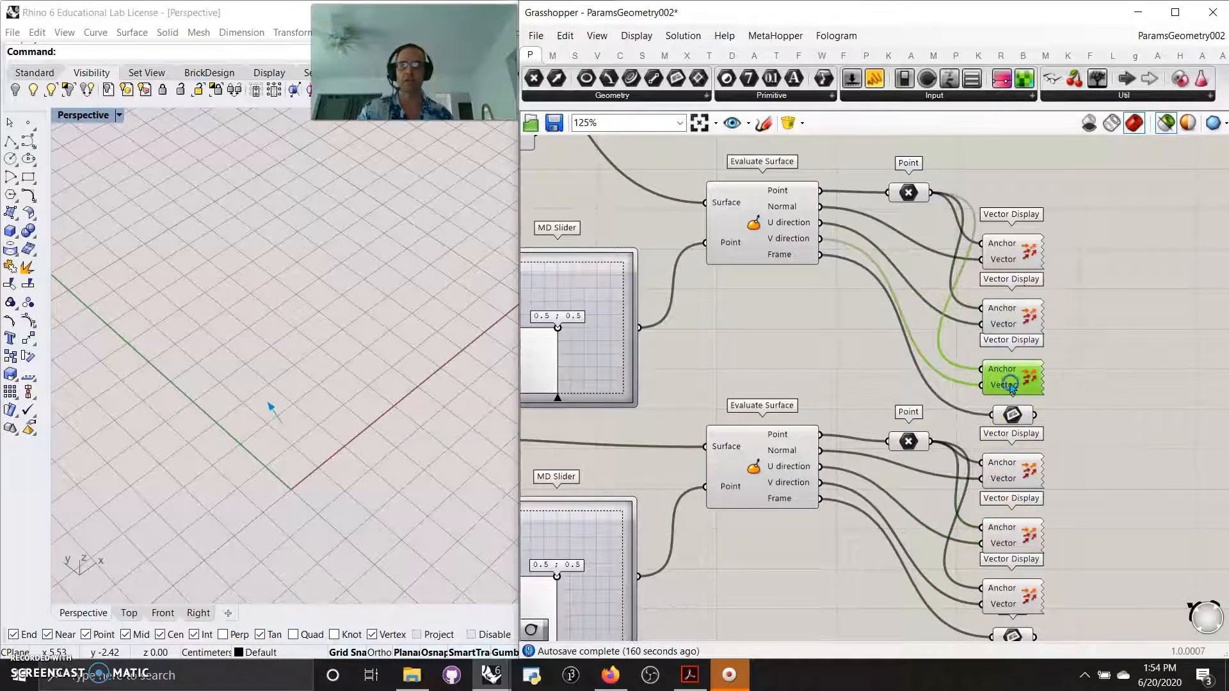
shift+click(1013, 599)
Step: Preview together the plane parameters fed by the Frame outputs of the two Evaluate Surface components
right_drag(919, 610, 898, 510)
click(992, 313)
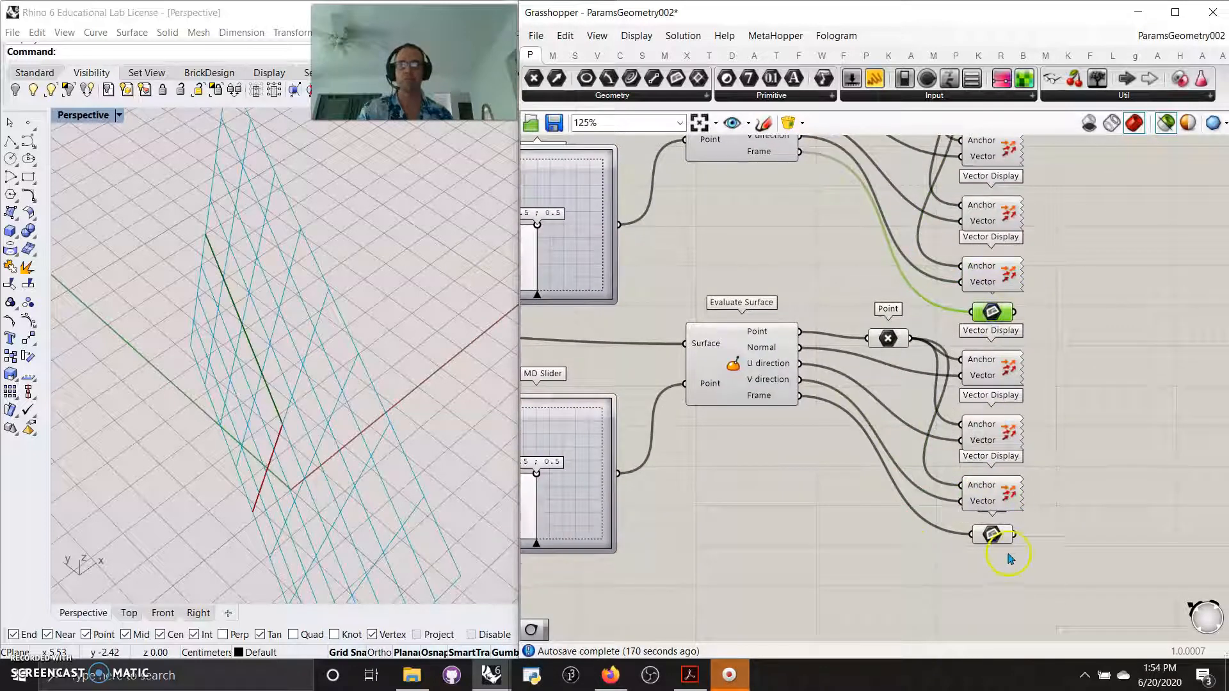
shift+click(992, 535)
right_drag(411, 467, 348, 444)
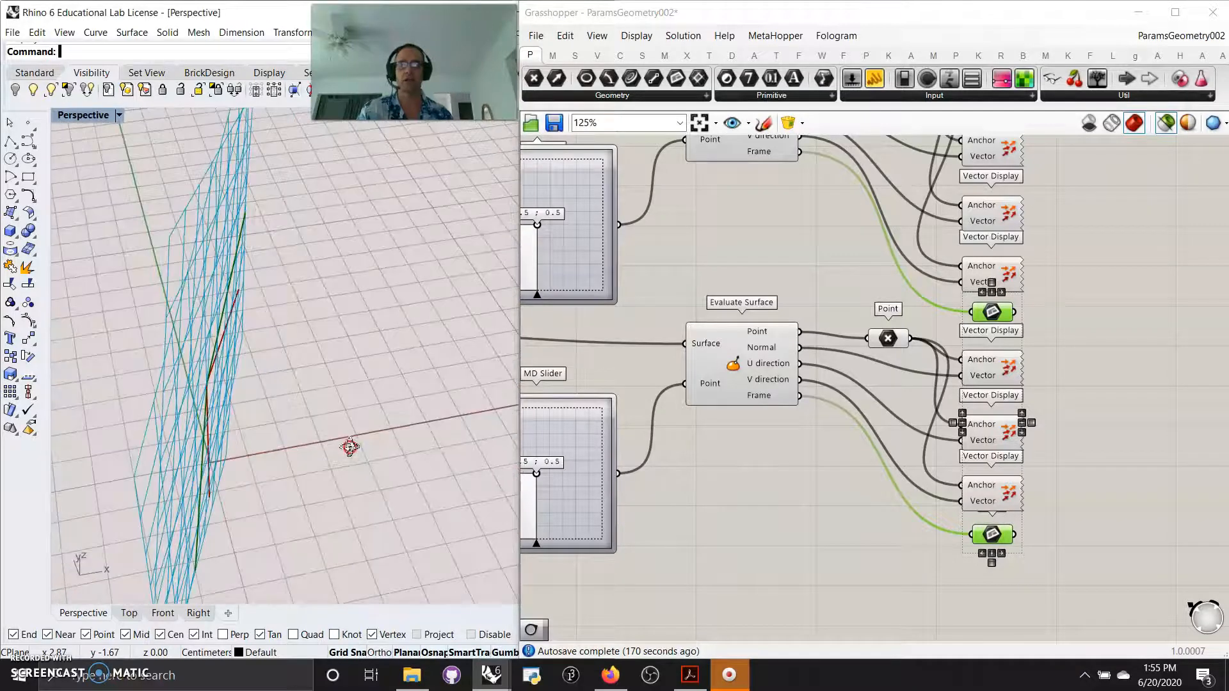
Step: Compare the Loft of the interpolated curves with the Lofts of the polar-arrayed curves and of the closest-point lines
click(889, 340)
scroll(890, 339, down, 3)
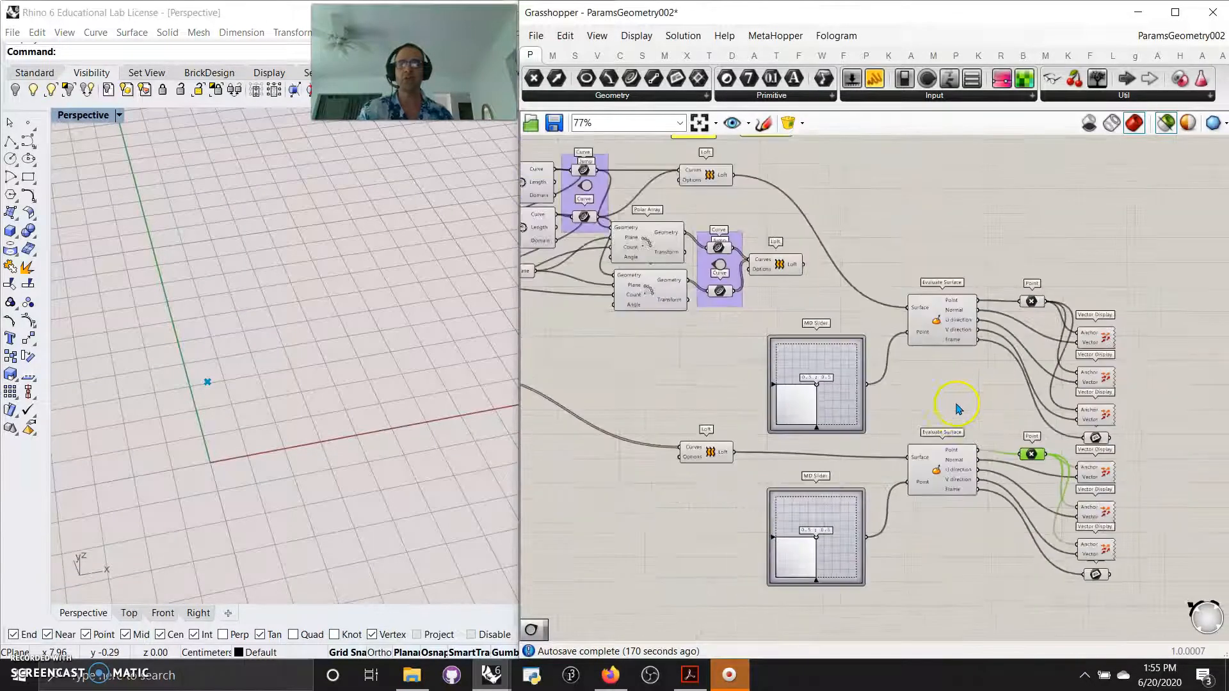
mouse_move(694, 375)
right_down()
mouse_move(768, 334)
mouse_move(872, 420)
mouse_move(885, 415)
right_up()
click(881, 232)
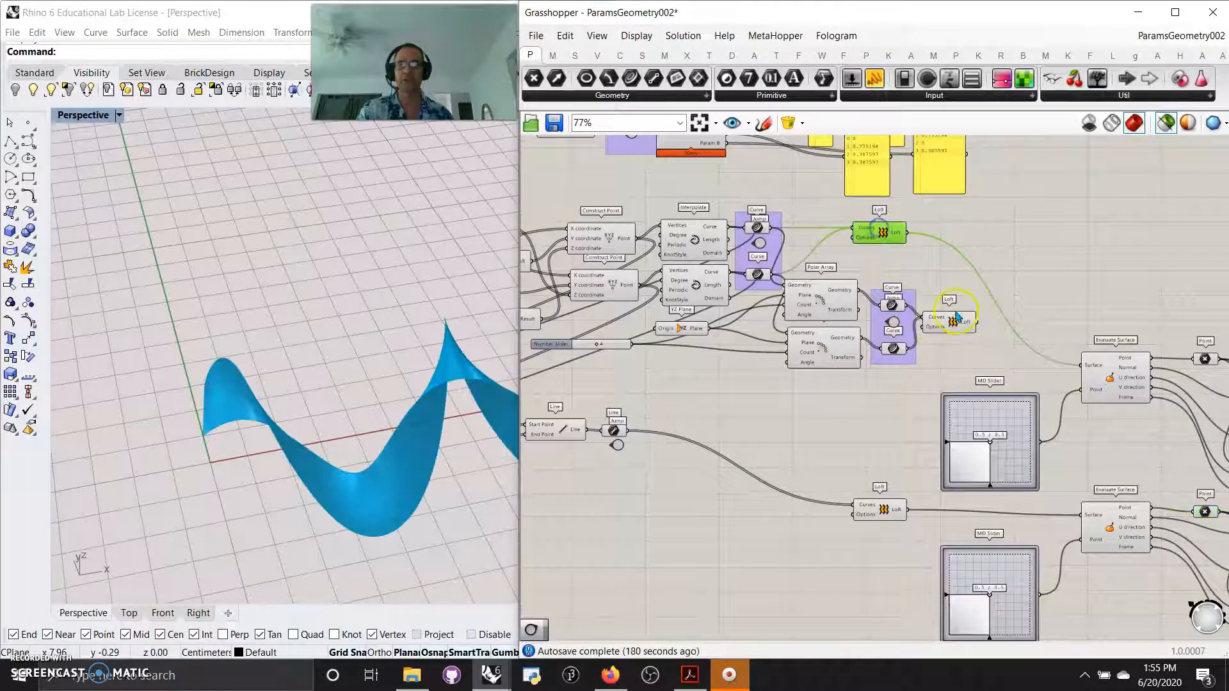
click(950, 325)
click(881, 235)
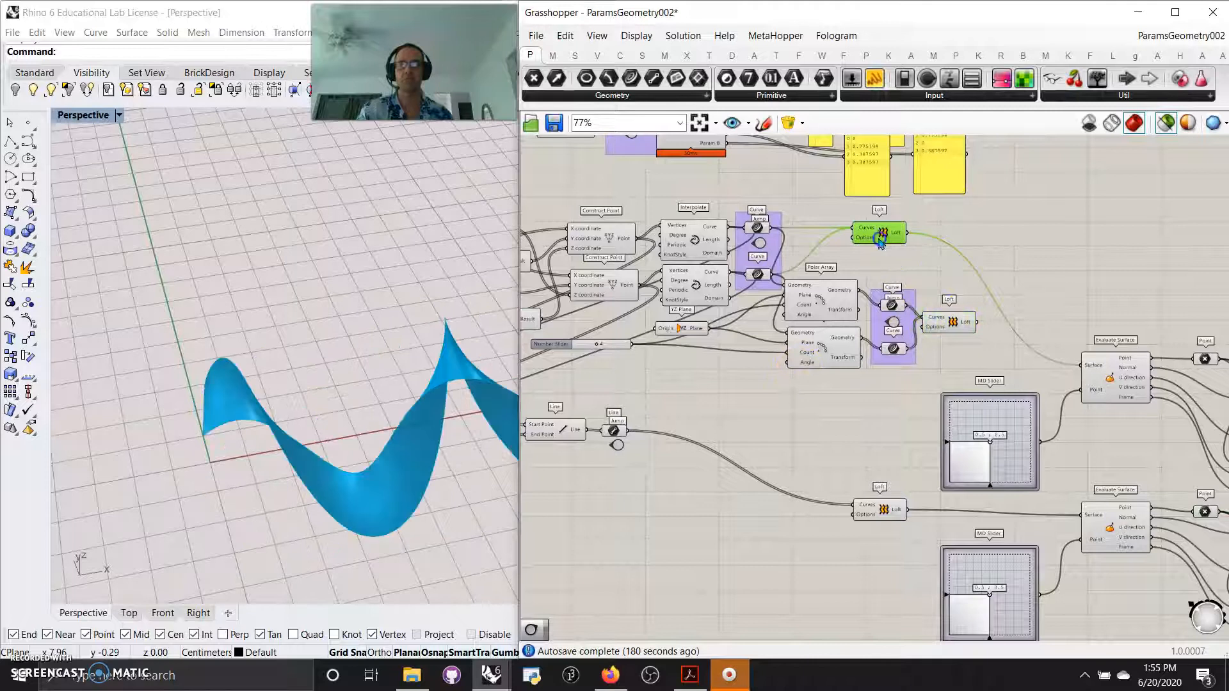
shift+click(874, 512)
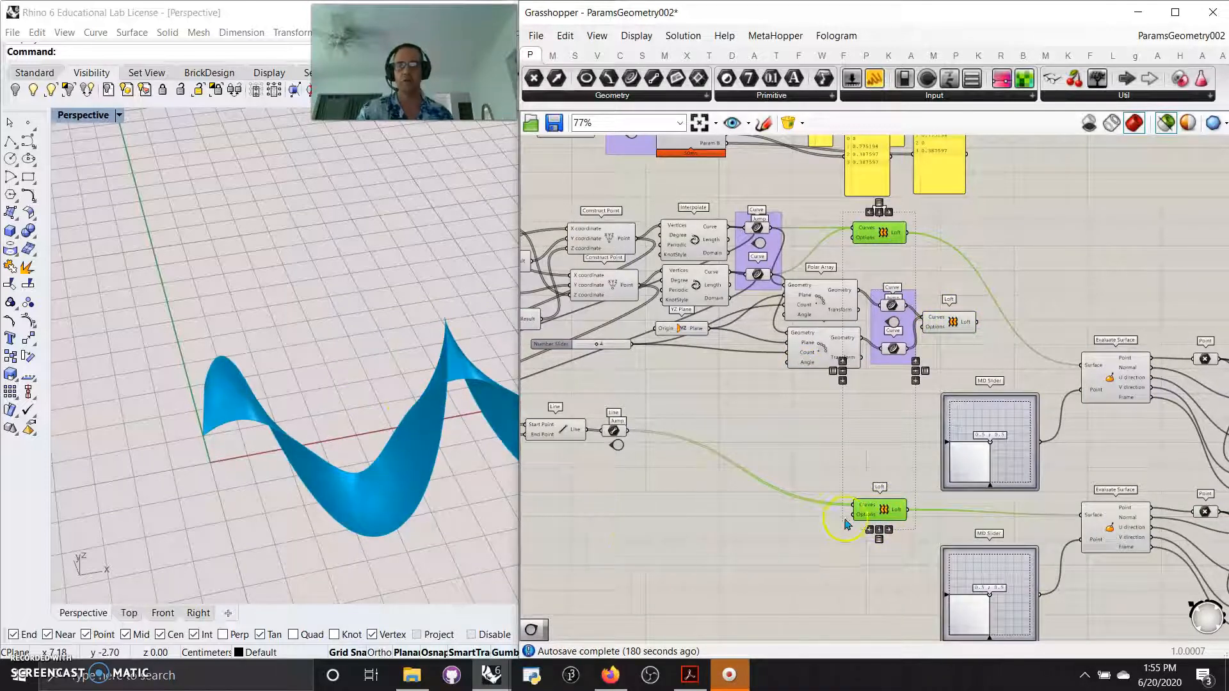
ctrl+click(874, 515)
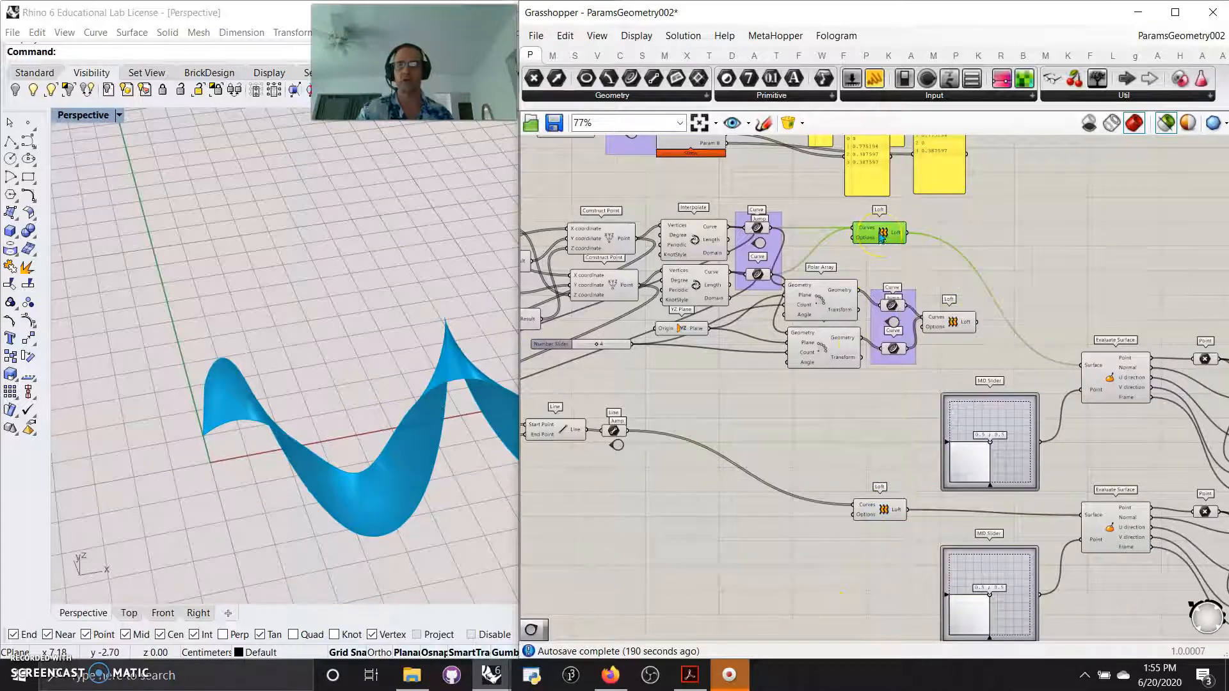
click(882, 511)
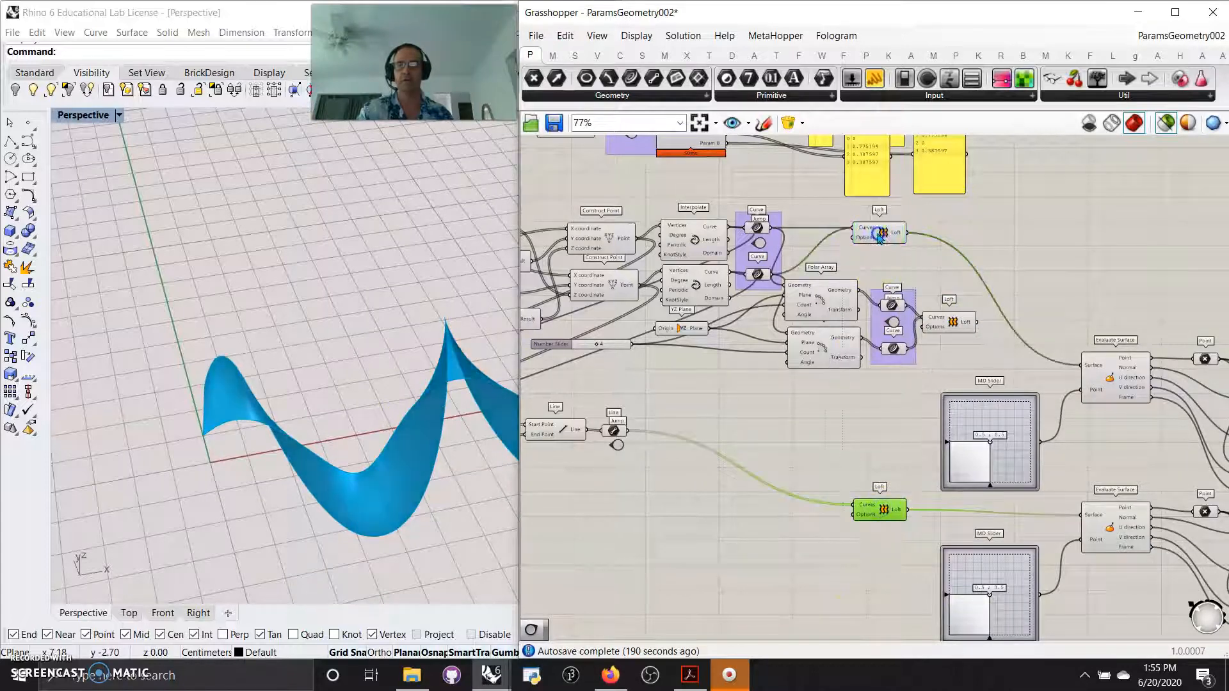
Step: Review the layout of the whole definition, from the curve inputs to the MD Sliders and Evaluate Surface components
scroll(832, 492, down, 3)
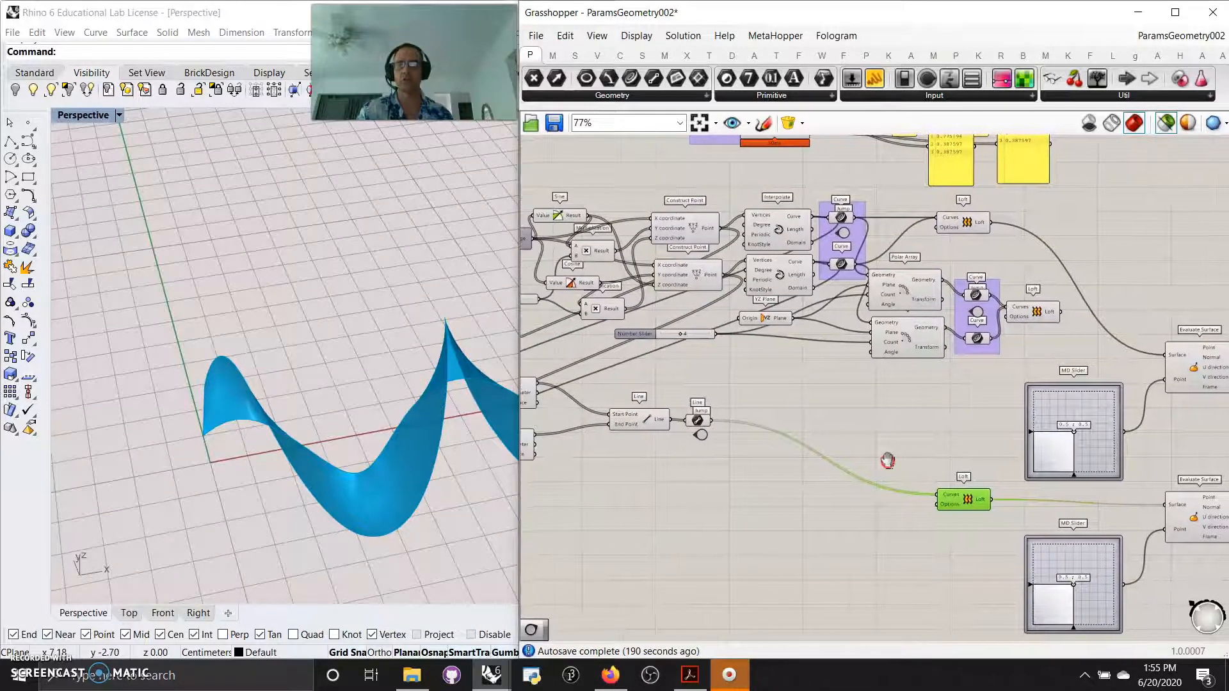
right_drag(706, 532, 787, 560)
scroll(680, 521, up, 5)
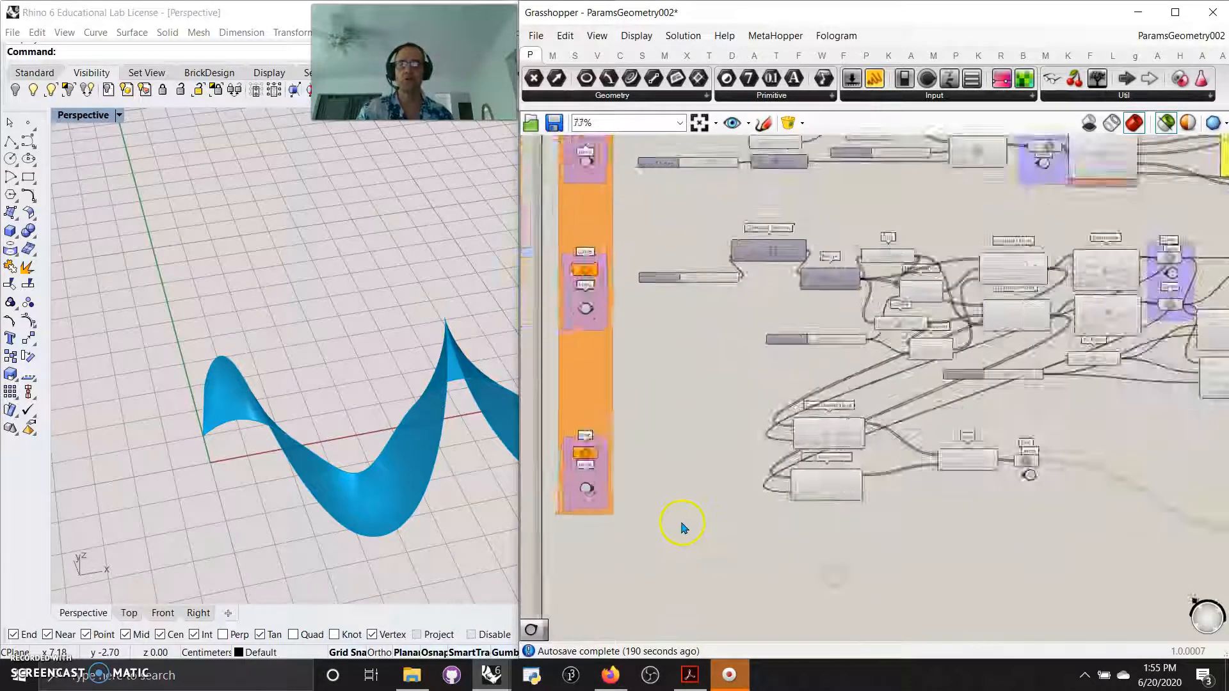
scroll(766, 576, down, 5)
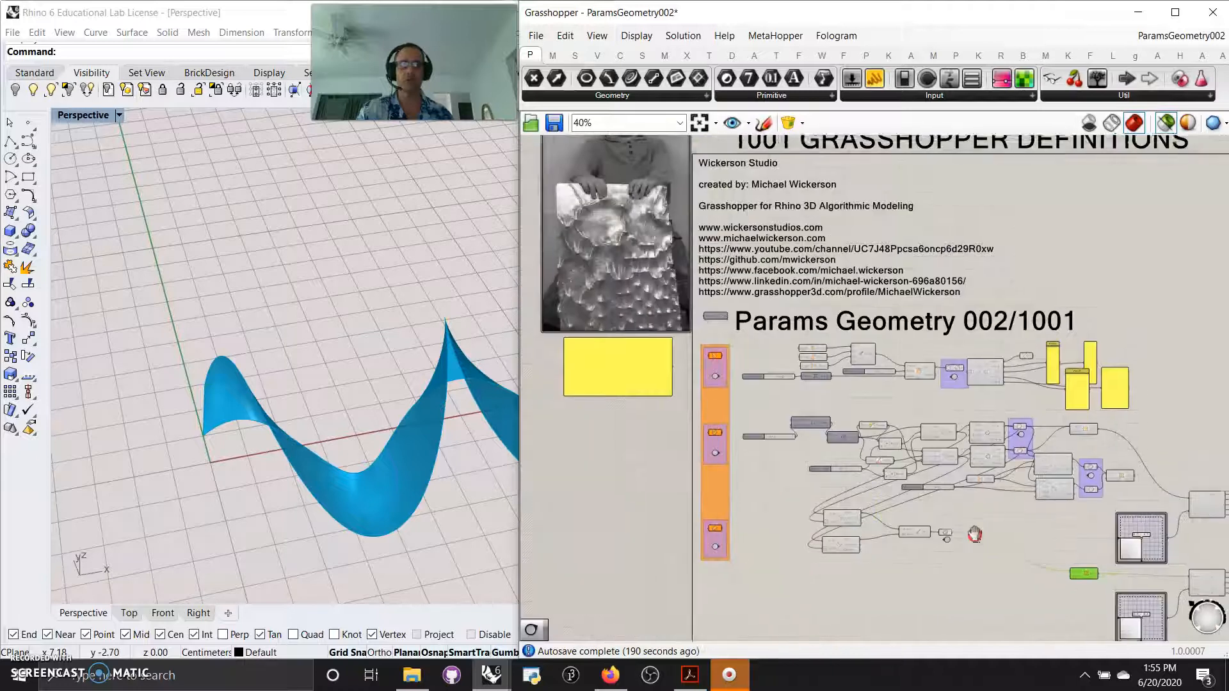
right_drag(959, 526, 869, 474)
scroll(1091, 550, up, 2)
scroll(1091, 549, up, 2)
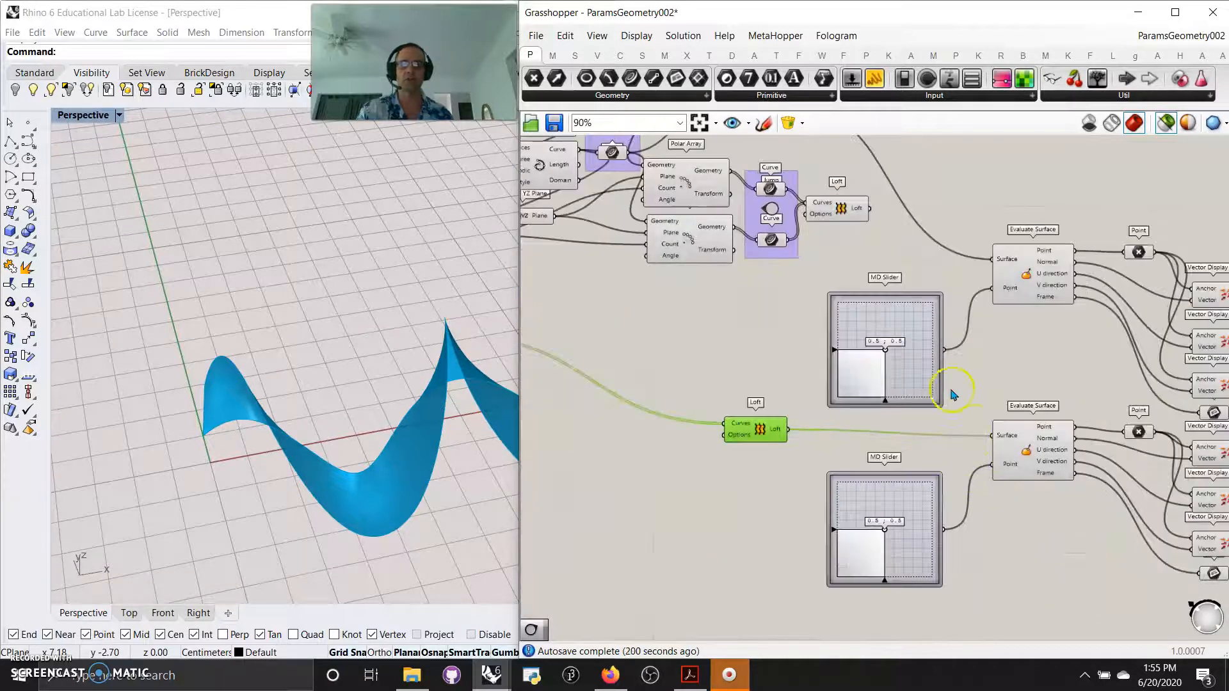
right_drag(1073, 392, 1028, 417)
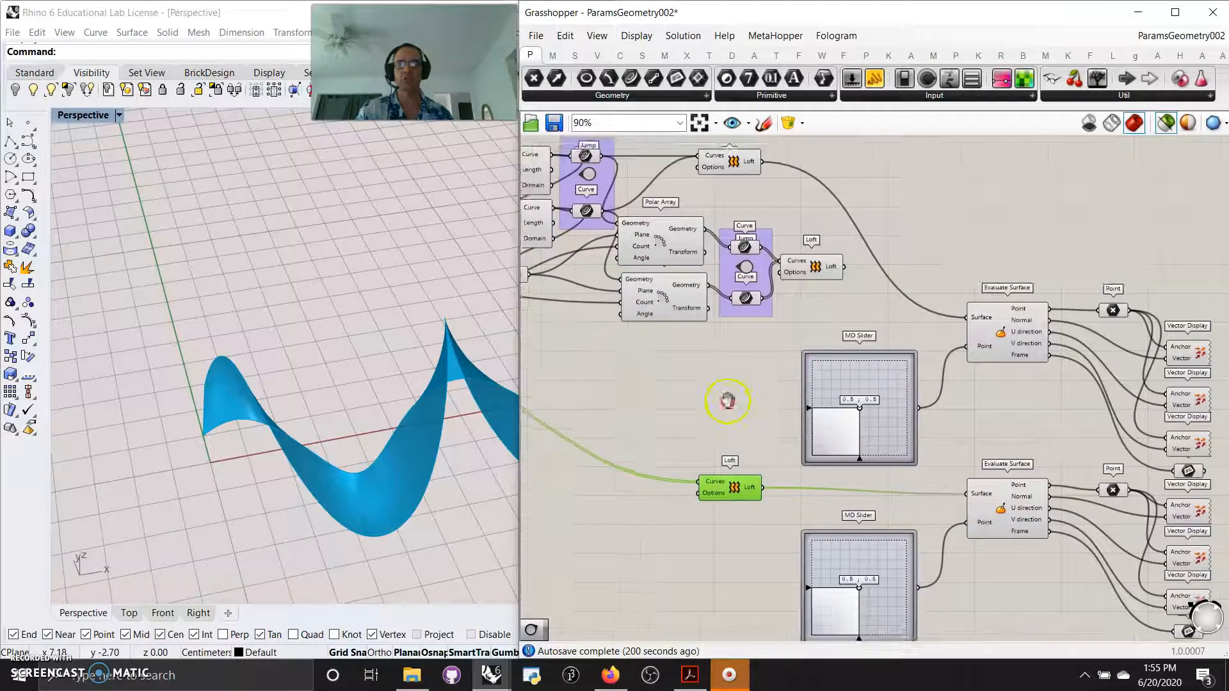
scroll(943, 461, down, 2)
scroll(874, 456, down, 1)
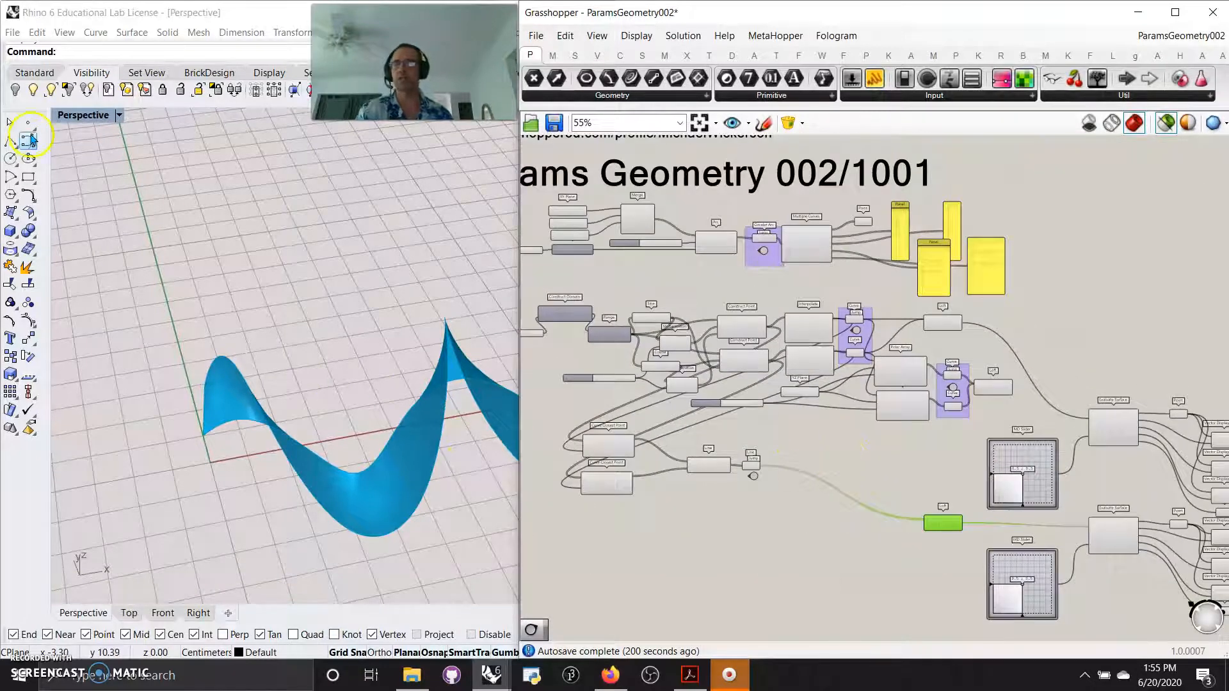
Step: Draw a curve from four control points on the construction plane behind the lofted surface, and inspect its control points
click(29, 140)
click(245, 307)
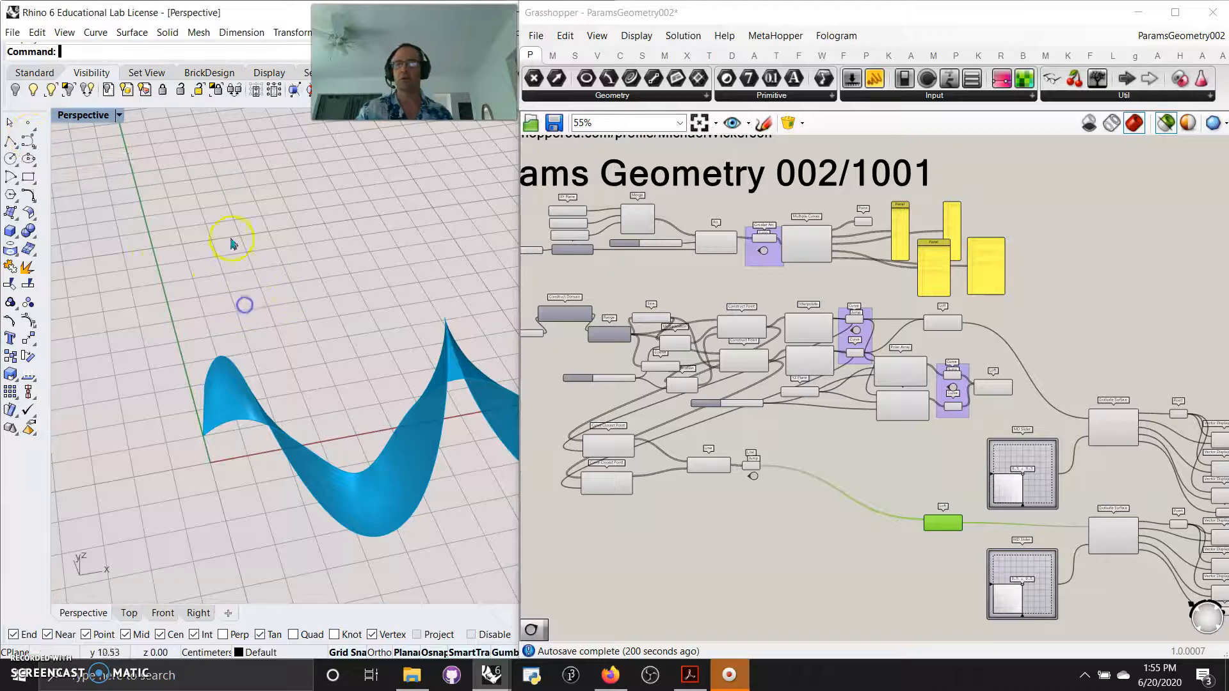
click(27, 142)
click(200, 295)
click(261, 230)
click(329, 299)
click(421, 193)
right_click(393, 186)
click(343, 206)
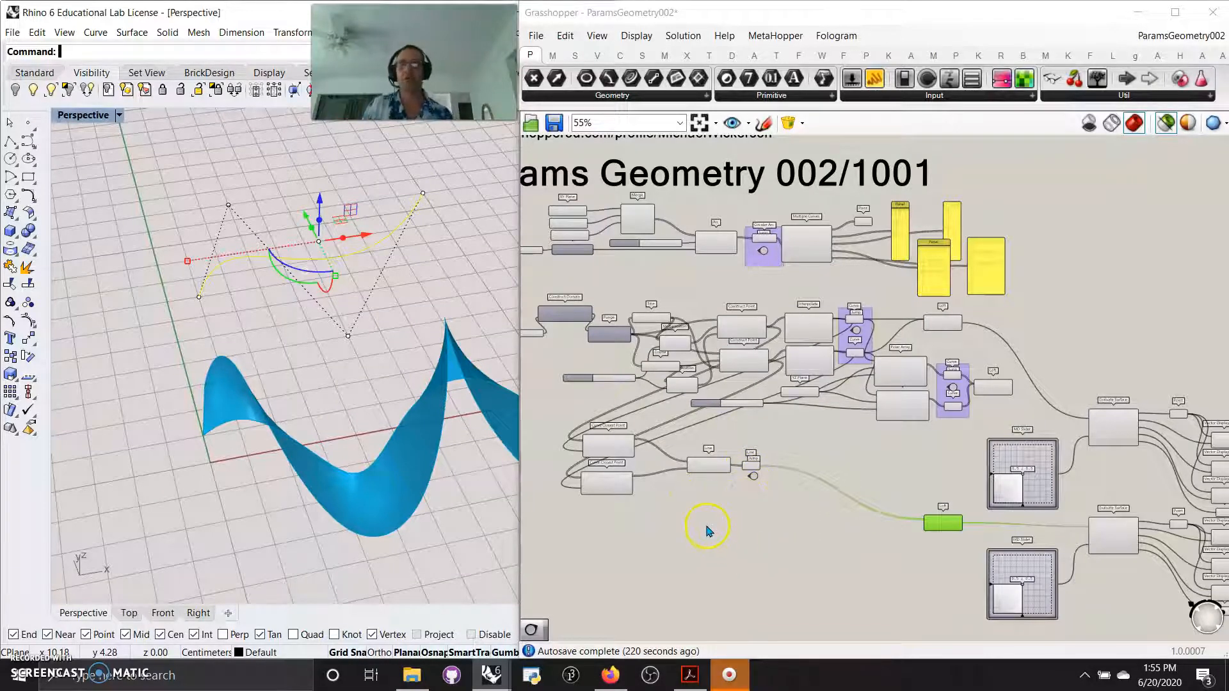
click(401, 324)
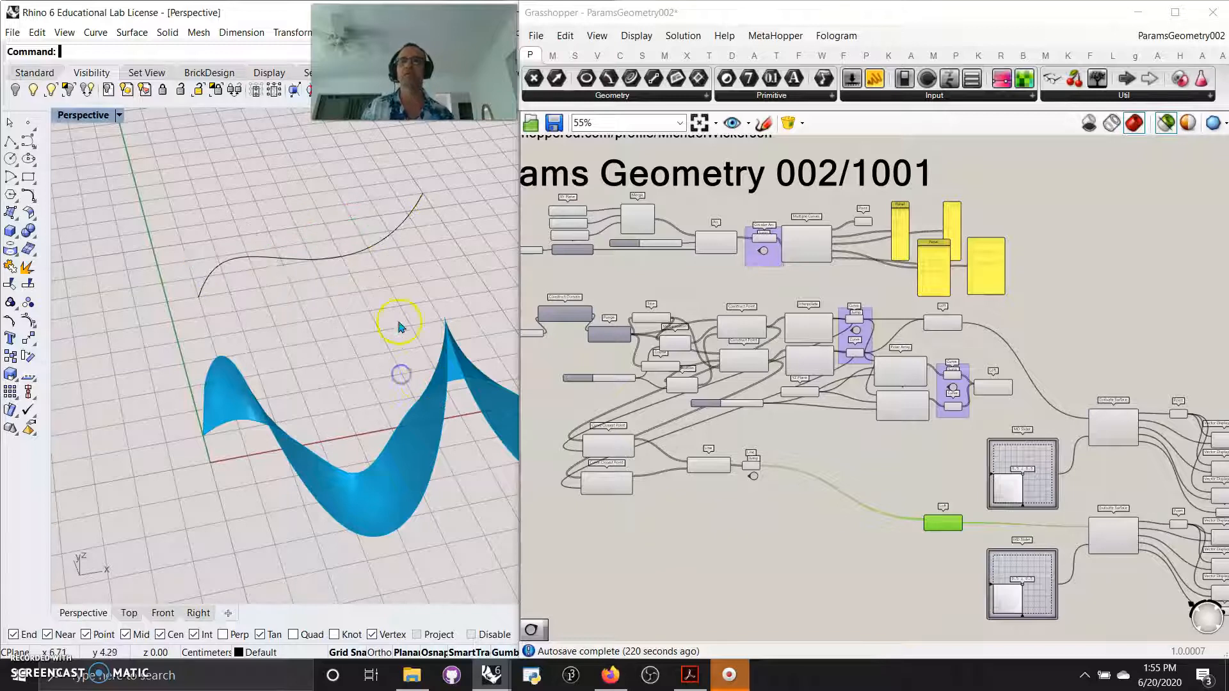
Step: Delete the four-point curve from the Rhino model
click(324, 243)
key(Delete)
click(344, 261)
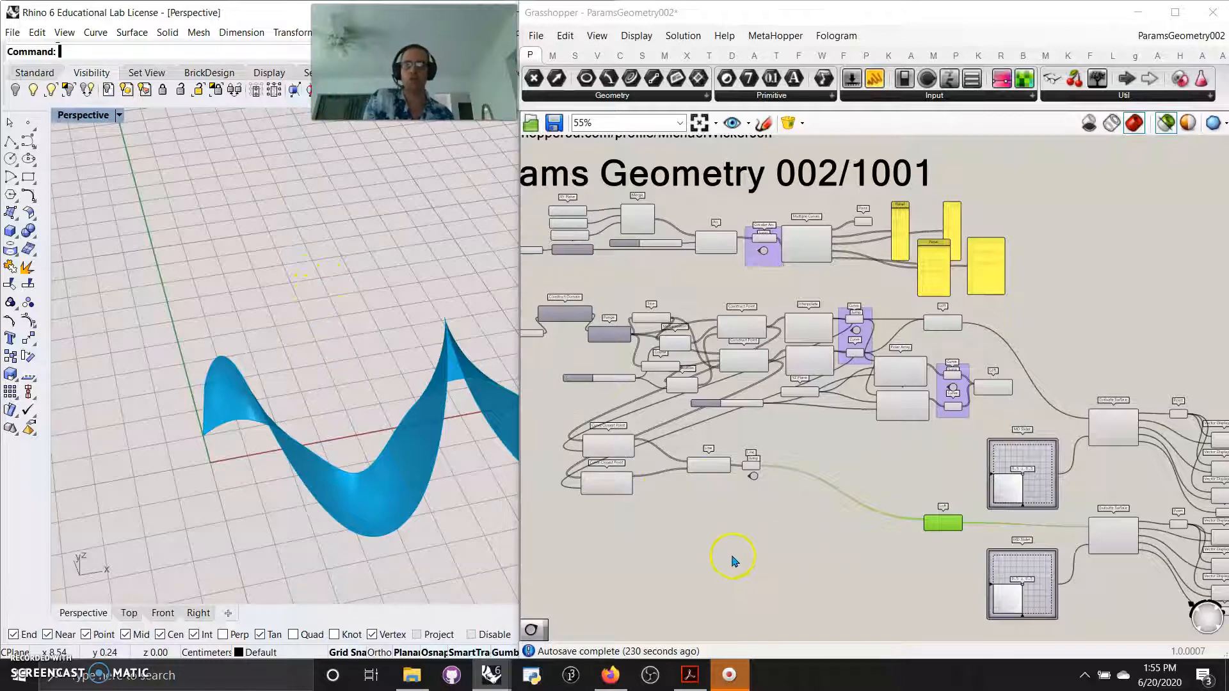
Step: Set the Number Slider driving the Count of the two Polar Array components to 3
scroll(734, 560, up, 6)
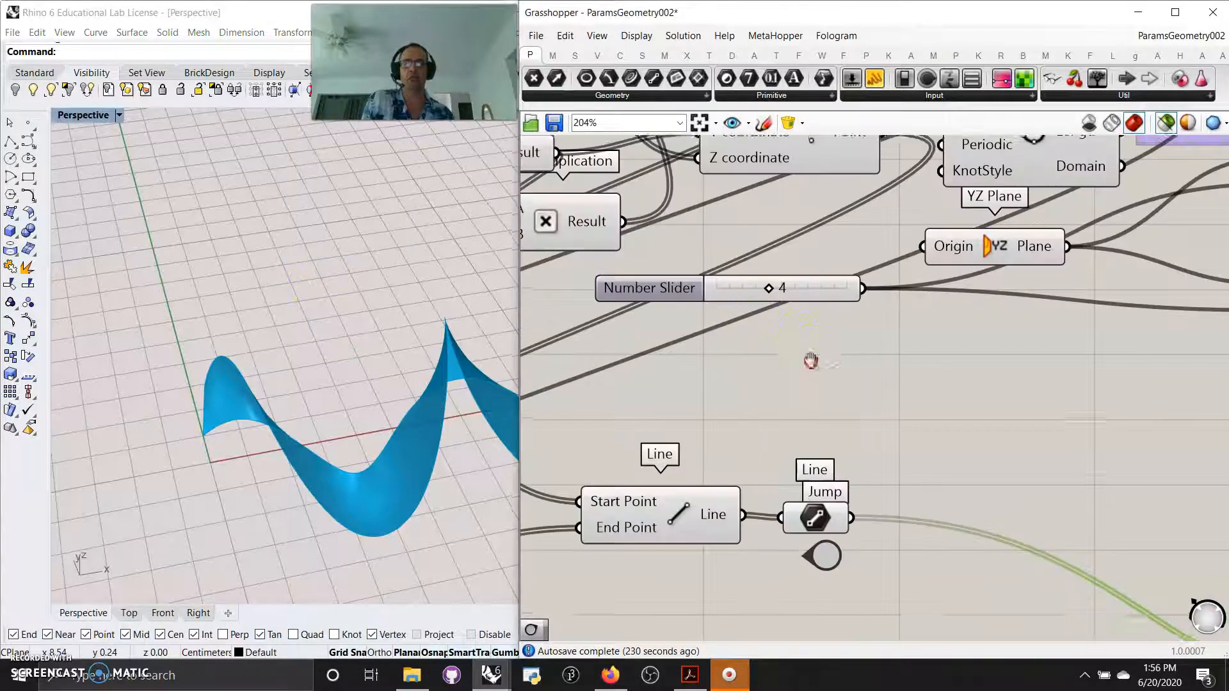
right_drag(812, 361, 842, 642)
right_drag(831, 165, 763, 619)
drag(718, 553, 710, 554)
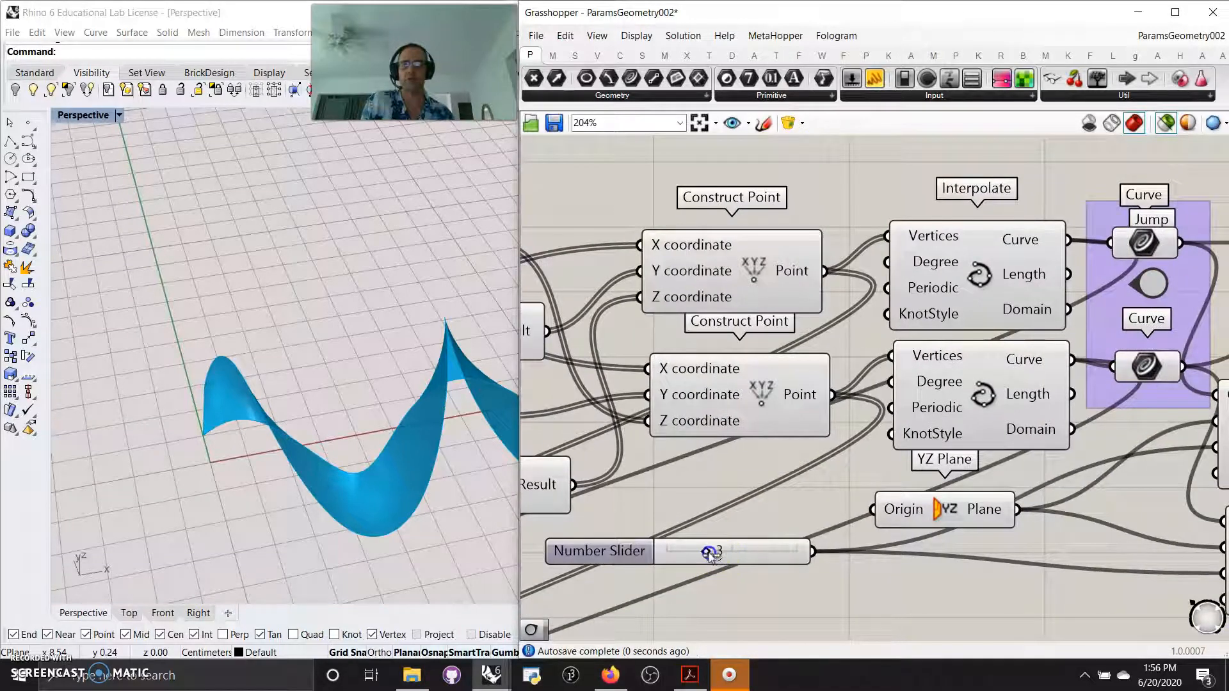
Step: Preview the Loft of the polar-arrayed curves and examine its shape in the Perspective view
right_drag(896, 632, 603, 470)
right_drag(968, 540, 823, 527)
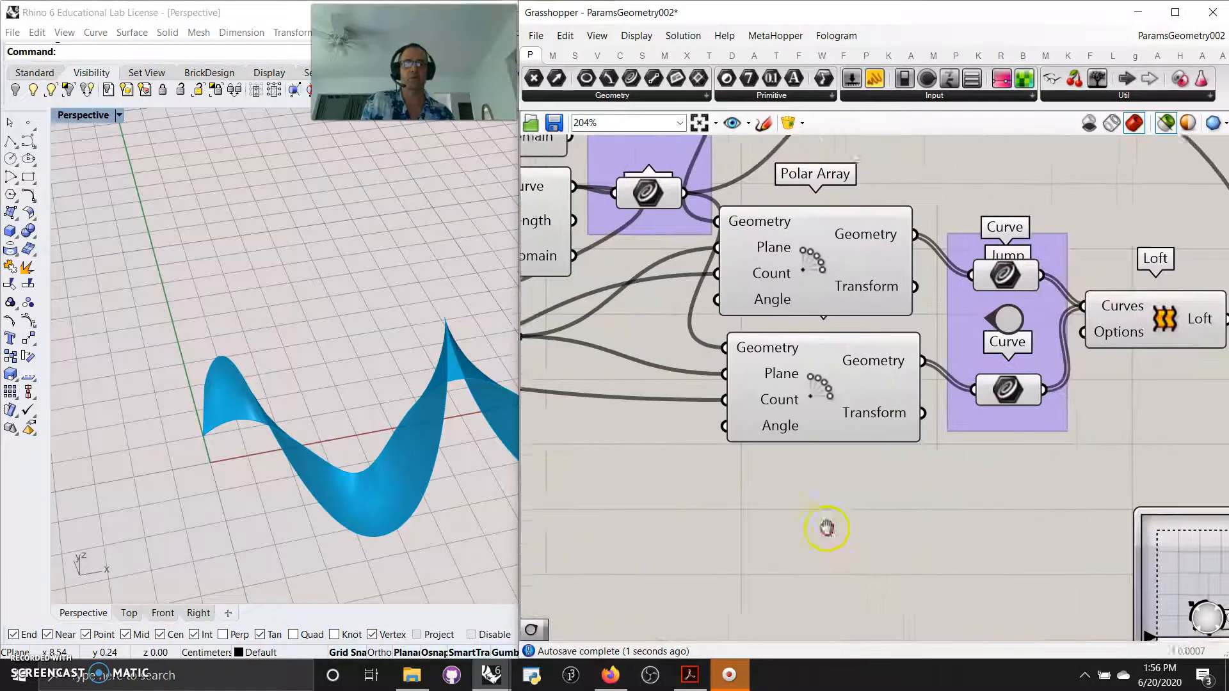
scroll(823, 526, down, 2)
click(1060, 372)
right_drag(726, 515, 819, 520)
mouse_move(282, 479)
right_down()
mouse_move(349, 483)
mouse_move(390, 439)
mouse_move(266, 416)
right_up()
Step: Set the Polar Array Count slider to 4 and orient the Perspective view to look into the end of the loft
right_drag(571, 488, 839, 492)
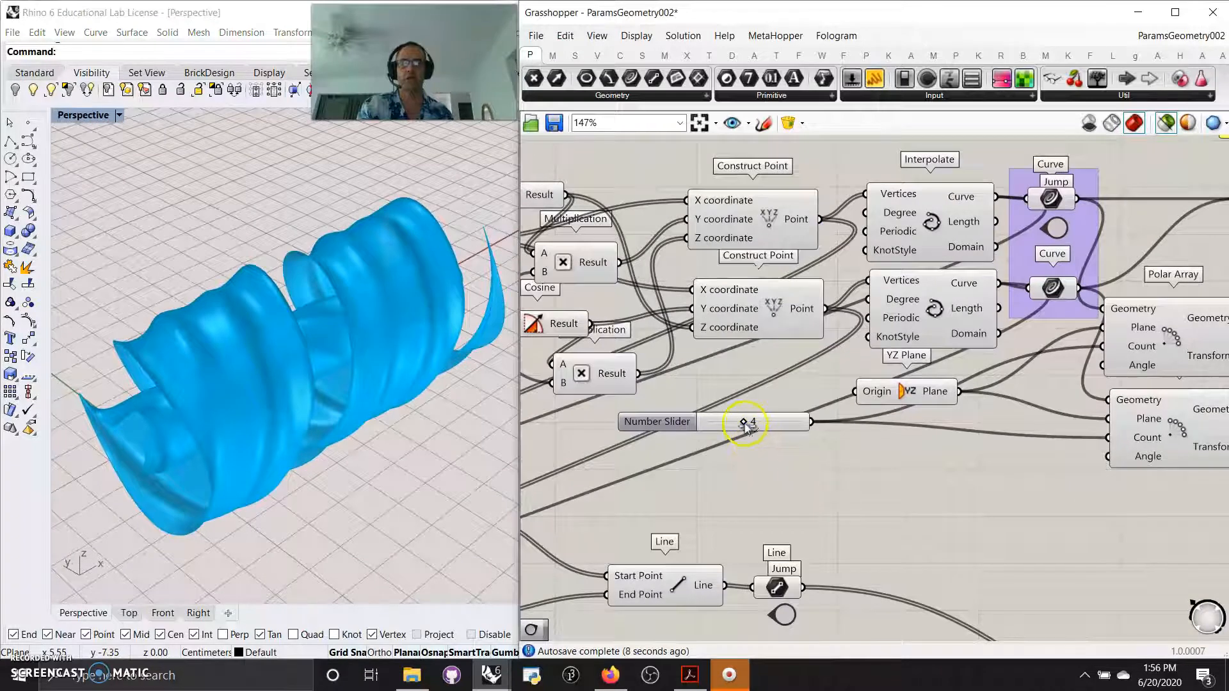
mouse_move(739, 422)
mouse_down()
mouse_move(709, 426)
mouse_move(796, 430)
mouse_move(747, 438)
mouse_up()
right_drag(428, 445, 363, 508)
scroll(341, 427, up, 3)
mouse_move(340, 427)
right_down()
mouse_move(335, 400)
mouse_move(345, 414)
right_up()
Step: Bake the Loft of the polar-arrayed curves into Rhino, accepting the offered attributes, and deselect the component
right_drag(952, 510, 857, 496)
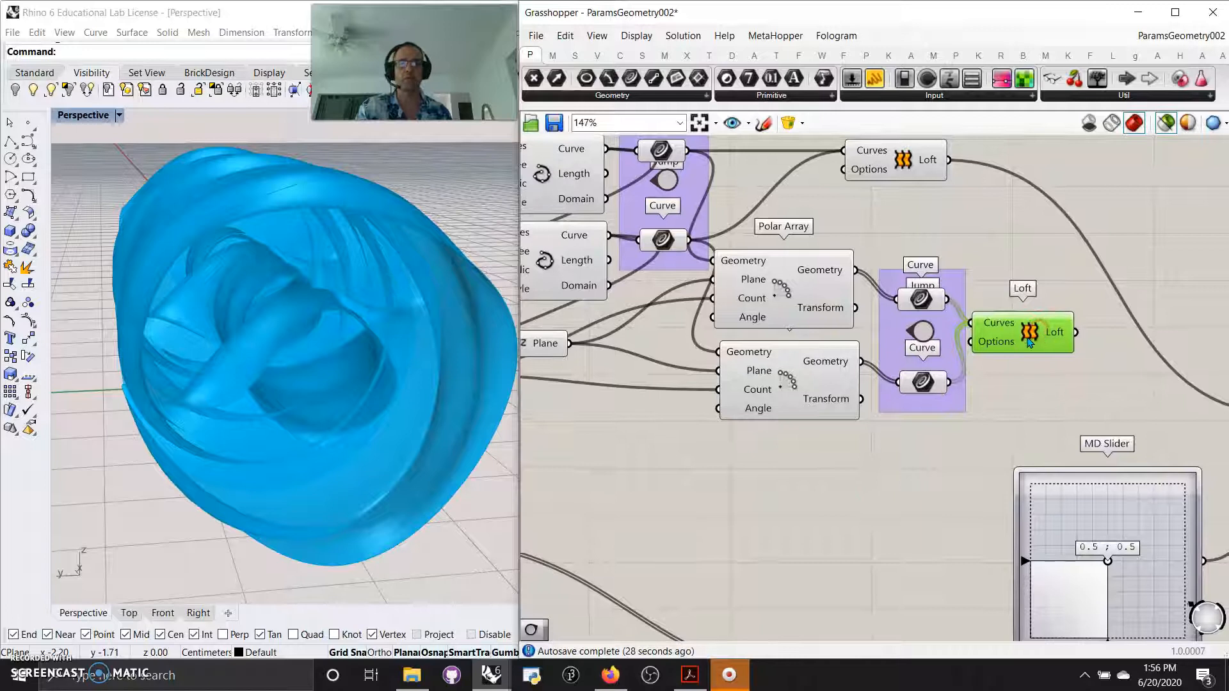
right_click(1038, 332)
click(1065, 398)
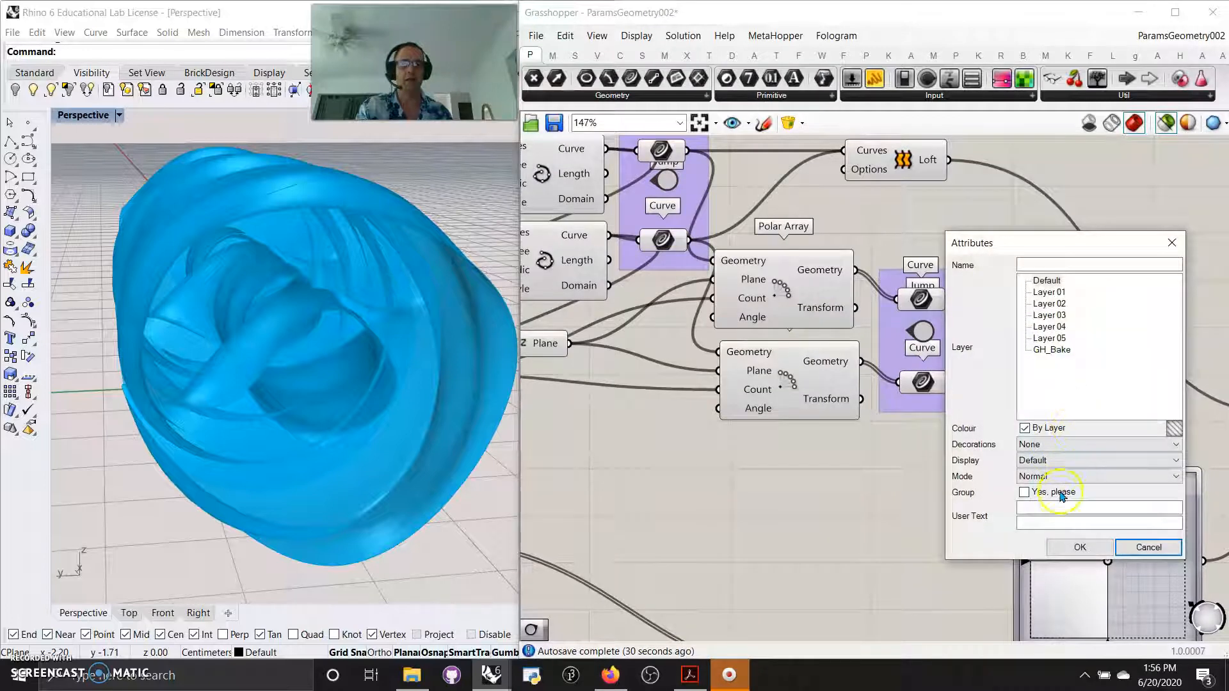
click(1078, 545)
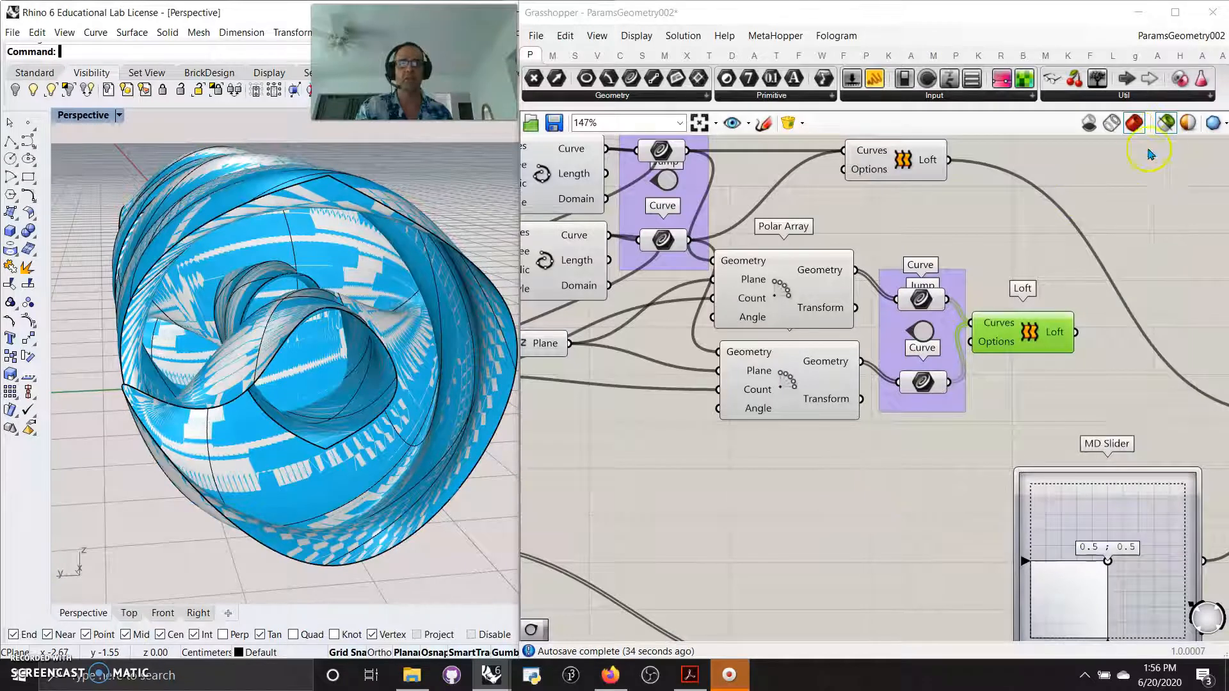
click(910, 457)
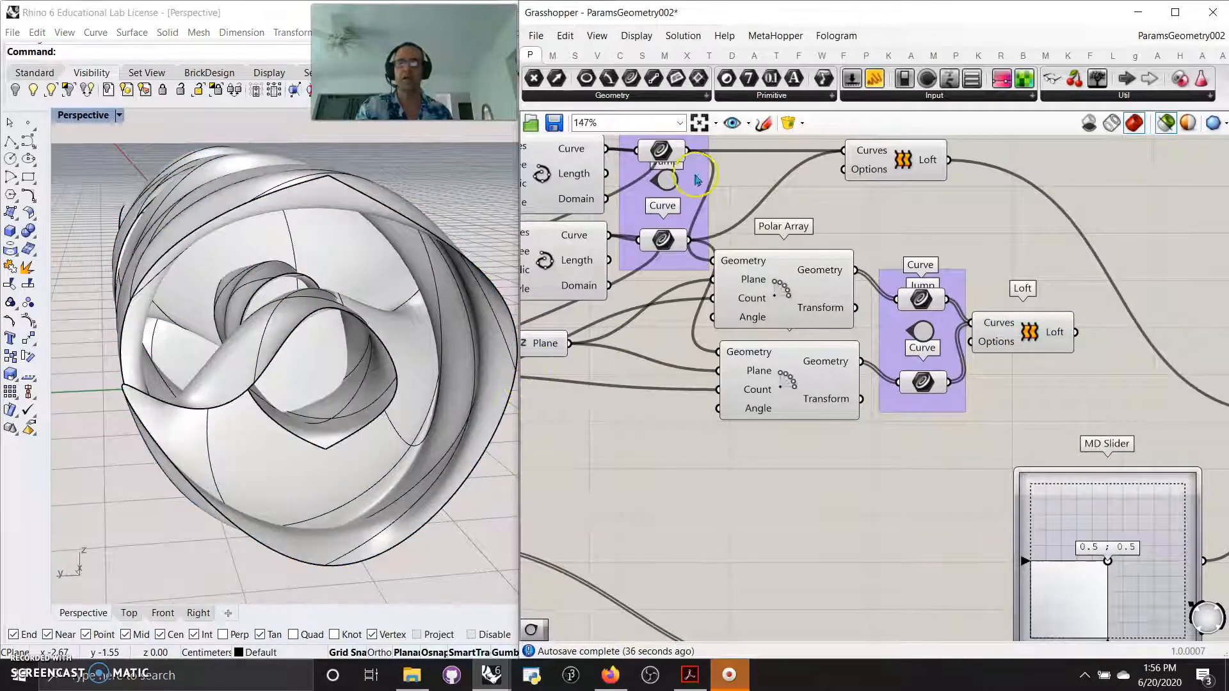
Step: Minimize Grasshopper, enlarge the Rhino window across the screen and show the four-viewport layout
click(1138, 11)
click(1208, 9)
drag(614, 401, 1224, 370)
right_drag(569, 316, 624, 365)
double_click(83, 116)
right_drag(614, 130, 685, 211)
Step: Set the Perspective viewport to Arctic display and the Top viewport to Technical display, with the baked loft filling the Top view
click(631, 116)
click(632, 187)
click(66, 116)
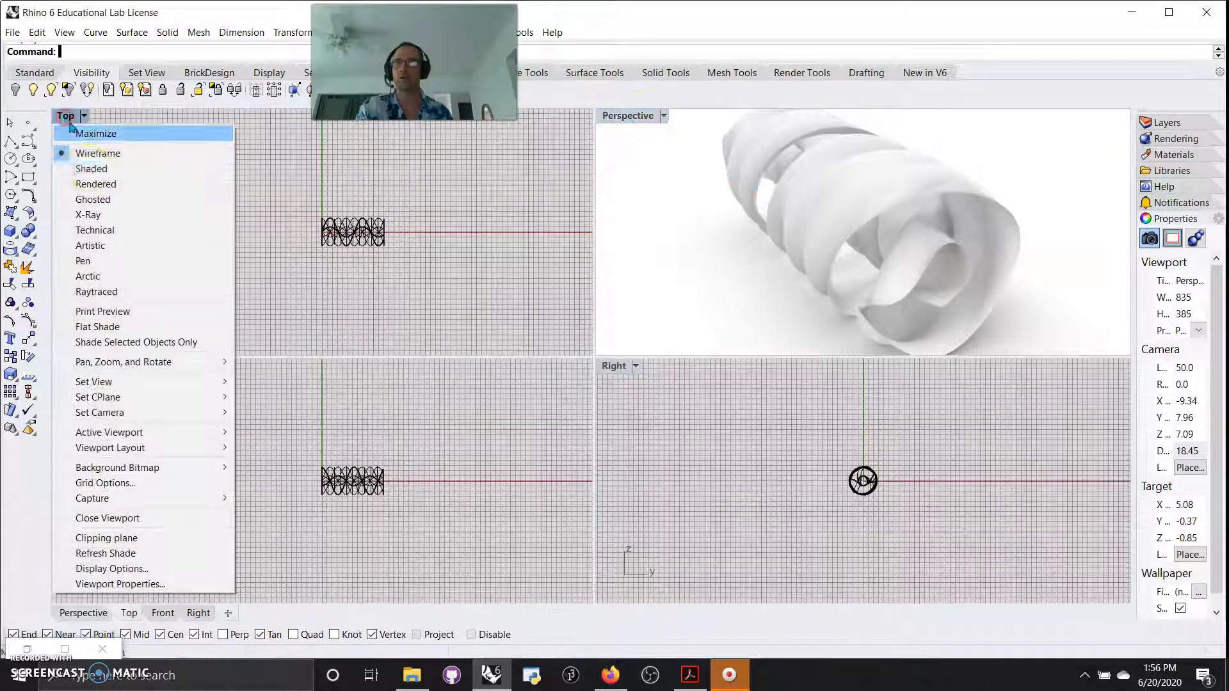
click(92, 229)
scroll(377, 237, up, 10)
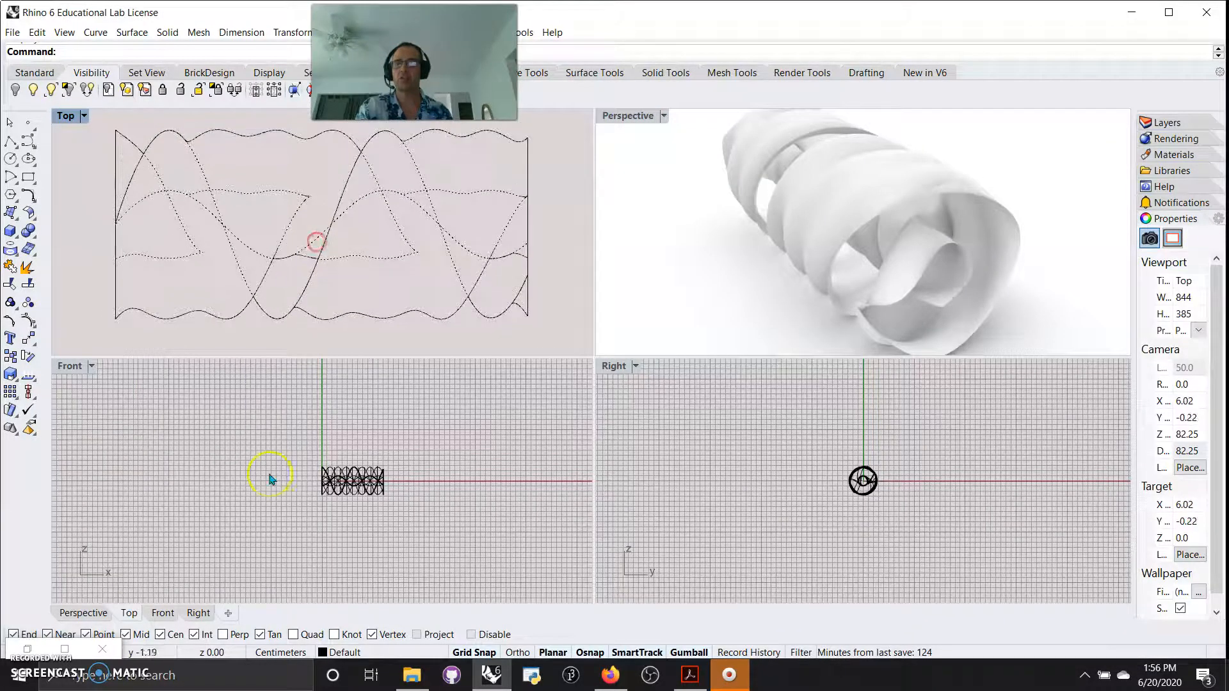
Step: Set the Front viewport to Artistic display and frame the baked loft closely in it
click(67, 365)
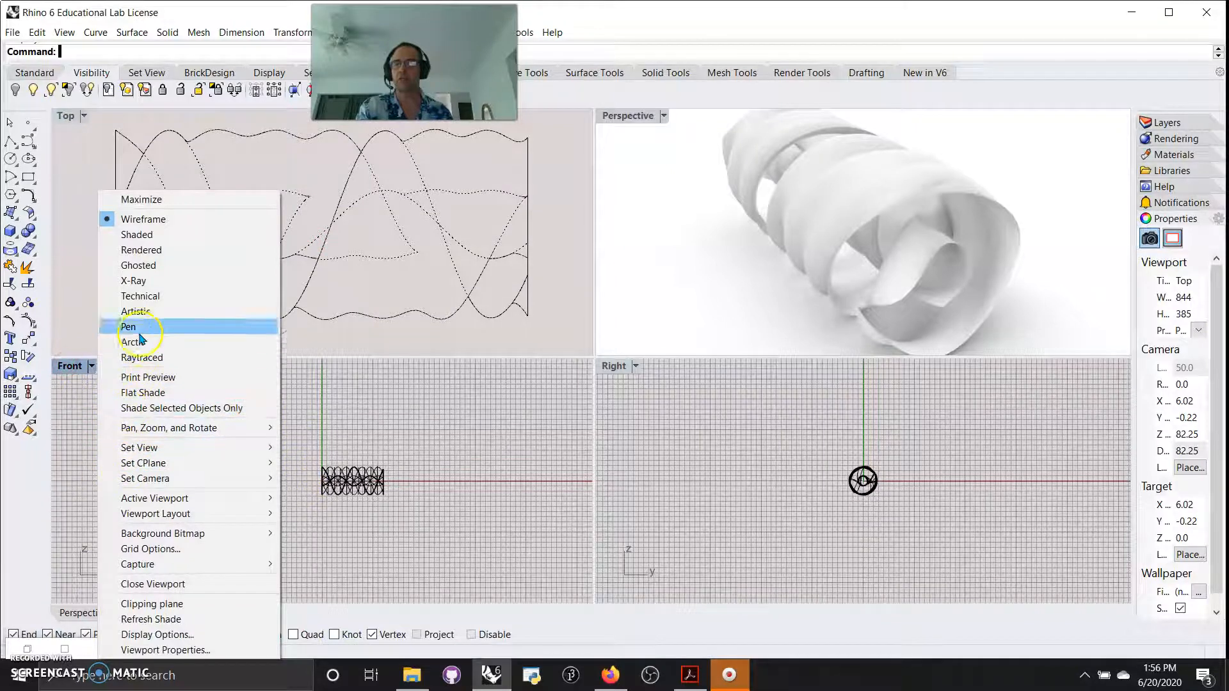
click(134, 311)
scroll(263, 467, up, 8)
right_drag(263, 462, 261, 470)
Step: Frame the loft's end in the Right viewport in Pen display, and orbit the Perspective view to show more of the loft's side
click(869, 504)
scroll(864, 487, up, 8)
click(969, 464)
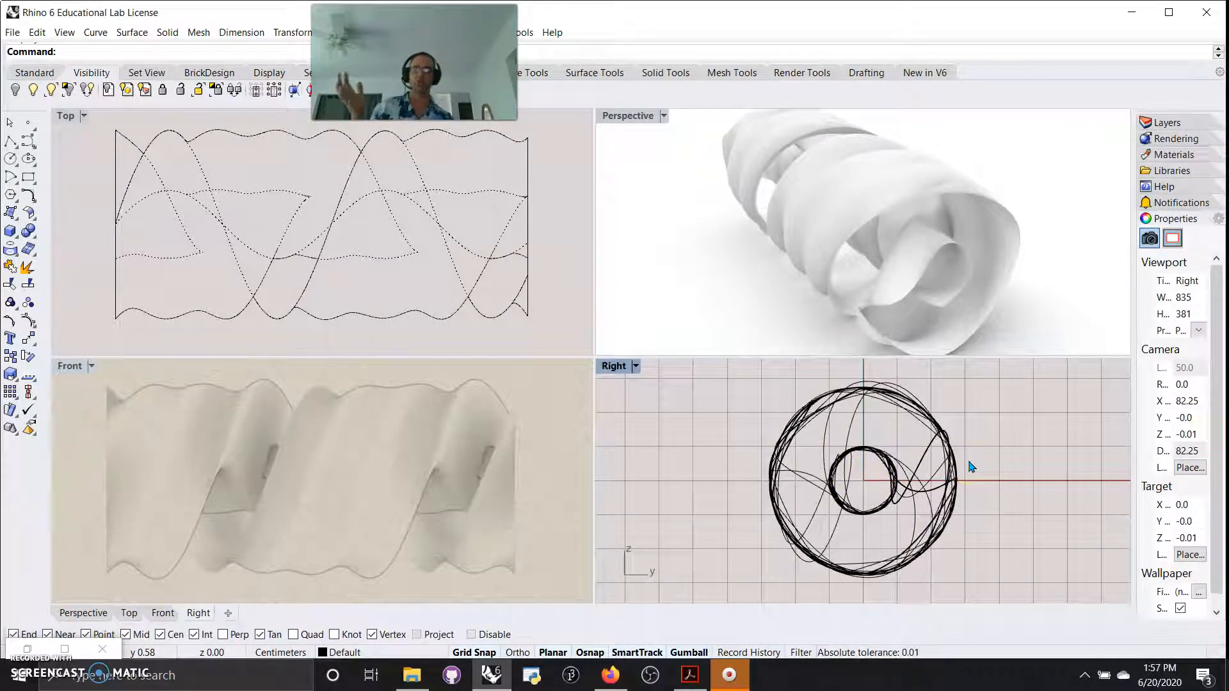
click(867, 498)
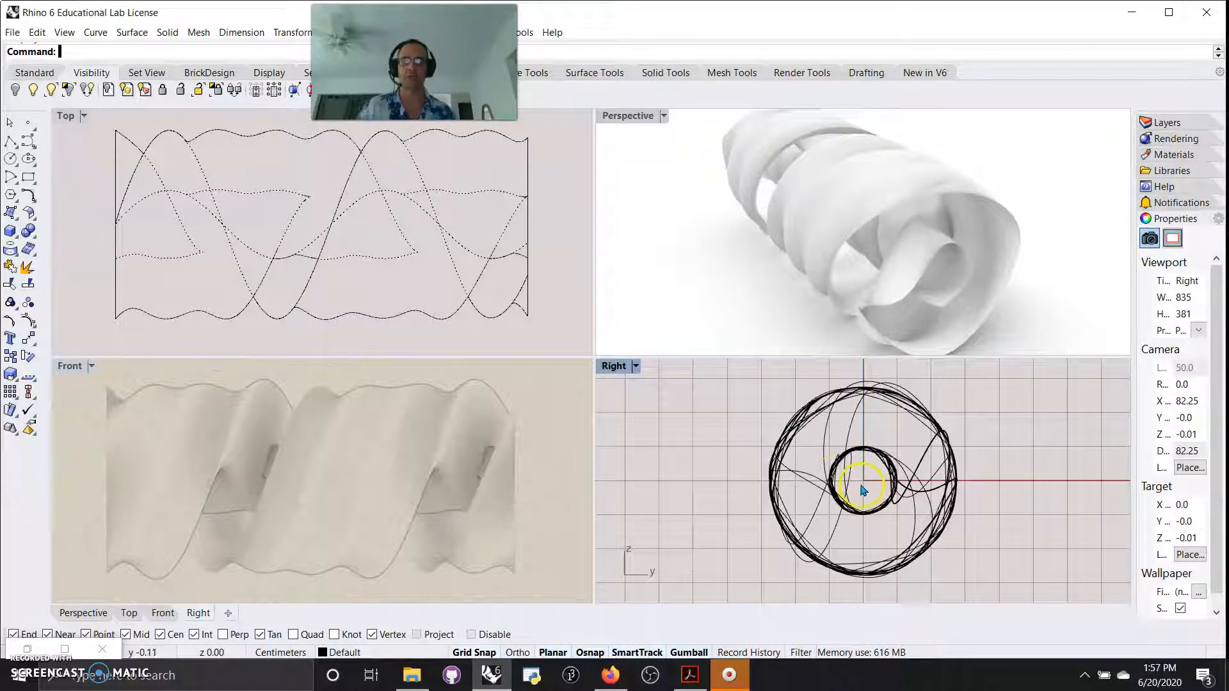
click(618, 377)
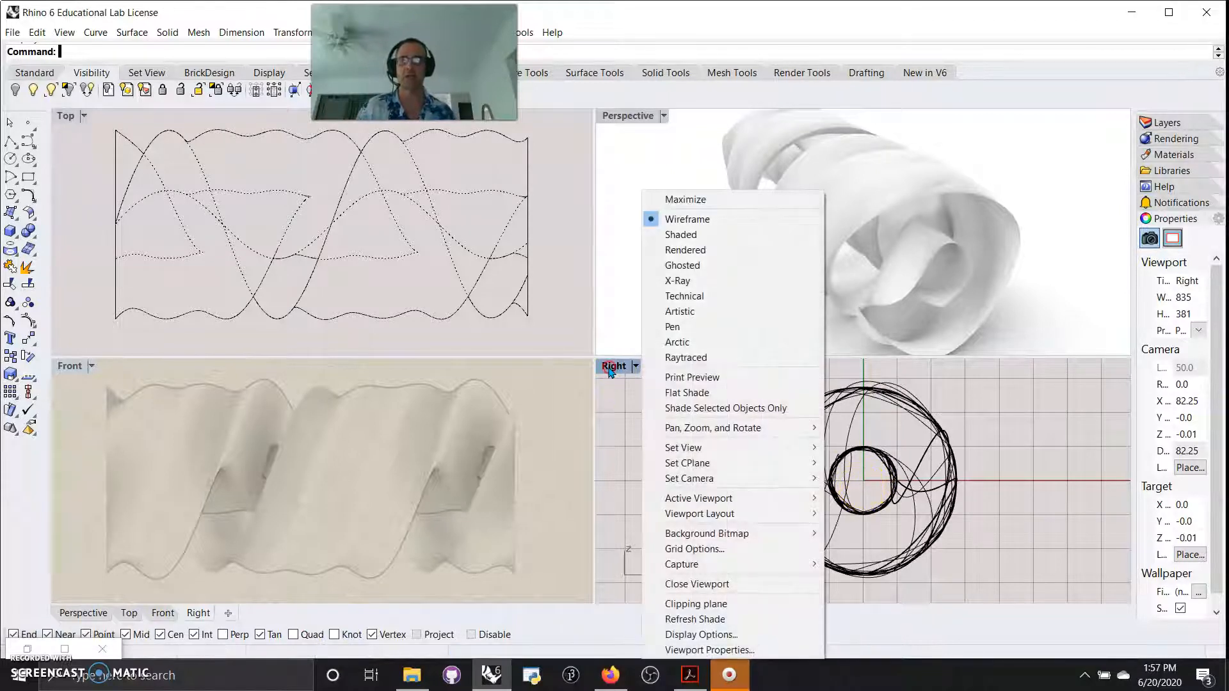
click(670, 327)
right_drag(853, 503, 860, 512)
right_drag(851, 288, 887, 282)
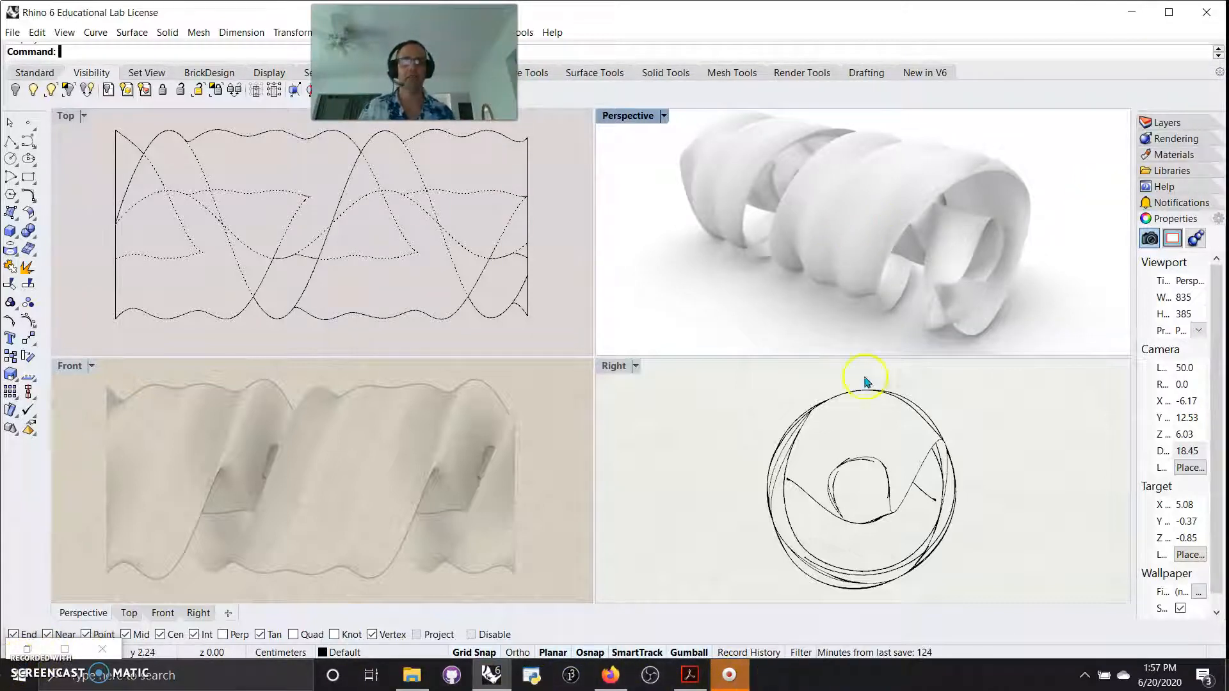
Step: Switch back to Grasshopper, show the whole definition and examine the columns of orange parameter components beside it
click(67, 648)
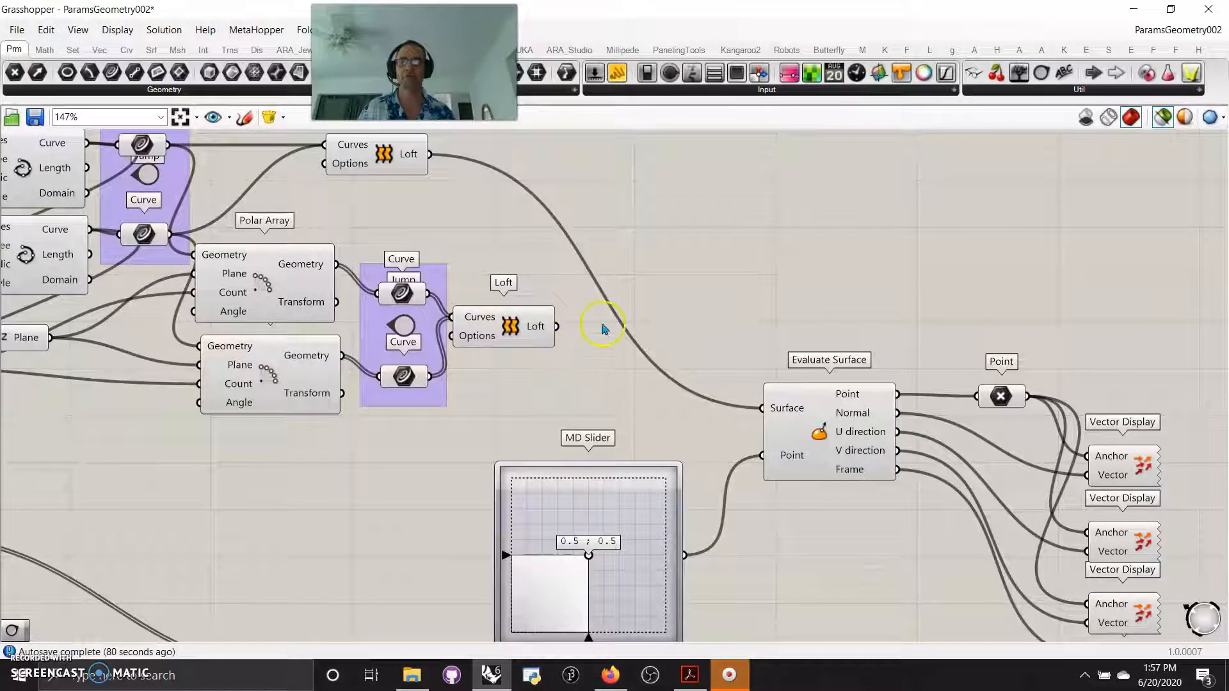
click(179, 117)
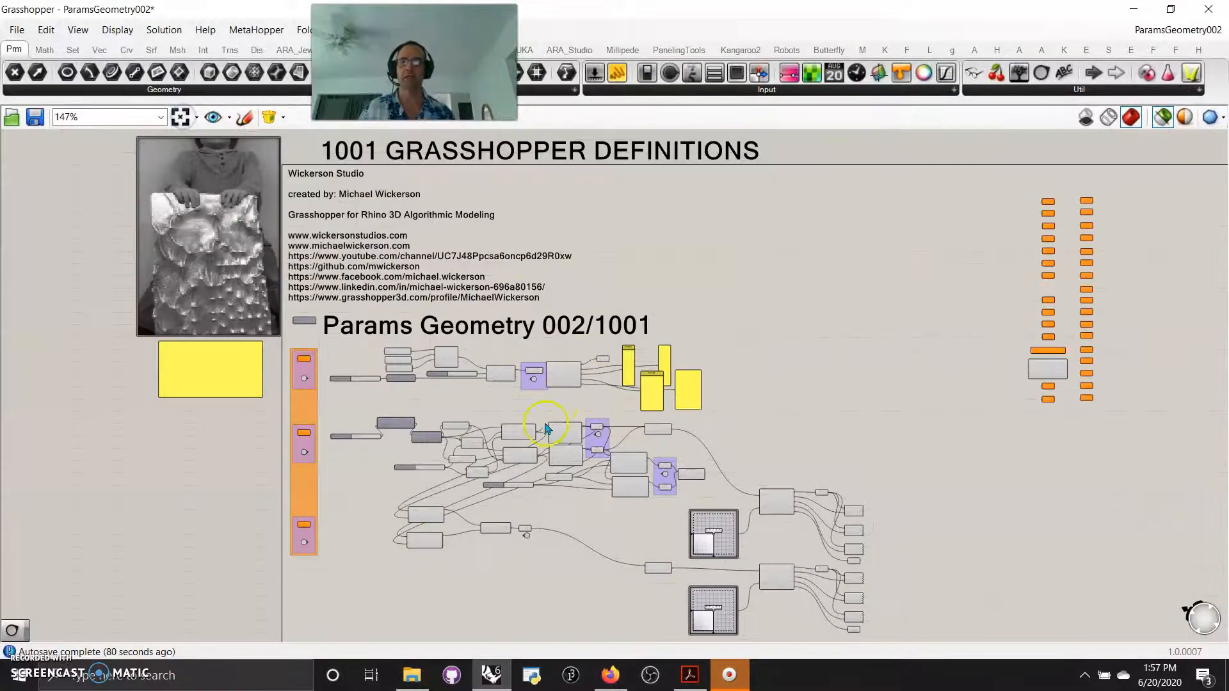
scroll(1022, 286, up, 5)
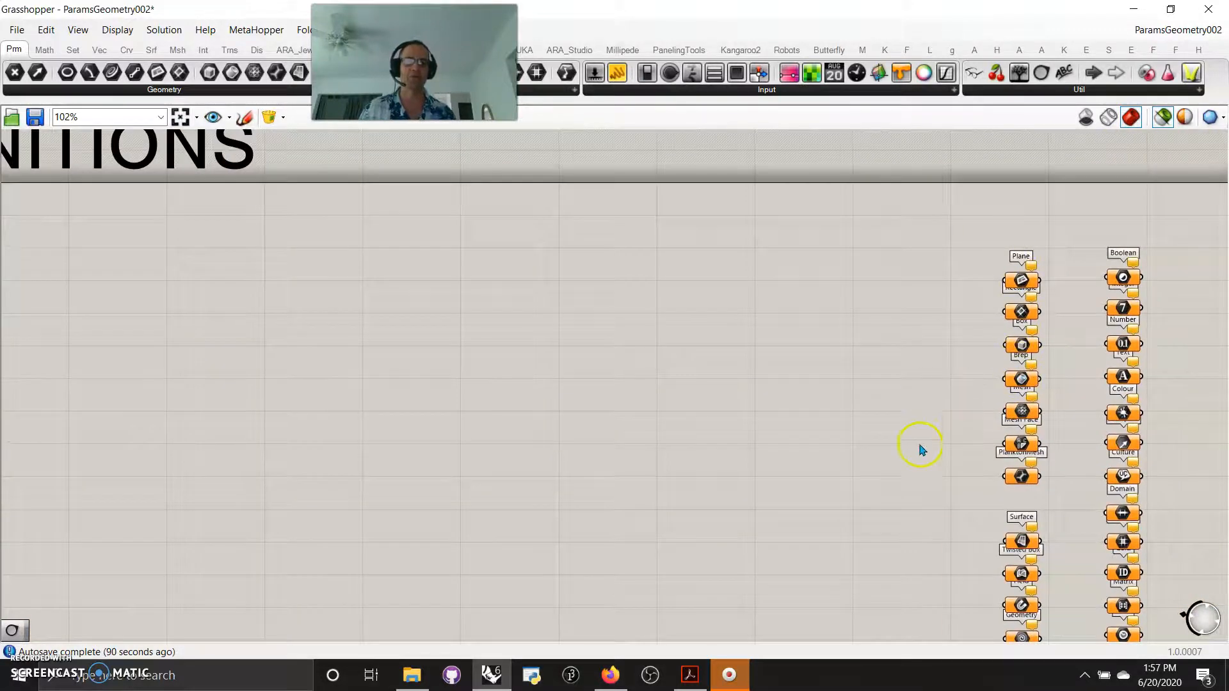
right_drag(921, 448, 916, 268)
scroll(778, 377, down, 3)
right_drag(687, 404, 854, 428)
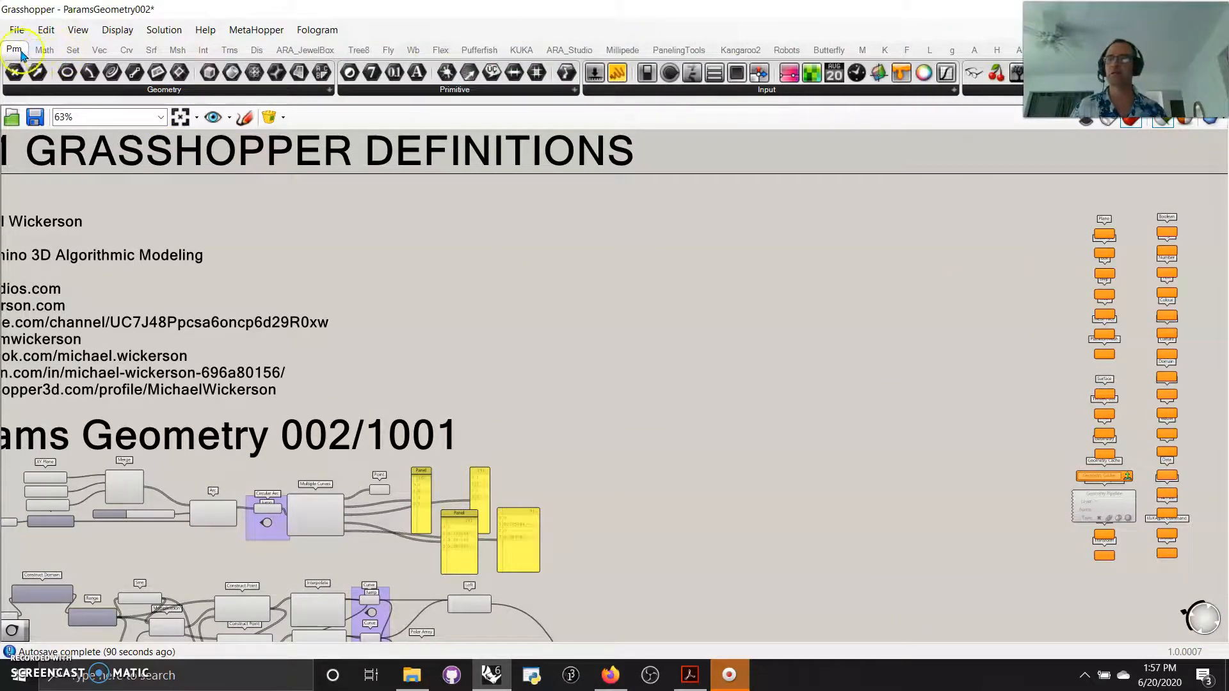
Step: Look through the standard Grasshopper component categories one after another, from Math through Transform to Display
click(45, 50)
click(72, 50)
click(99, 50)
click(126, 49)
click(151, 50)
click(177, 50)
click(202, 50)
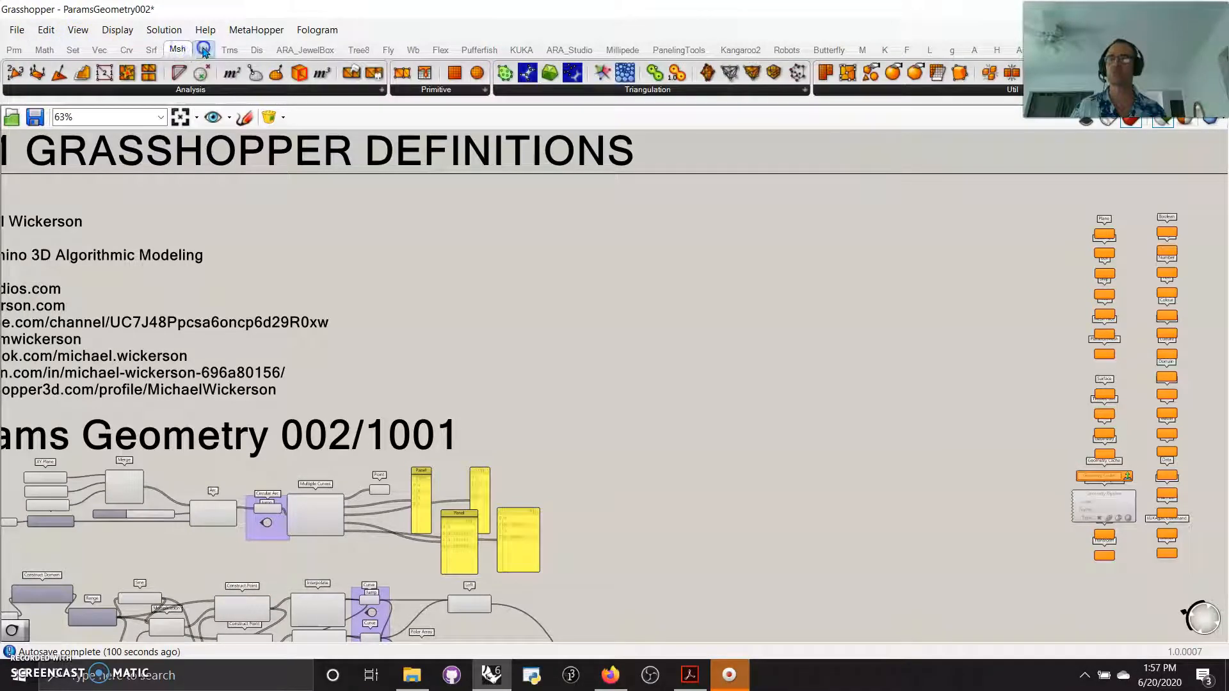
click(232, 50)
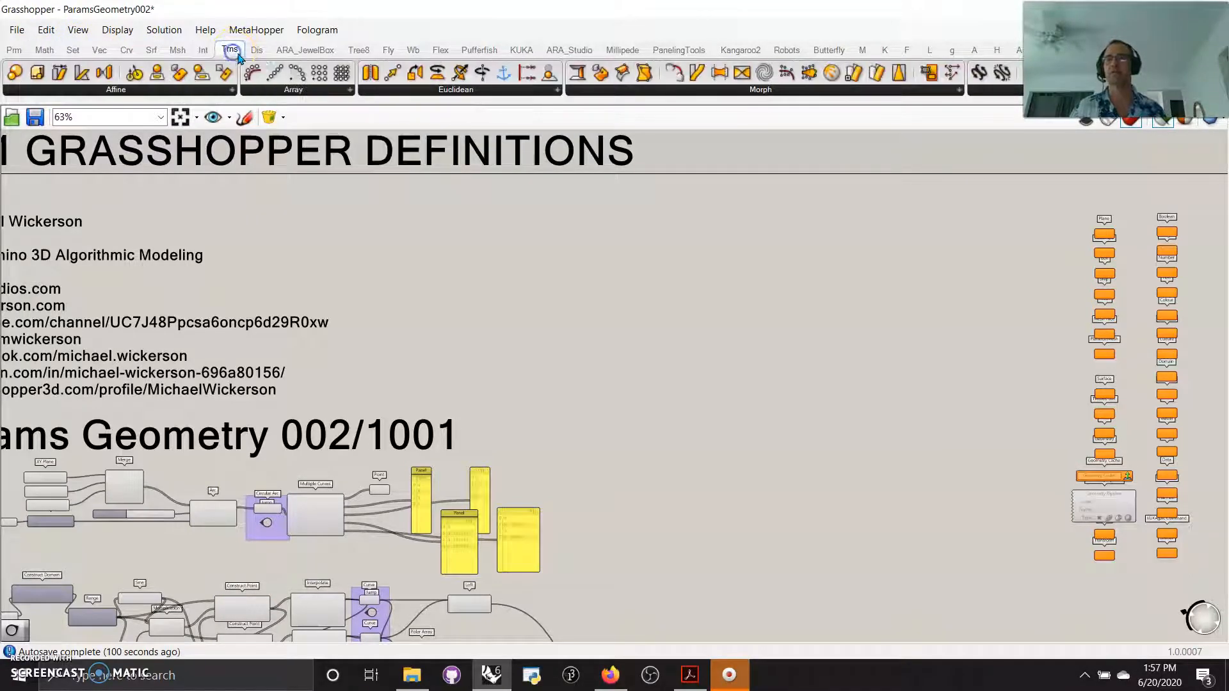
click(257, 51)
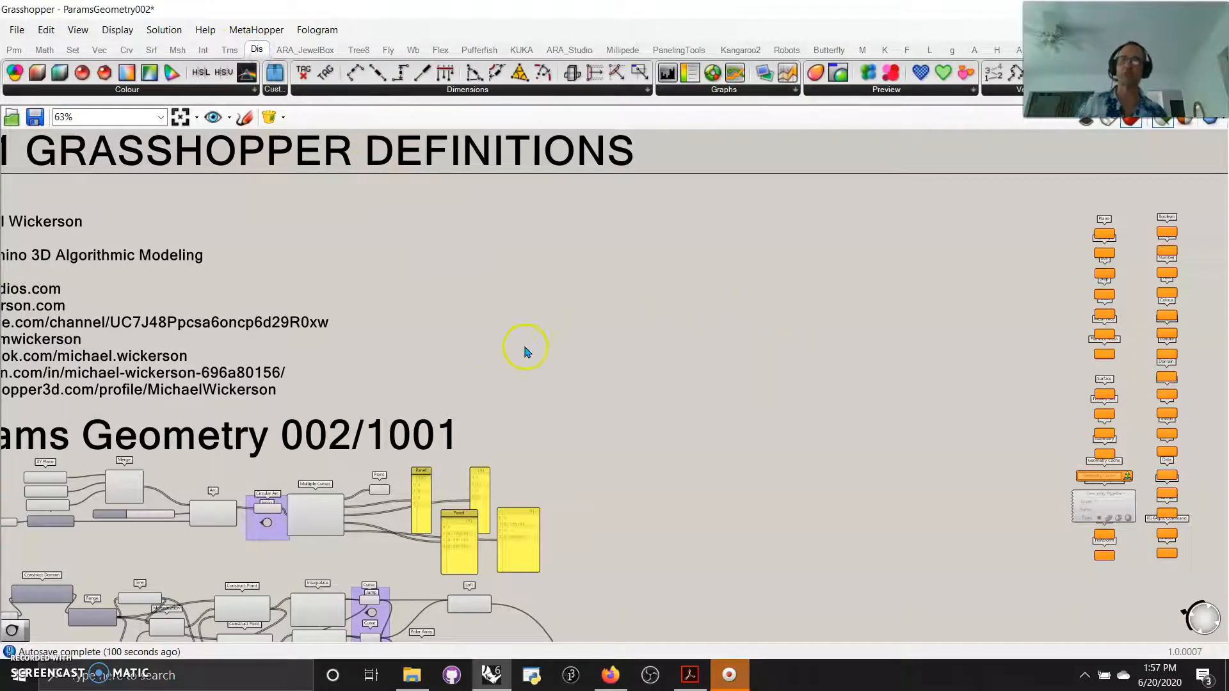